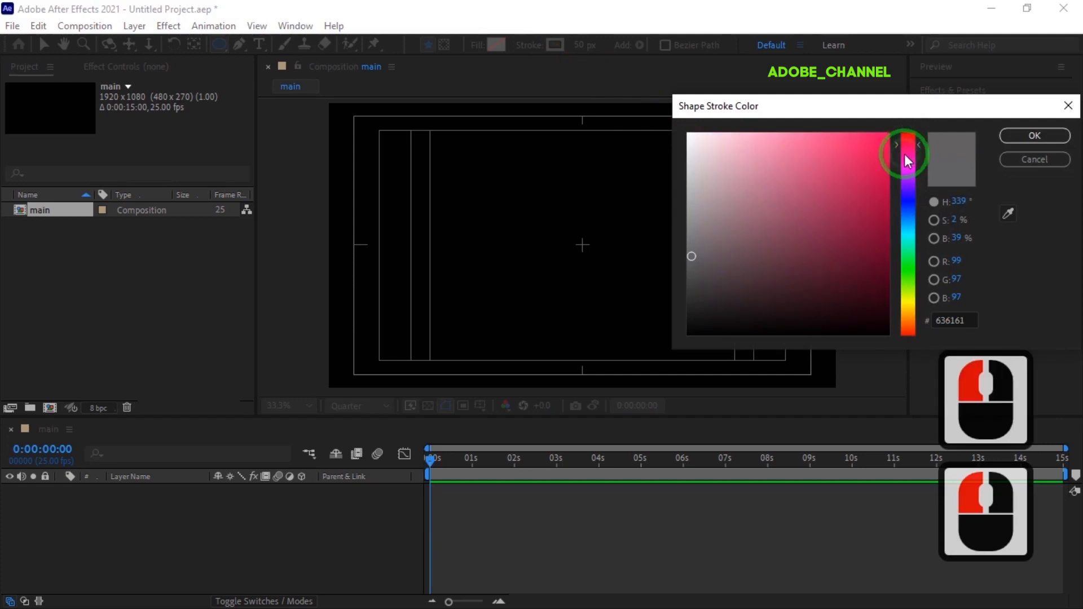
- Set the shape stroke colour to pink ED0F72 and draw a large circle centred in the composition
click(877, 147)
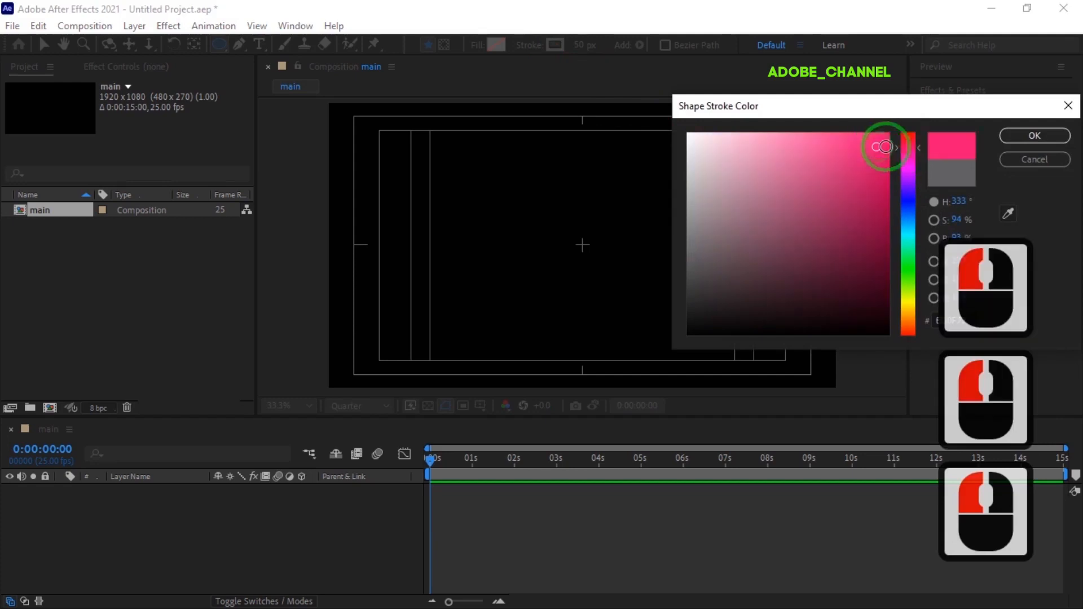
click(1026, 139)
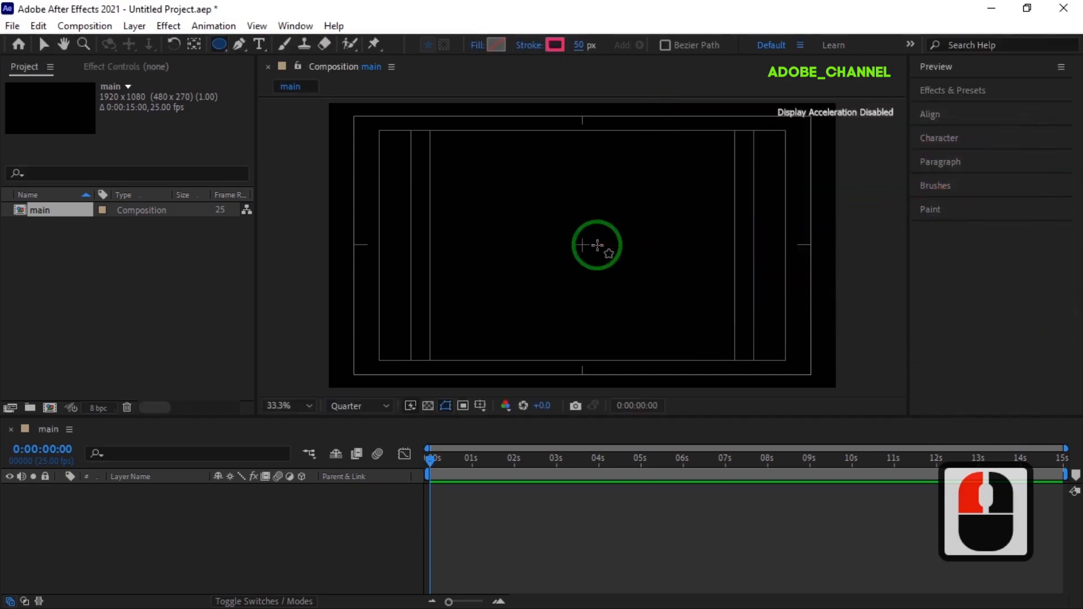
drag(583, 245, 675, 368)
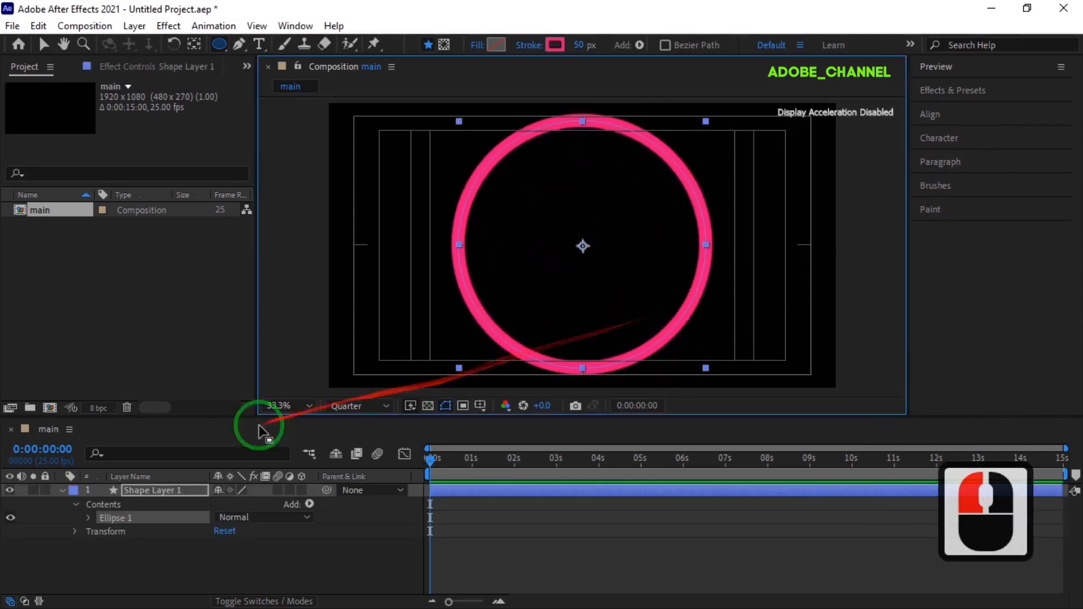
- Add a Repeater to the circle and set its transform position to 0, 0
click(309, 503)
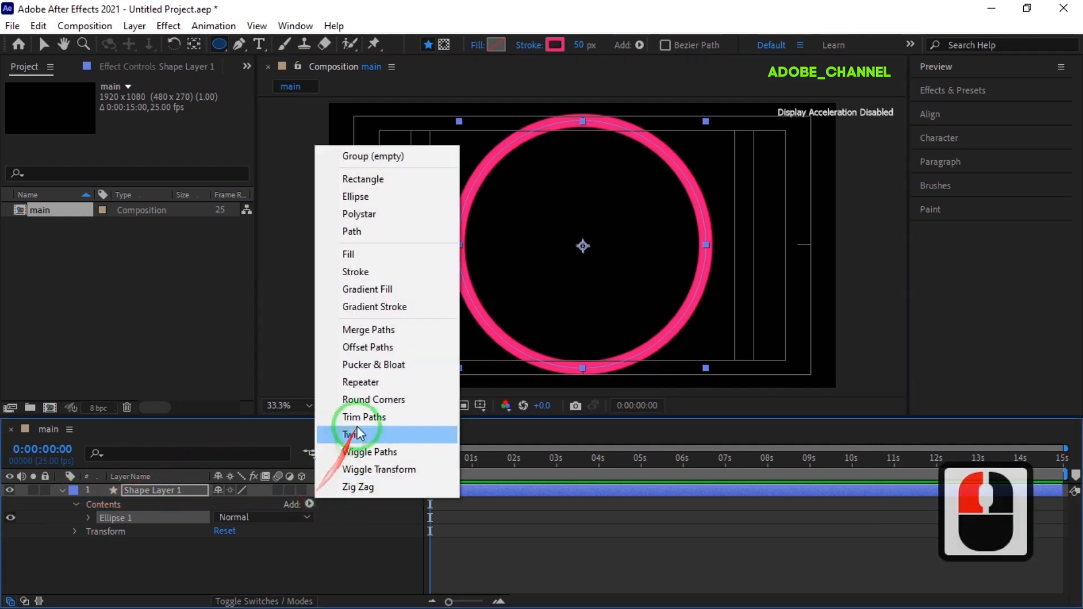
click(367, 381)
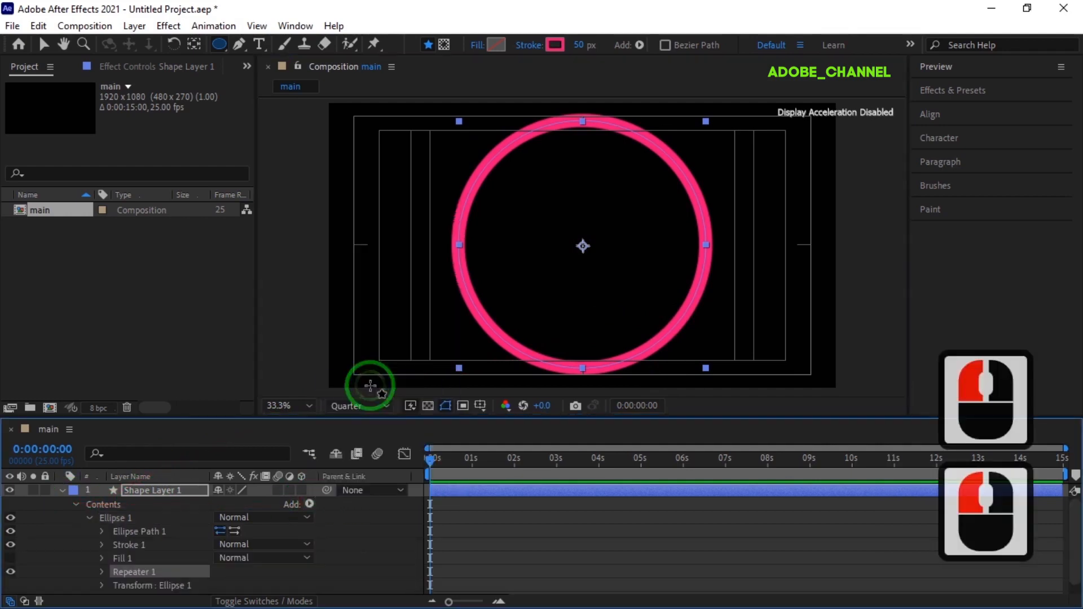
click(102, 572)
click(116, 590)
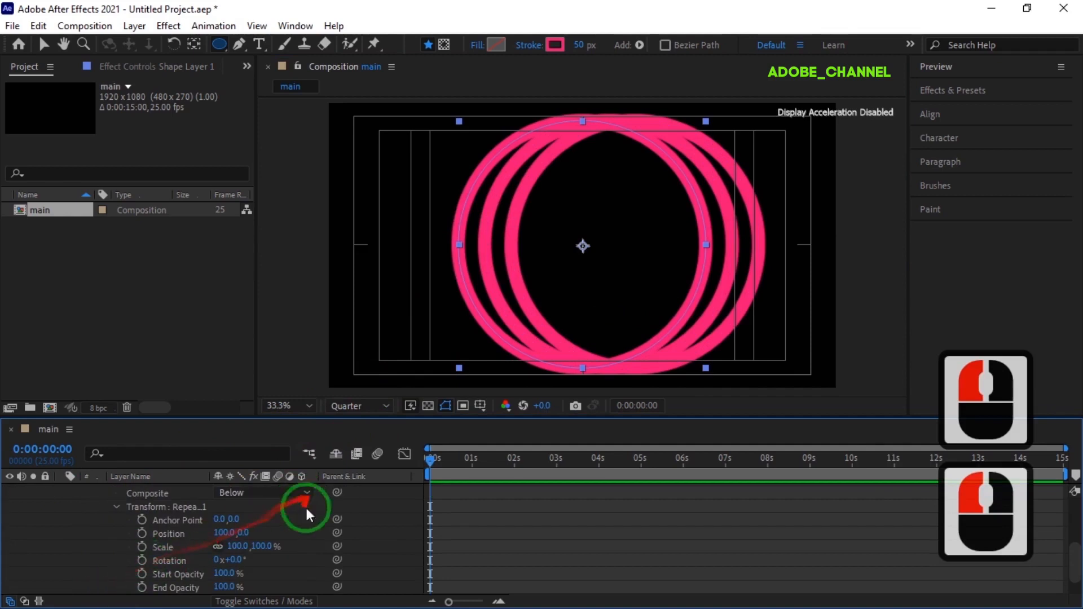
click(220, 533)
text(0)
key(Return)
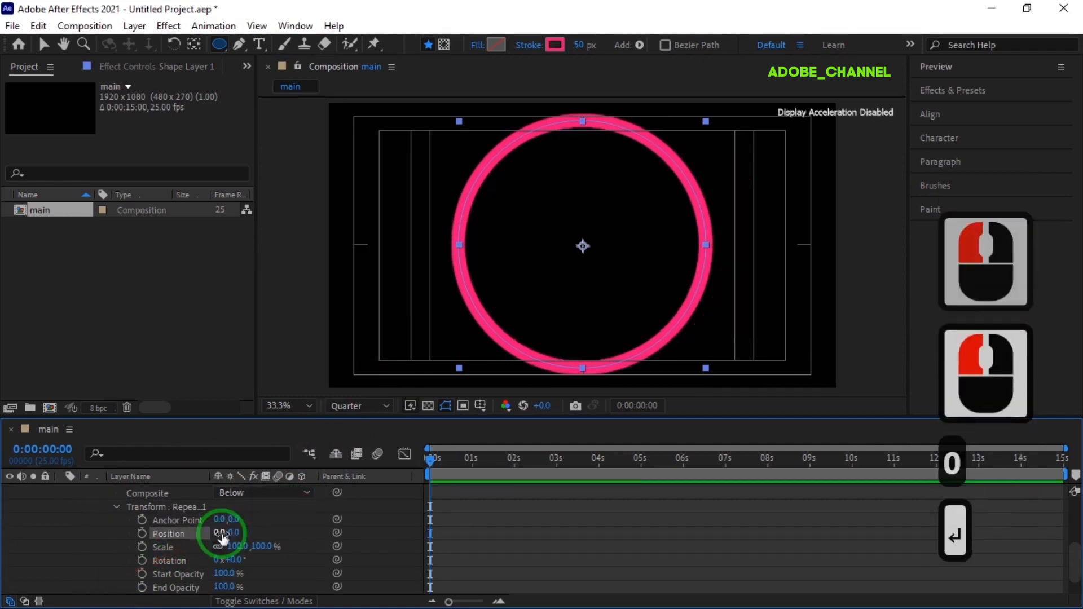
- Set the circle Repeater's scale to 50% and its number of copies to 15
click(236, 546)
text(50)
key(Return)
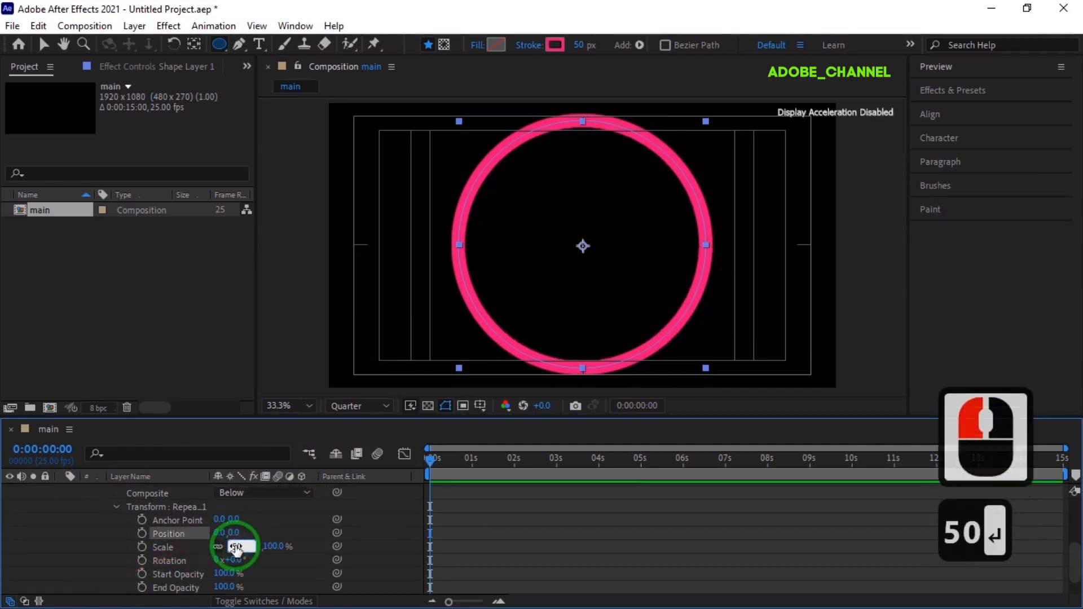
scroll(195, 543, up, 2)
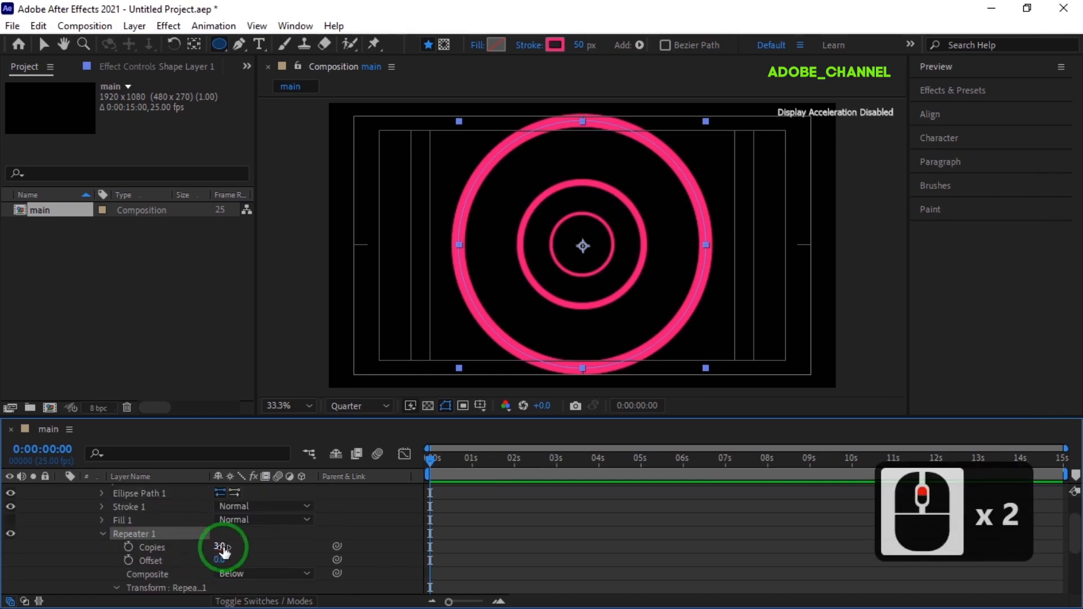
click(221, 548)
text(15)
key(Return)
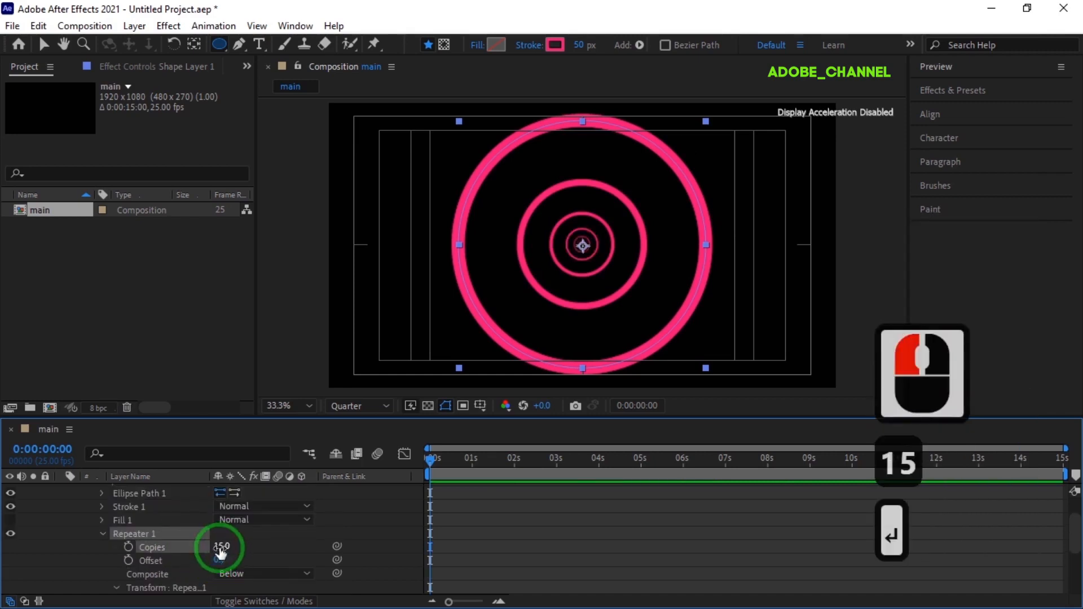
- Add the expression time*-0.5 to the circle Repeater's Offset and scrub the timeline to preview the ring animation
alt+click(129, 561)
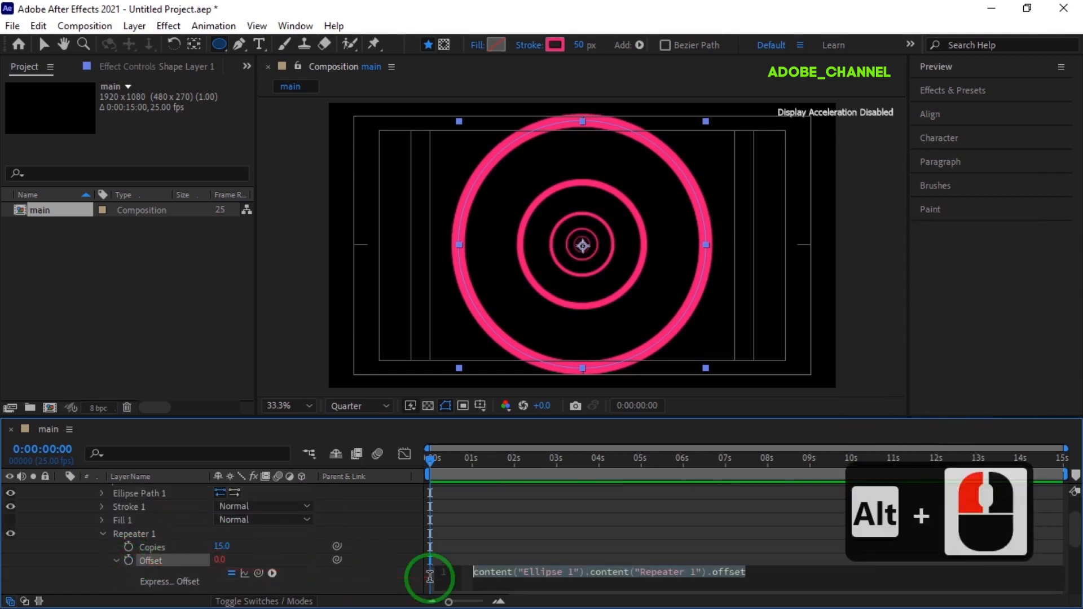
text(time*-)
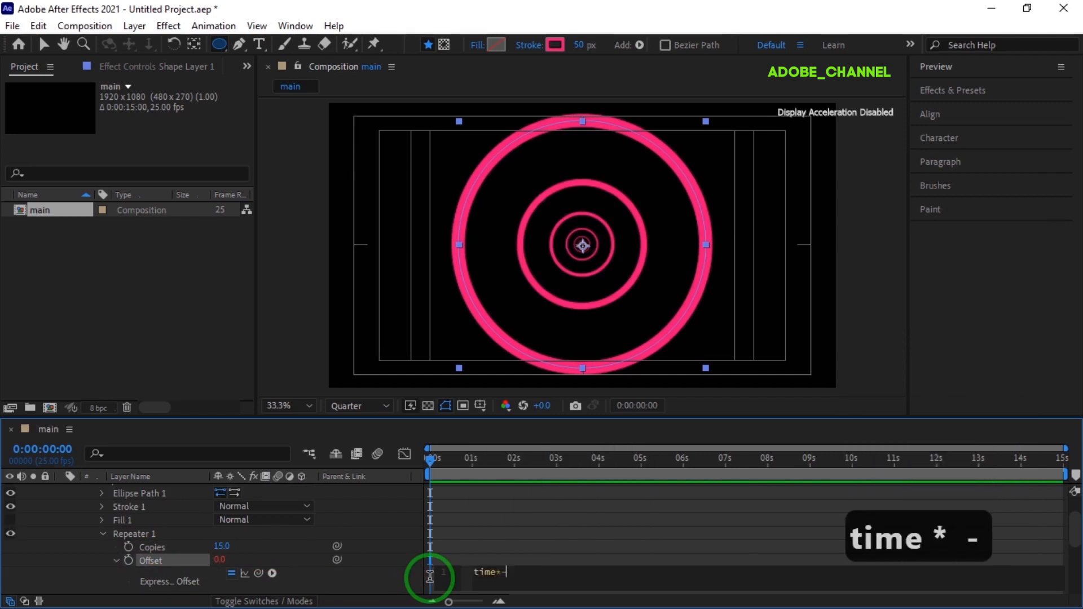
text(0.5)
key(Return)
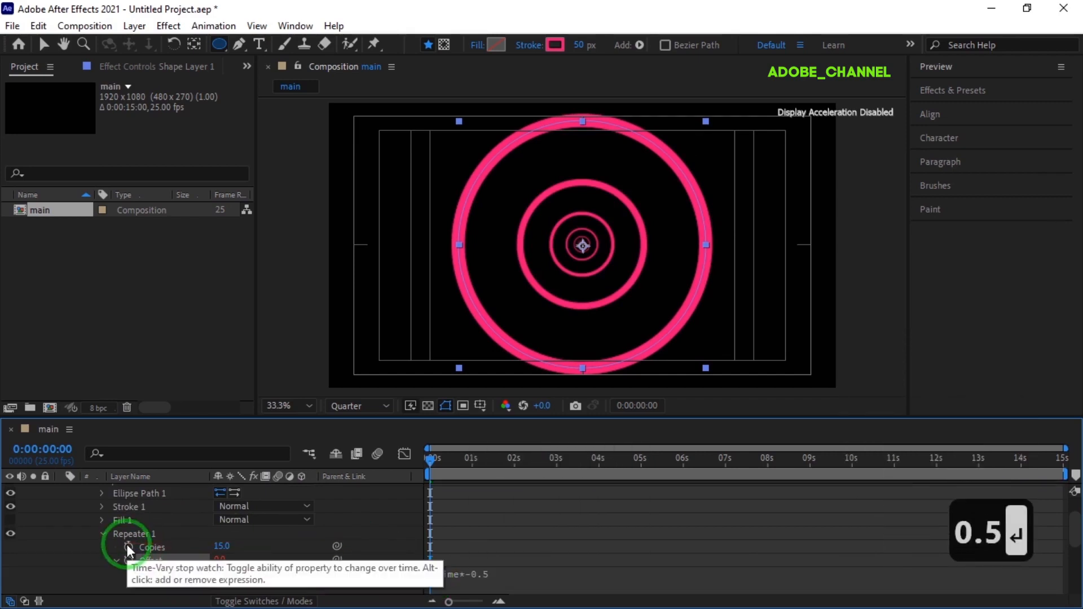
scroll(113, 540, up, 2)
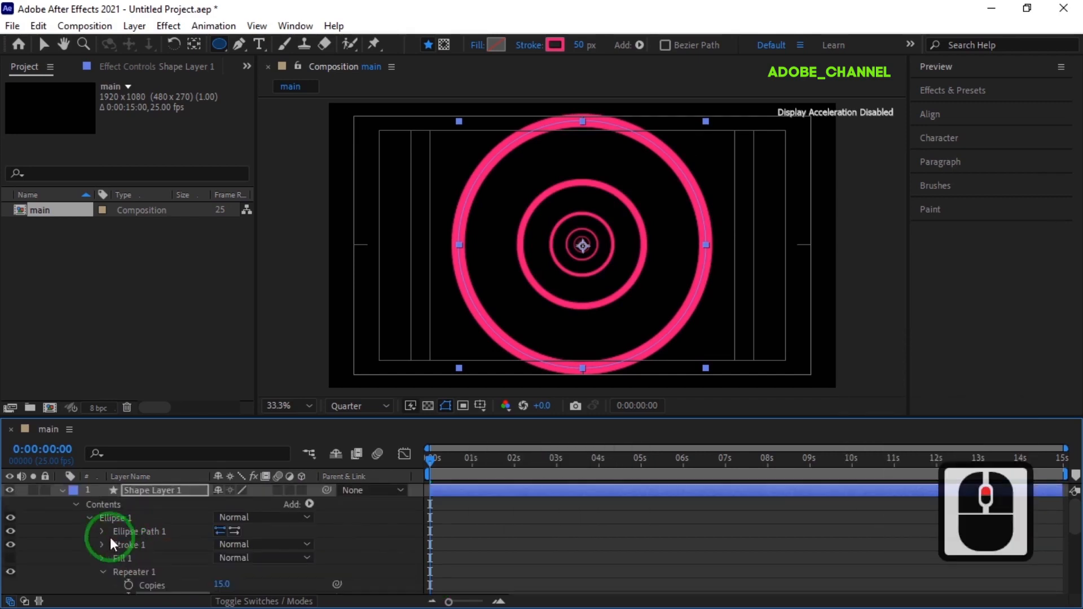
click(77, 504)
click(62, 491)
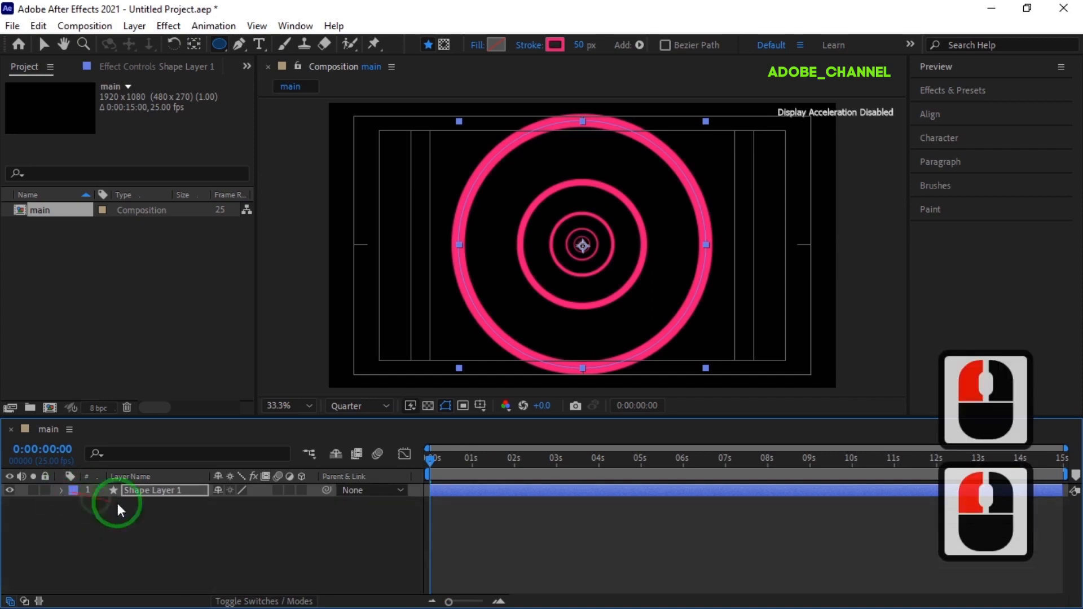
drag(430, 466, 415, 487)
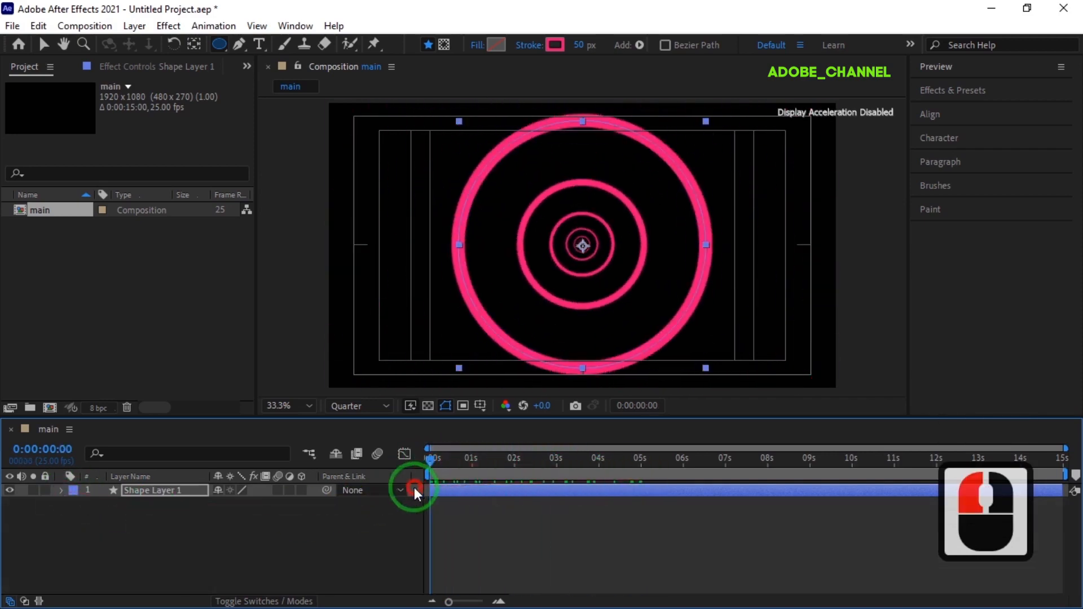
- Draw a near-vertical line on a new shape layer with the Pen tool, between the two outermost rings on their right side
click(185, 539)
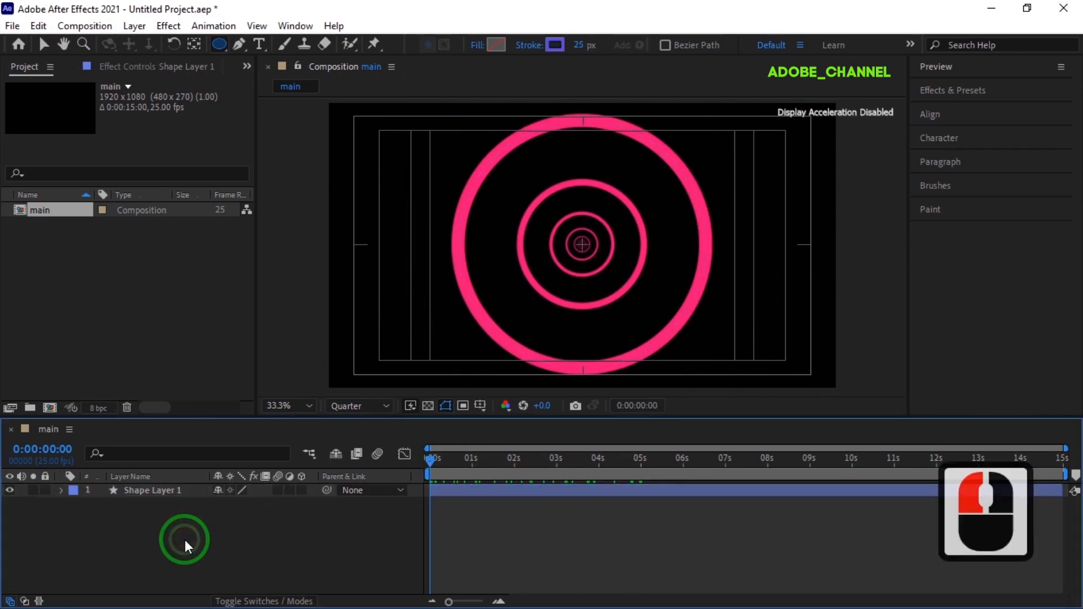
click(237, 47)
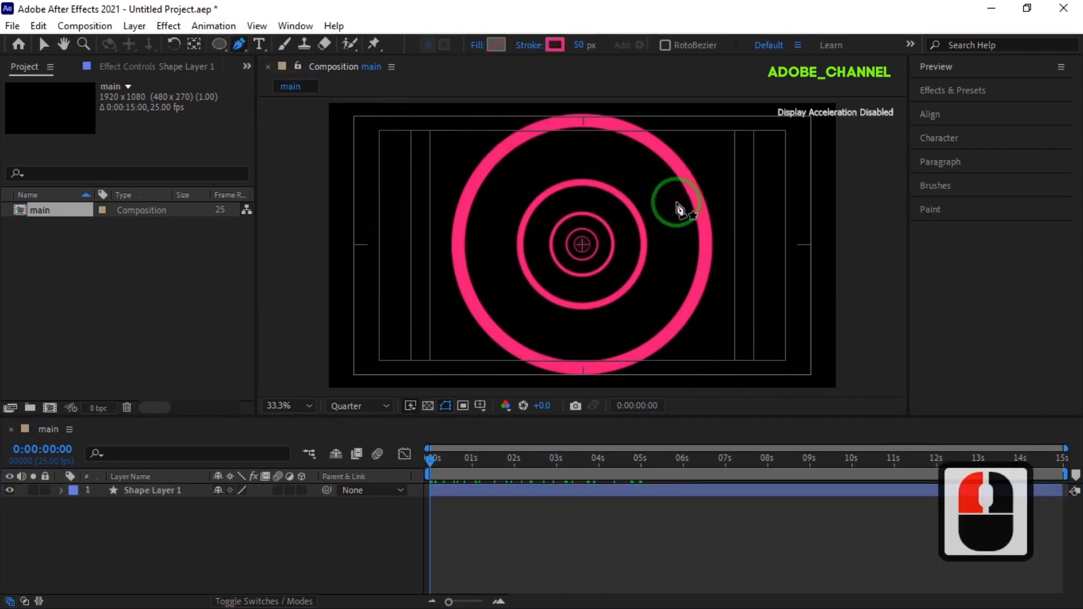
click(660, 188)
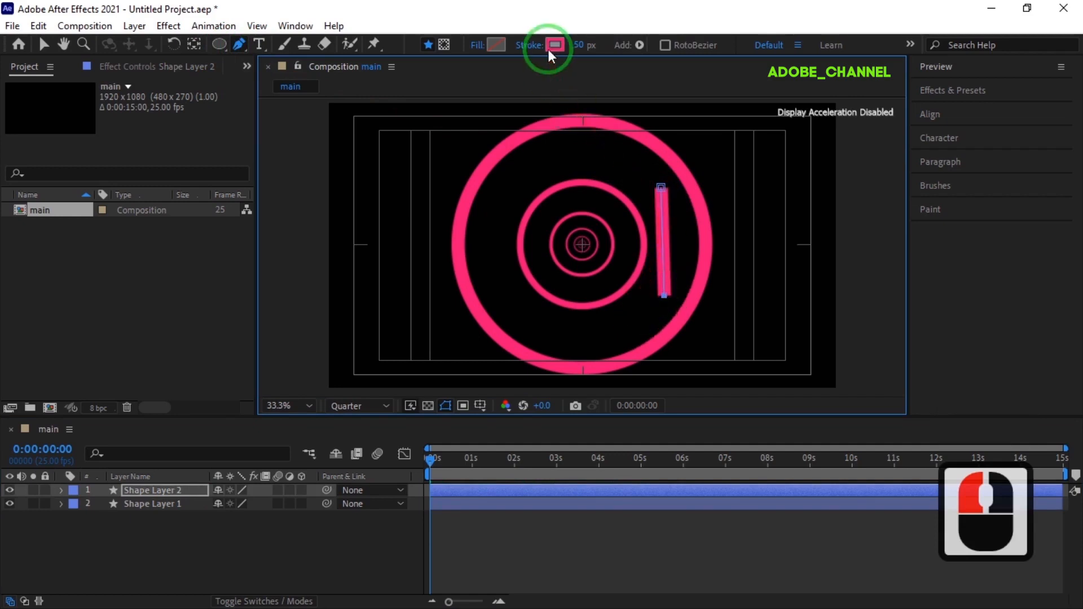
- Set the line's stroke width to 30 px and its stroke colour to blue 5C4DF1
click(581, 46)
text(30)
key(Return)
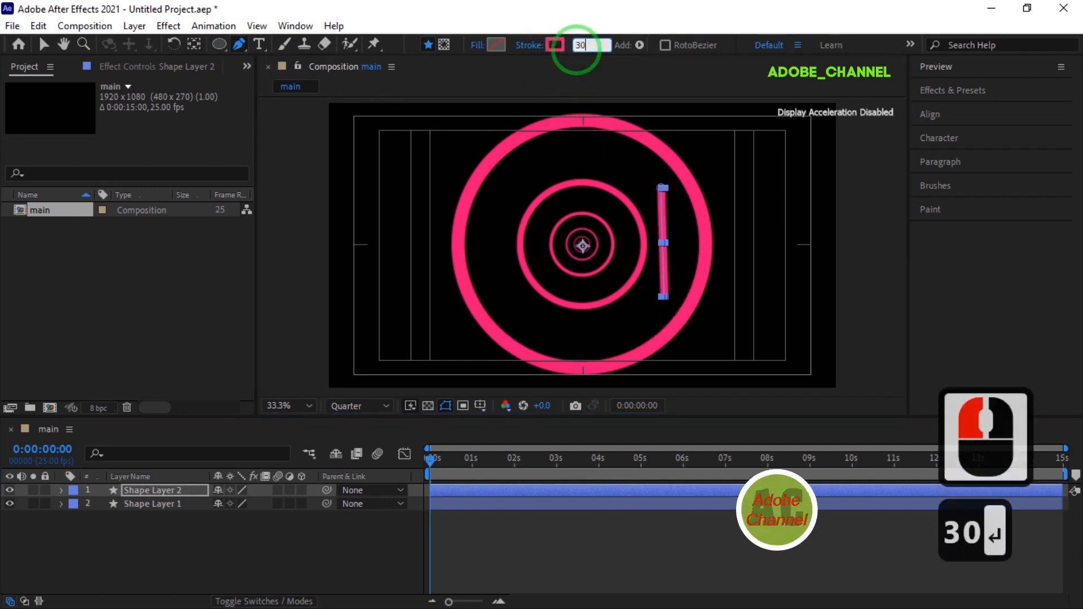
click(555, 45)
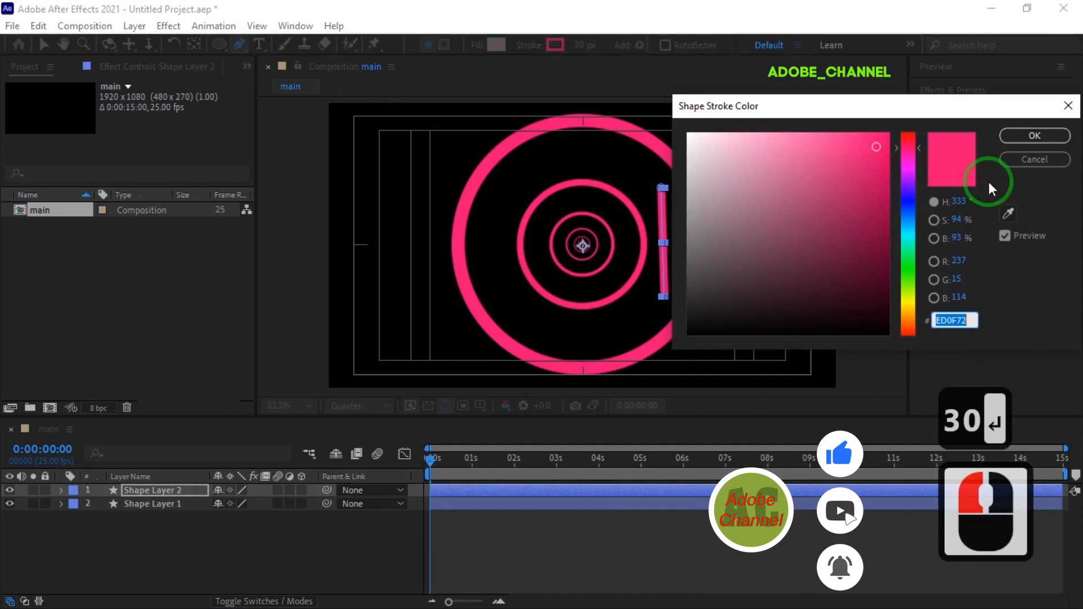
click(911, 197)
click(1035, 136)
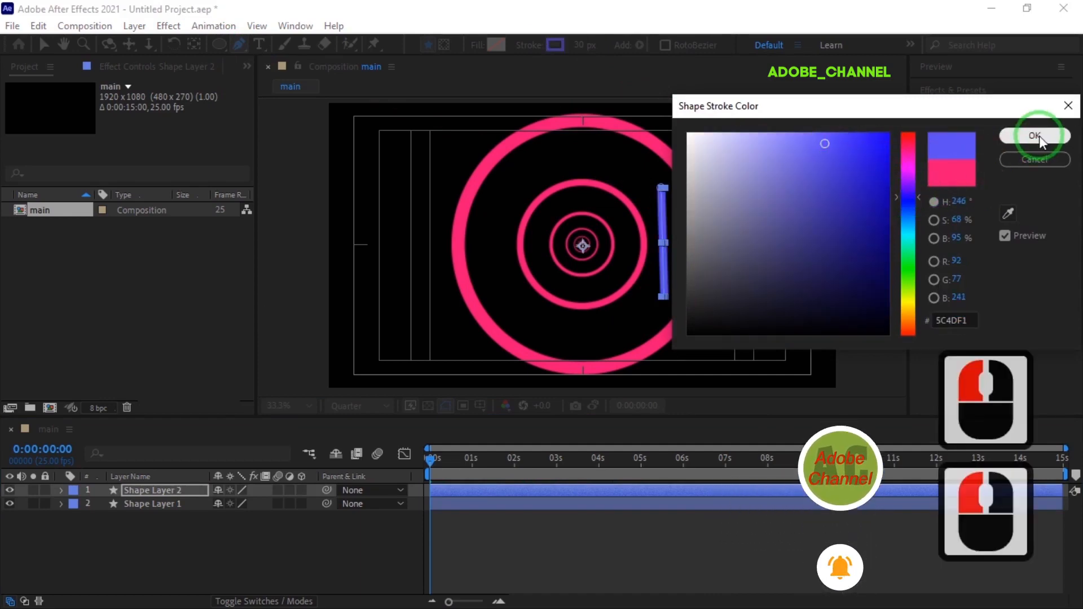
- Add a Repeater to the blue line and set its transform position to 0, 0
click(61, 491)
click(309, 504)
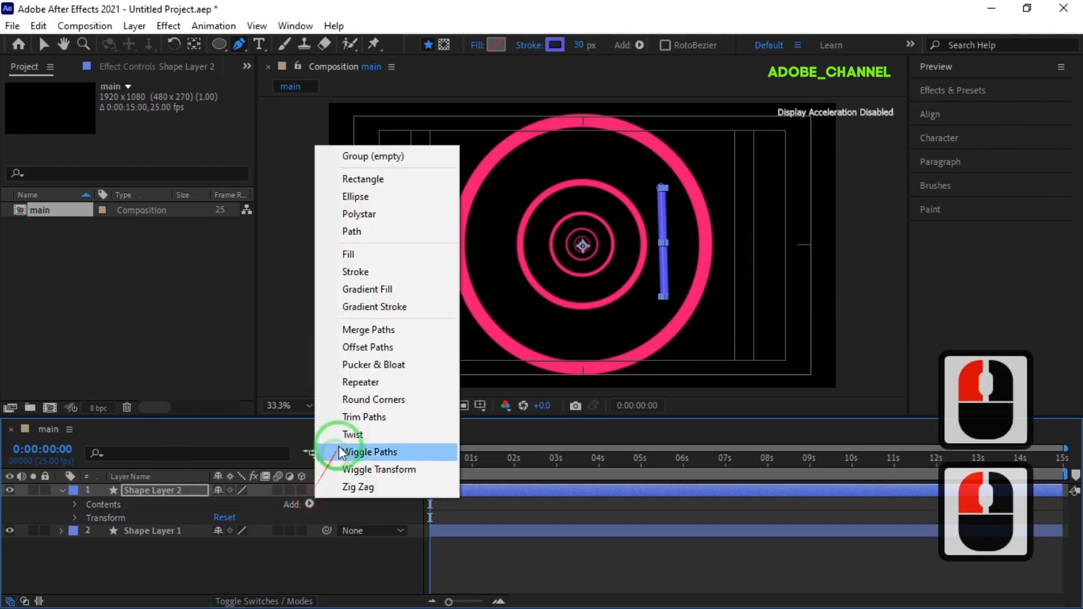
click(358, 381)
scroll(128, 551, down, 1)
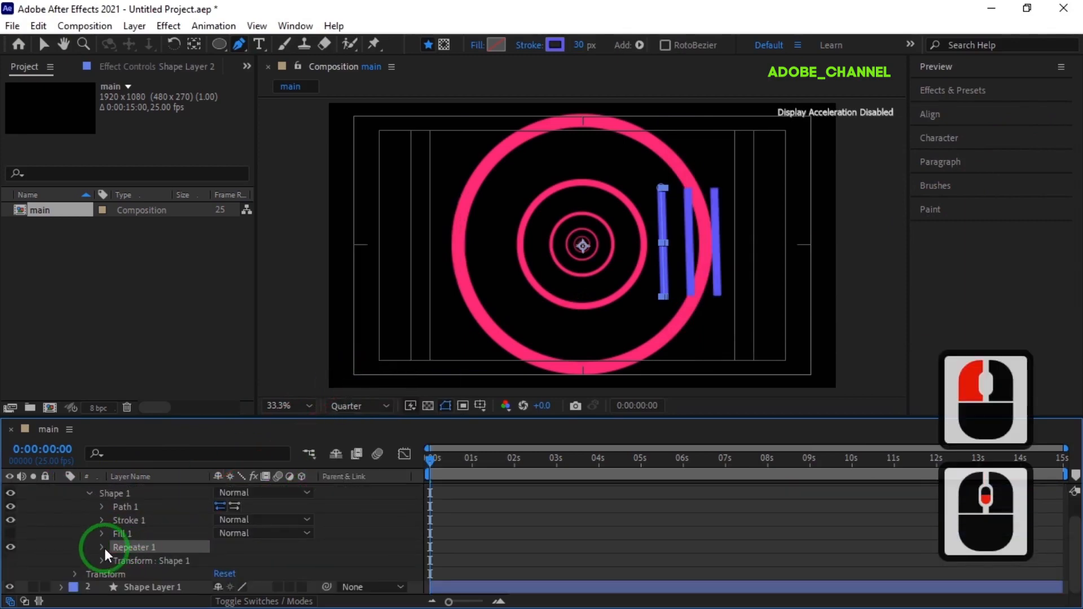
click(102, 547)
scroll(152, 553, down, 2)
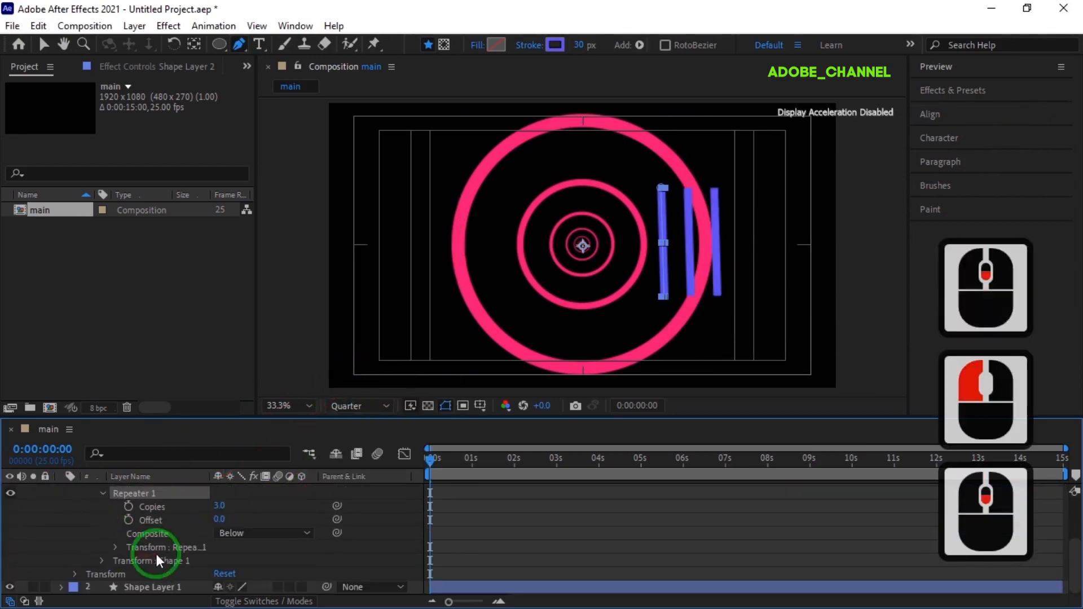
click(115, 546)
scroll(130, 546, down, 2)
click(224, 533)
click(224, 535)
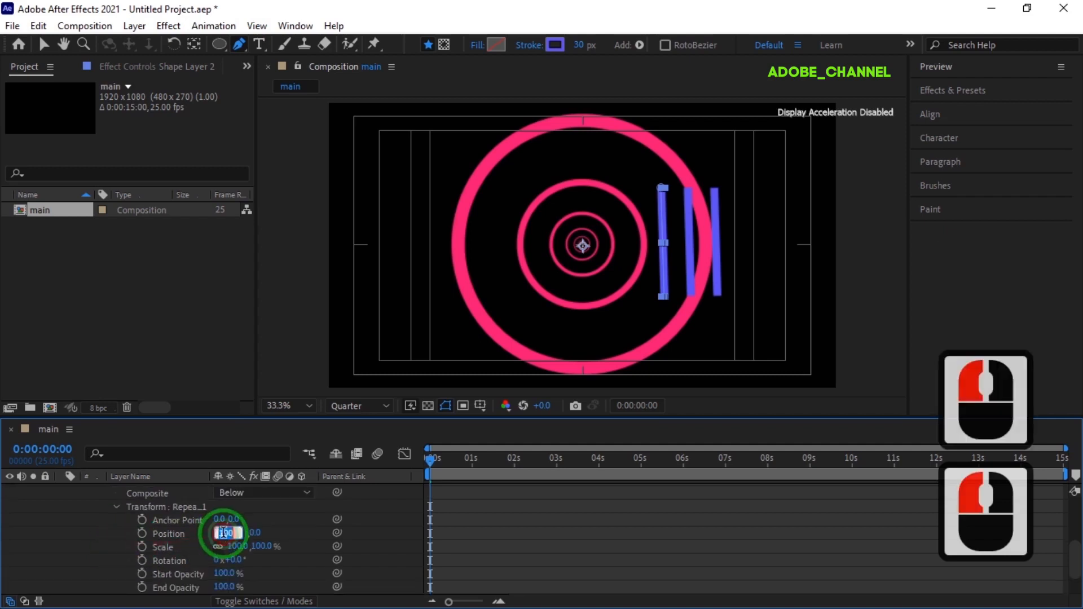
text(00)
click(225, 543)
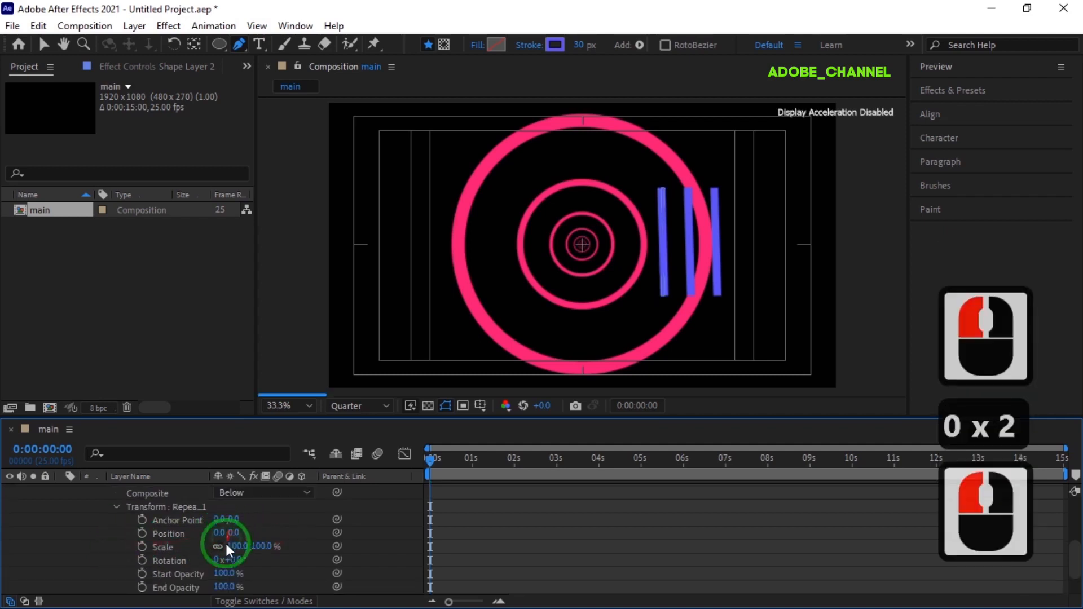
- Set the line Repeater's scale to 50% and its number of copies to 15
click(232, 547)
text(50)
key(Return)
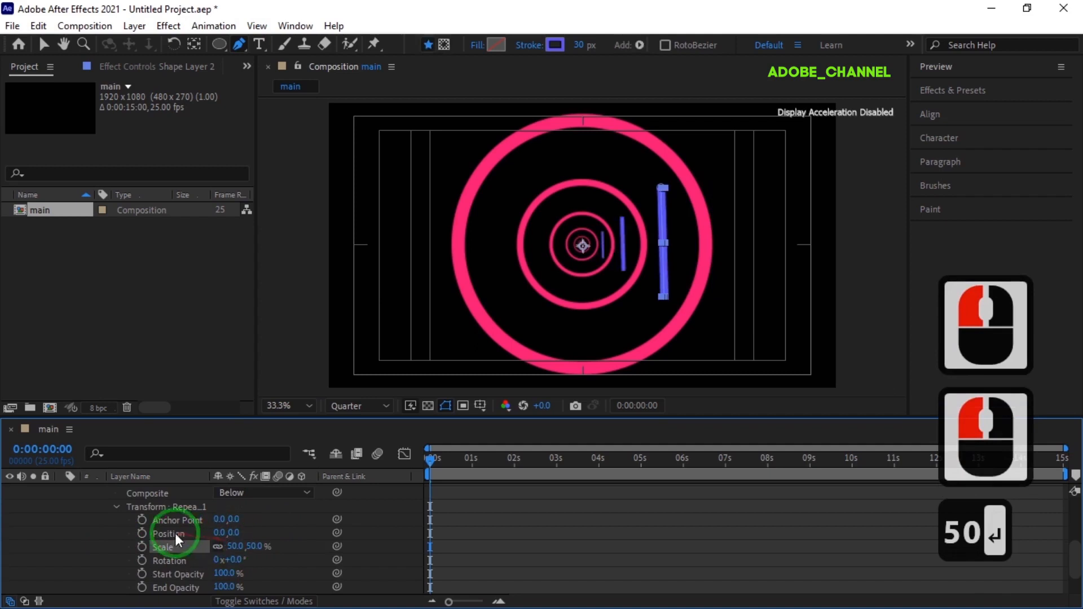
scroll(175, 533, up, 2)
click(223, 506)
text(15)
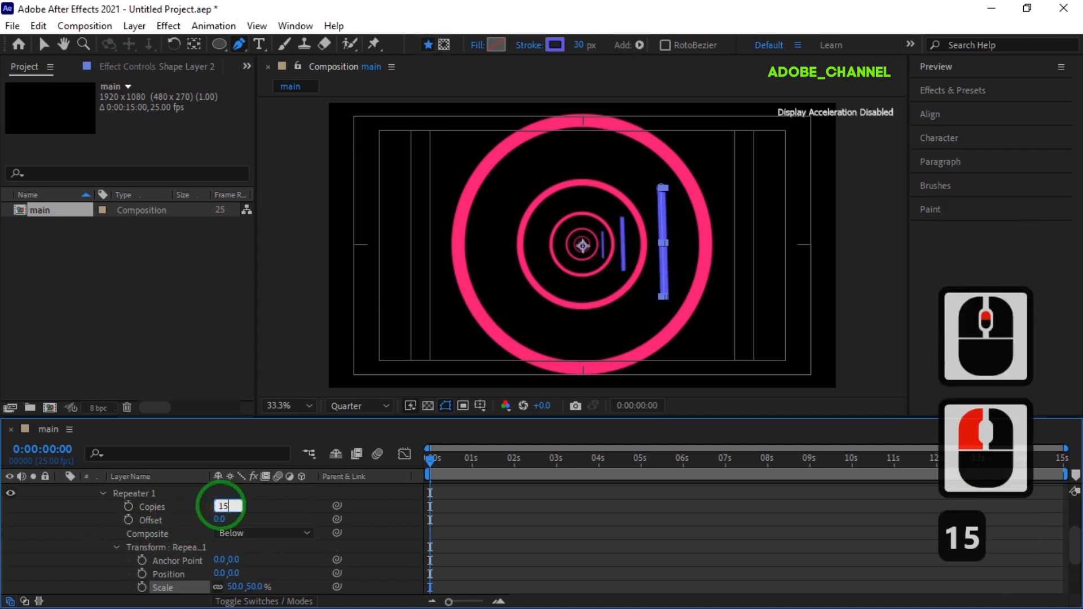
key(Return)
- Add the expression time*-0.5 to the line Repeater's Offset and collapse the layer's contents
alt+click(129, 519)
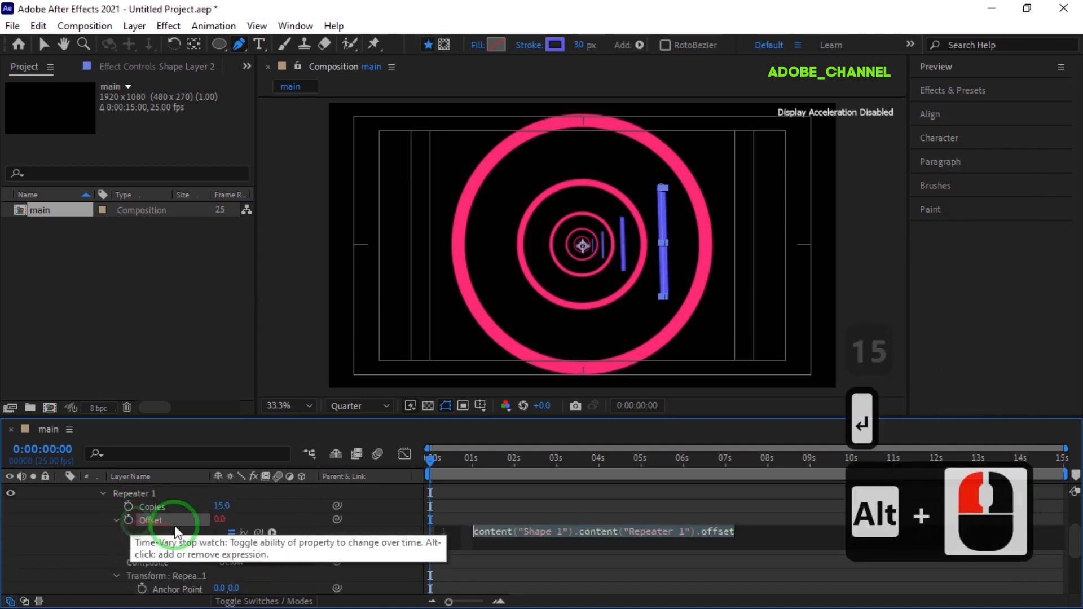
click(457, 536)
text(time*)
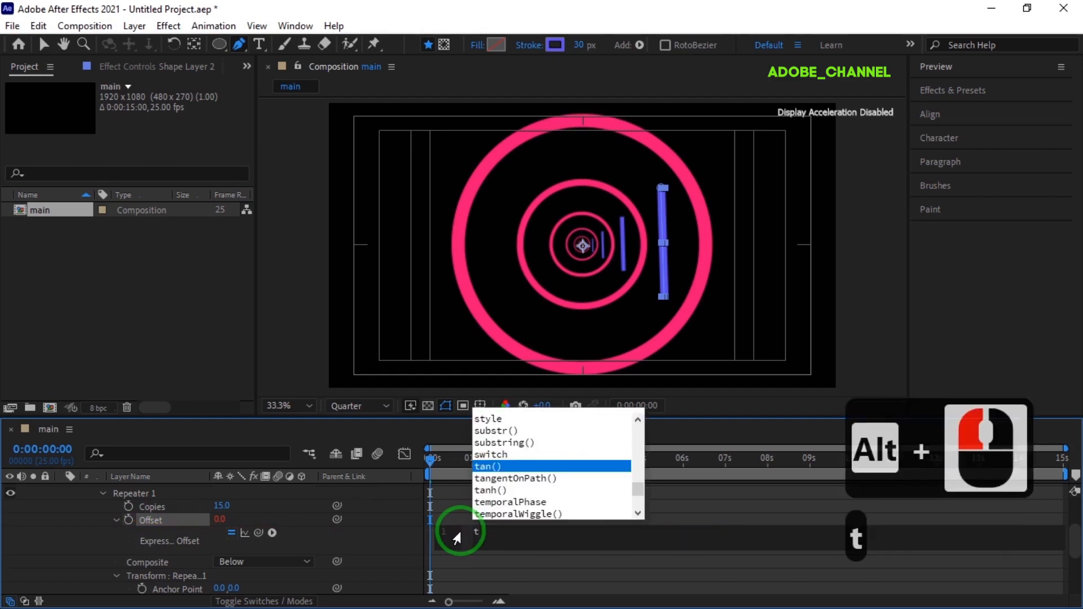
text(-0.)
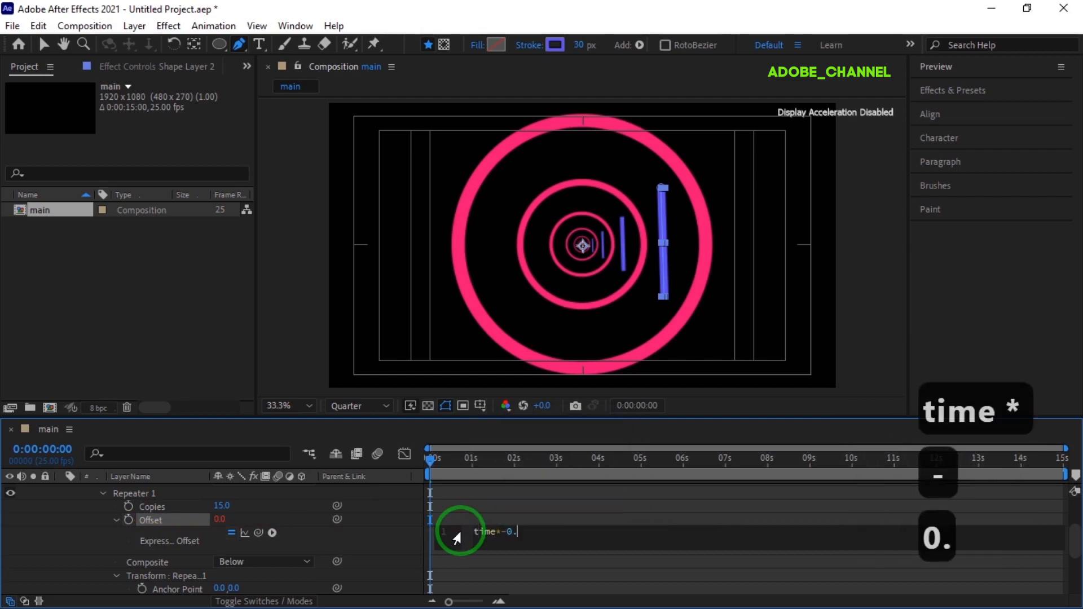
text(5)
key(Return)
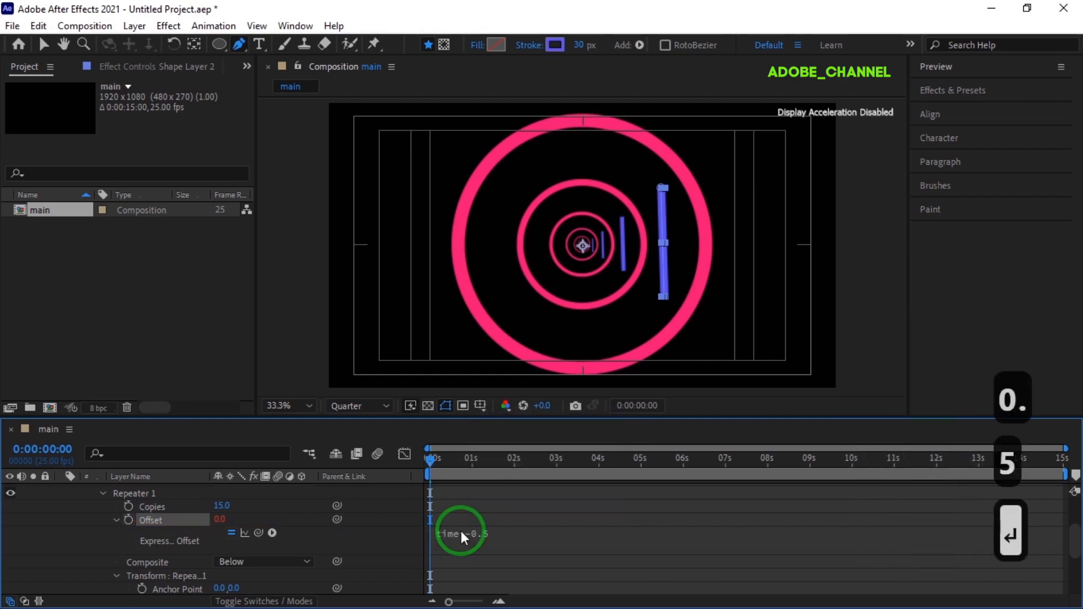
scroll(119, 529, up, 2)
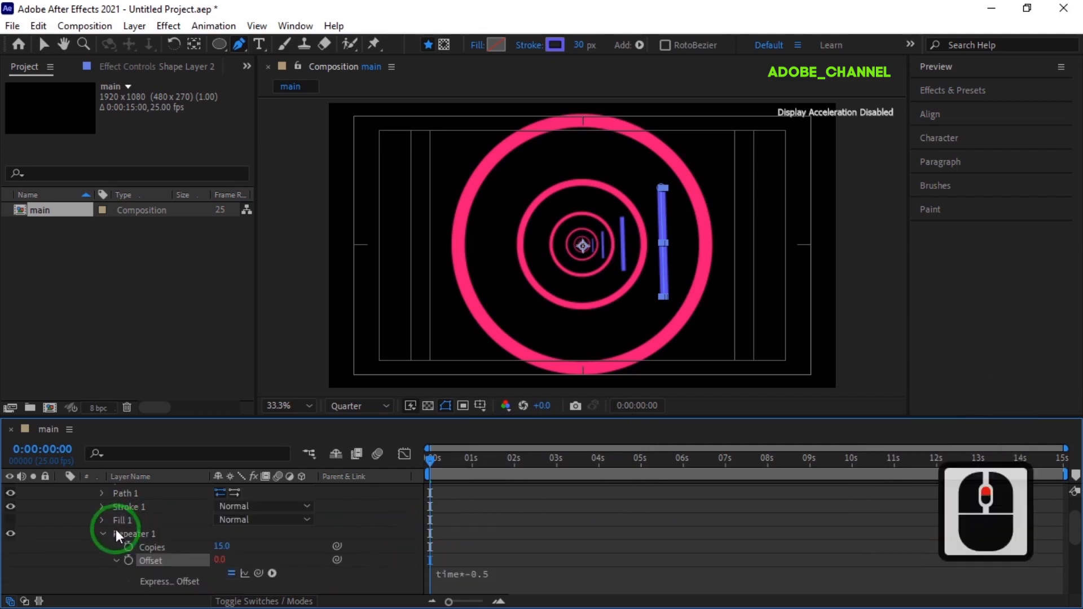
click(102, 570)
click(75, 503)
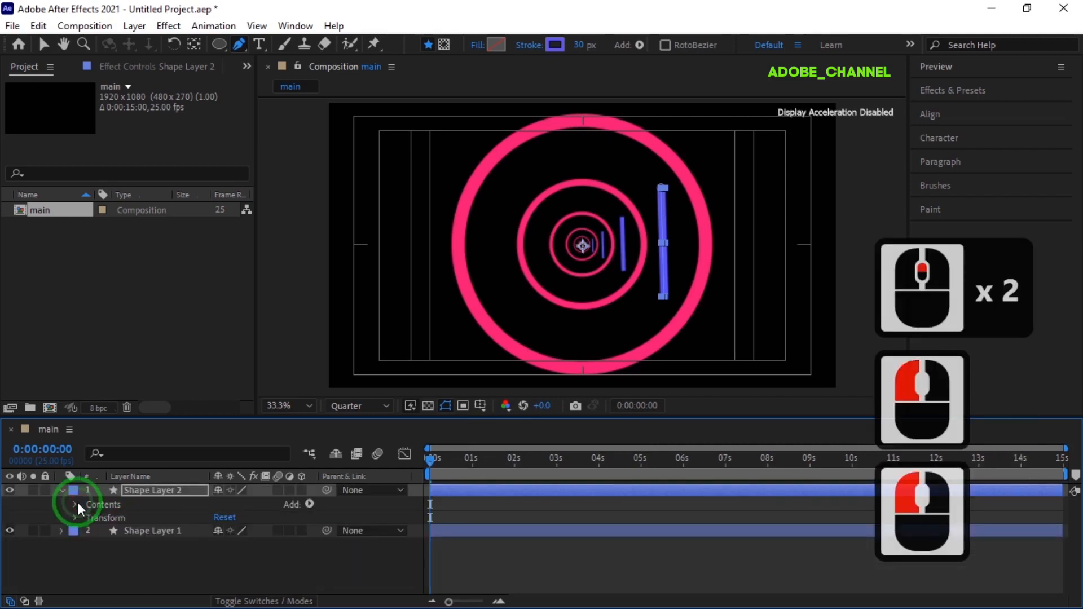
- Collapse the blue line's layer and rename it "lines r"
click(62, 492)
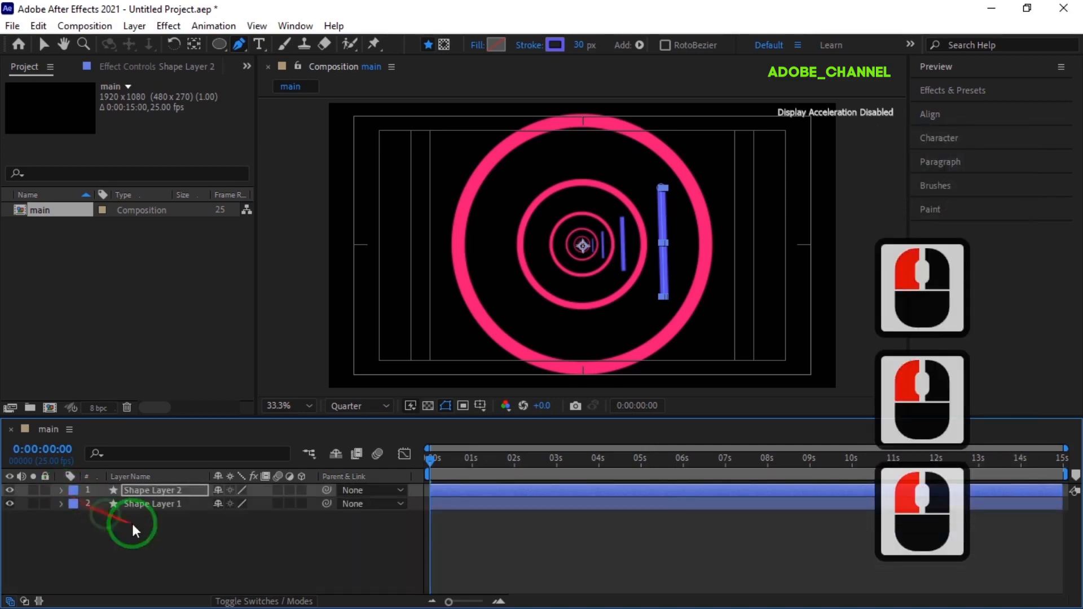
right_click(172, 488)
click(218, 458)
key(BackSpace)
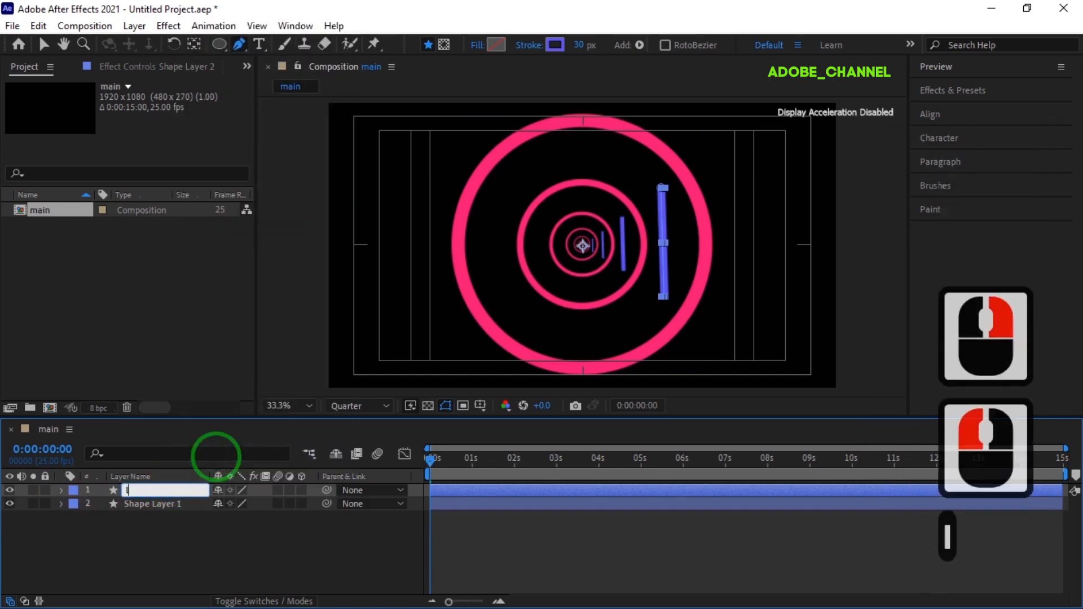
text(lines r)
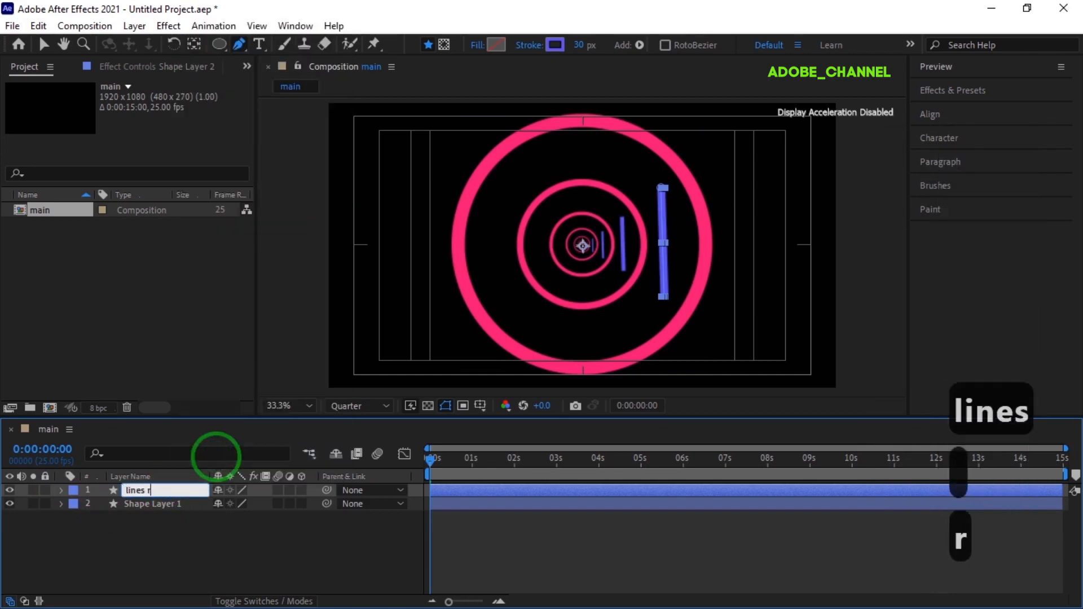
key(Return)
- Rename the pink circles' shape layer as "circles"
click(161, 502)
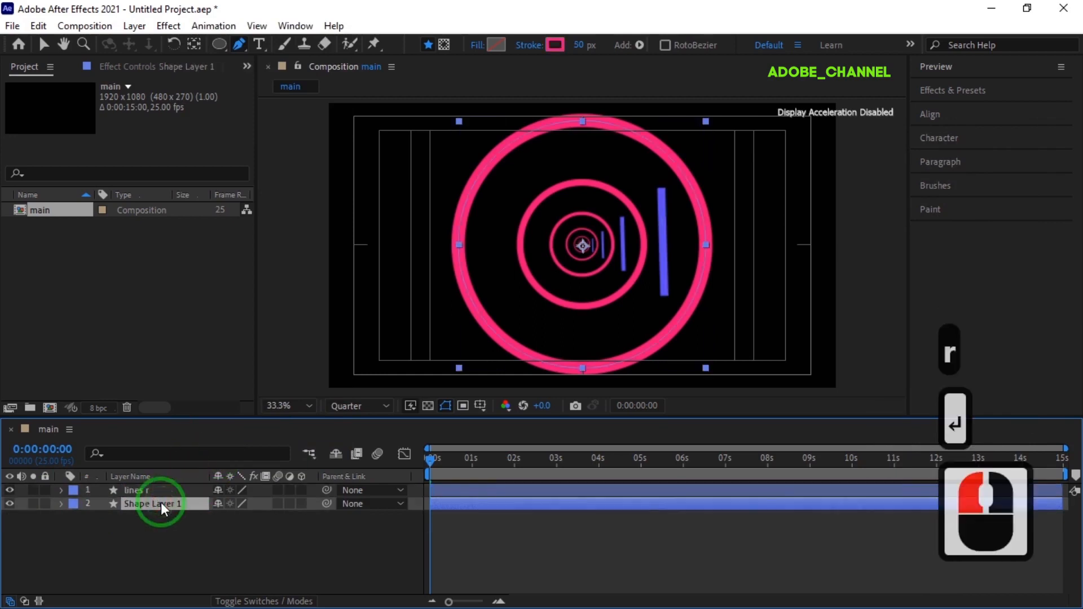
right_click(161, 502)
click(180, 477)
text(cir)
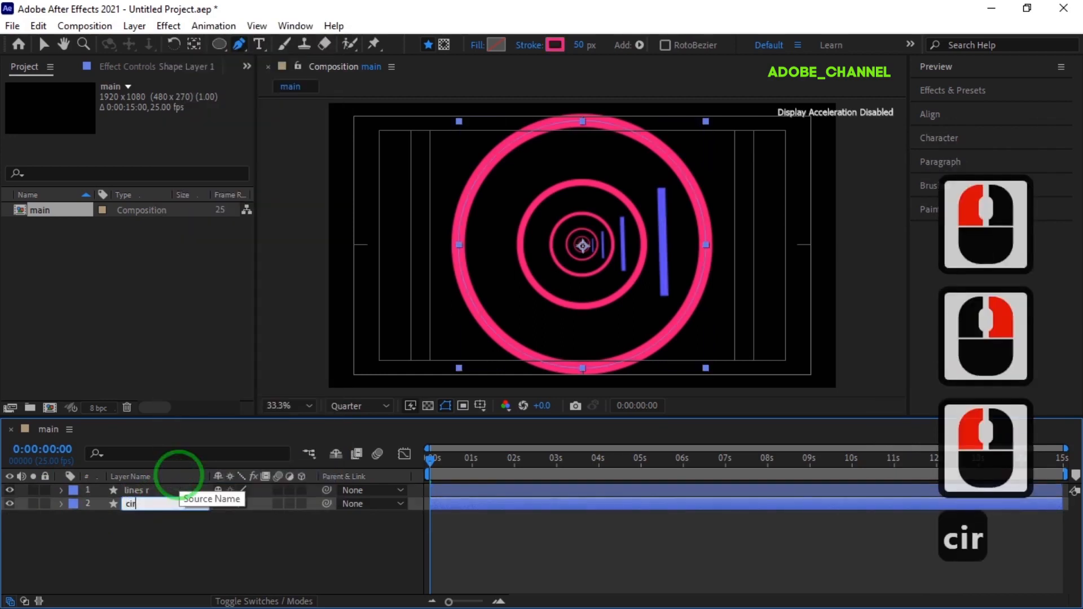
text(cles)
key(Return)
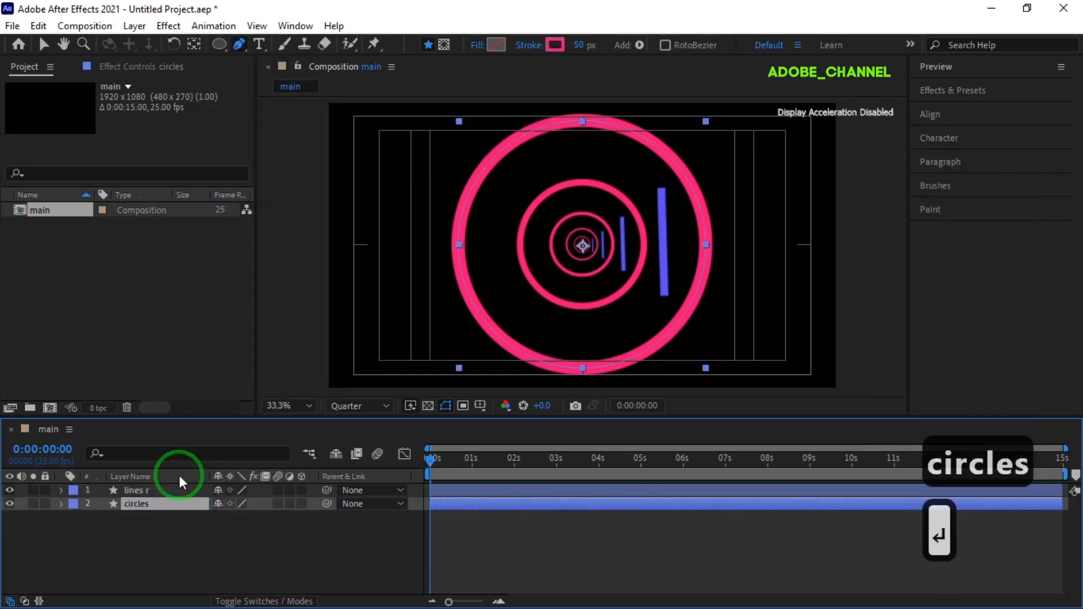
- Duplicate the "lines r" layer and rename the copy "lines l"
click(168, 489)
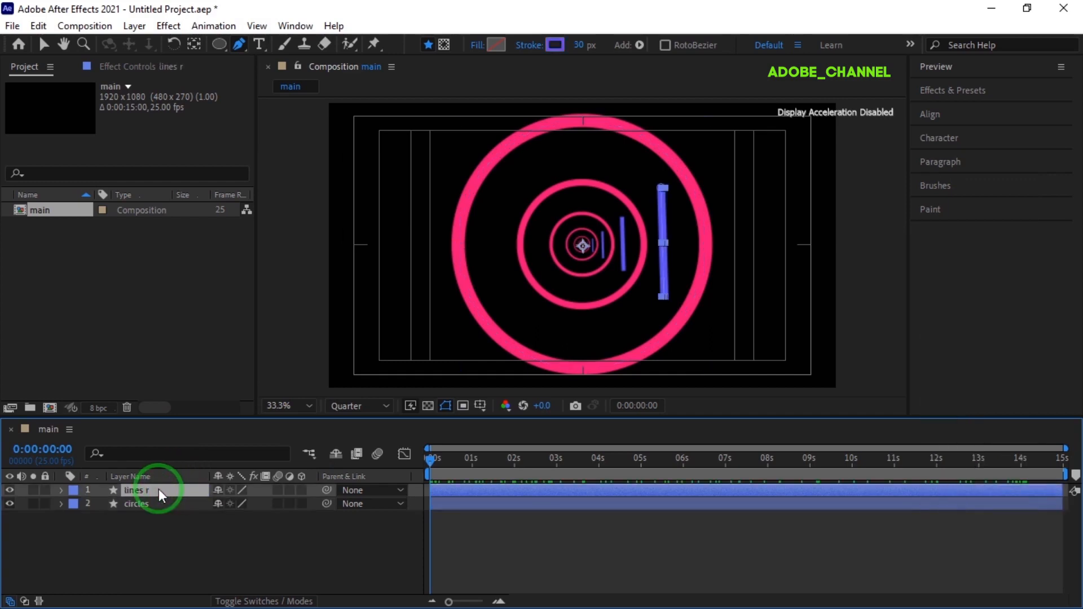
click(158, 489)
key(ctrl+d)
right_click(158, 490)
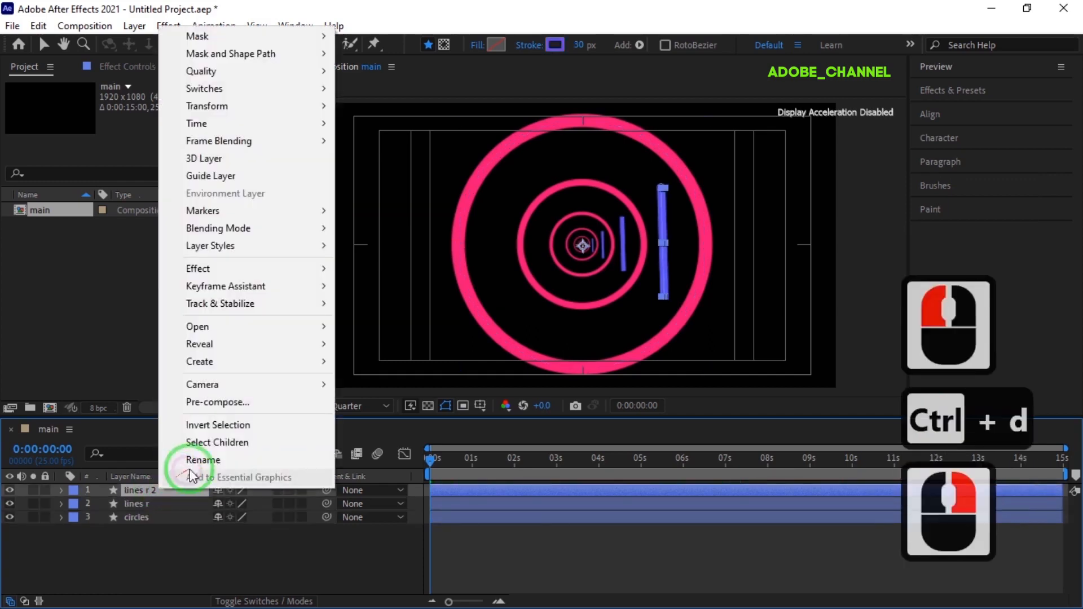
click(190, 468)
key(Right)
key(BackSpace)
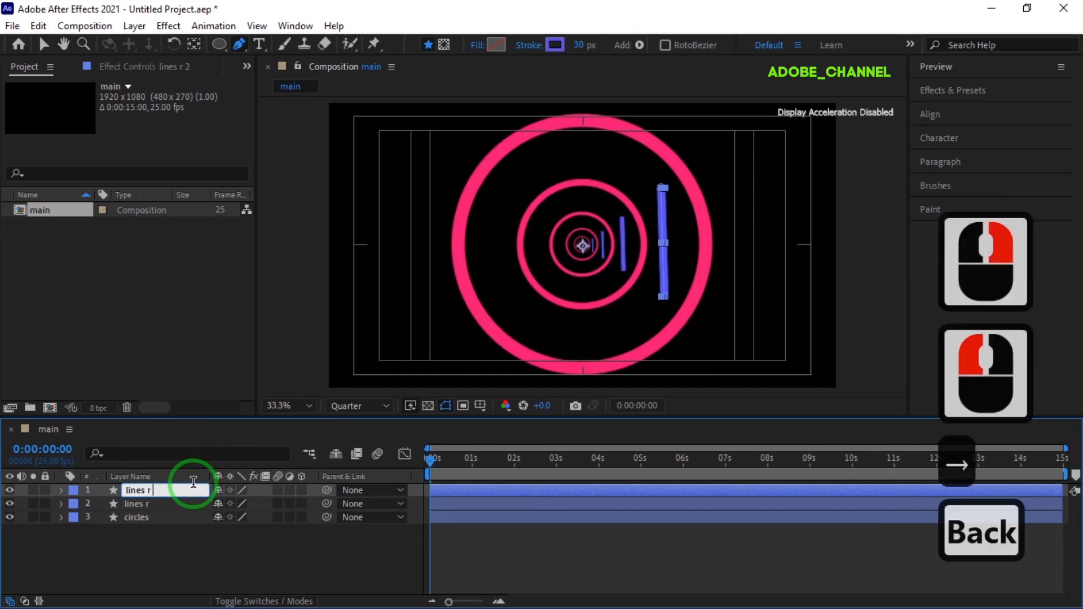
key(BackSpace)
key(BackSpace)
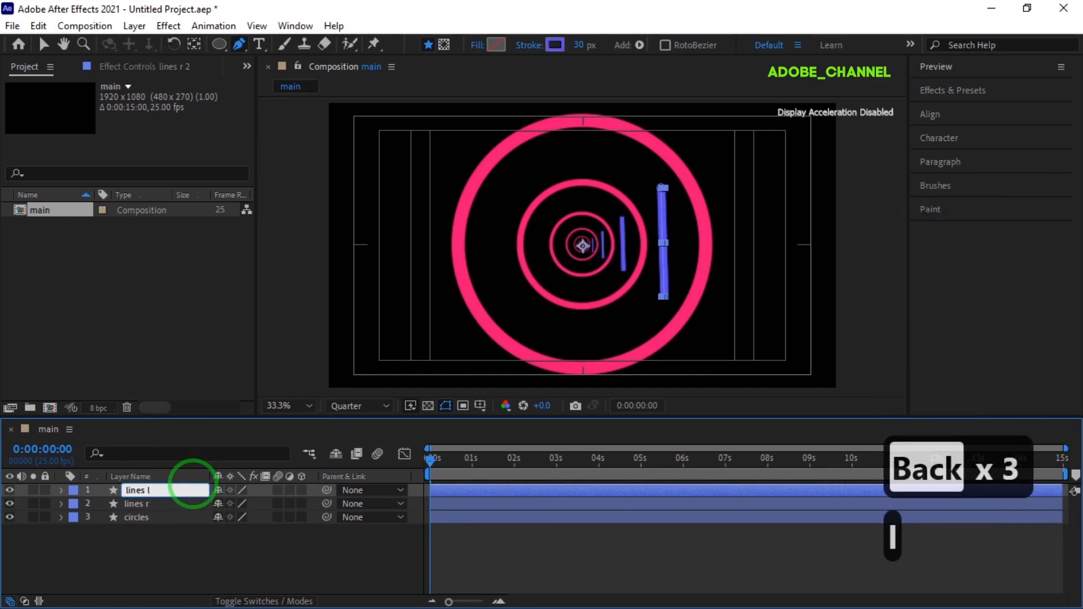
key(Return)
- Flip the "lines l" layer horizontally so its lines mirror to the left half of the composition
right_click(174, 490)
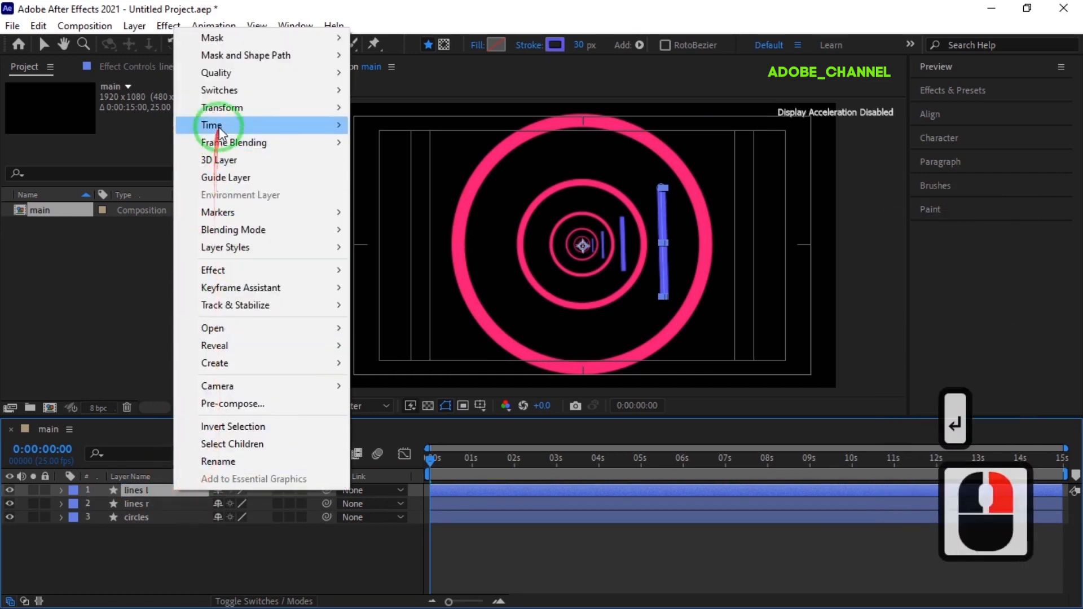
mouse_move(261, 109)
click(409, 242)
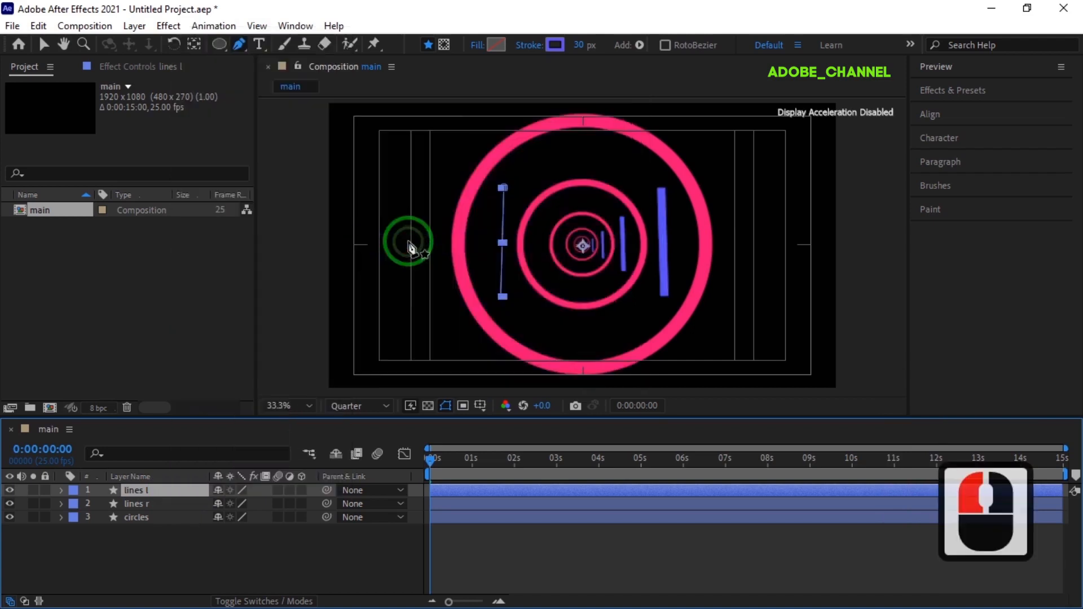
click(153, 489)
- With no layer selected, draw a vertical Pen line from the composition's centre down to just below its bottom edge
click(161, 551)
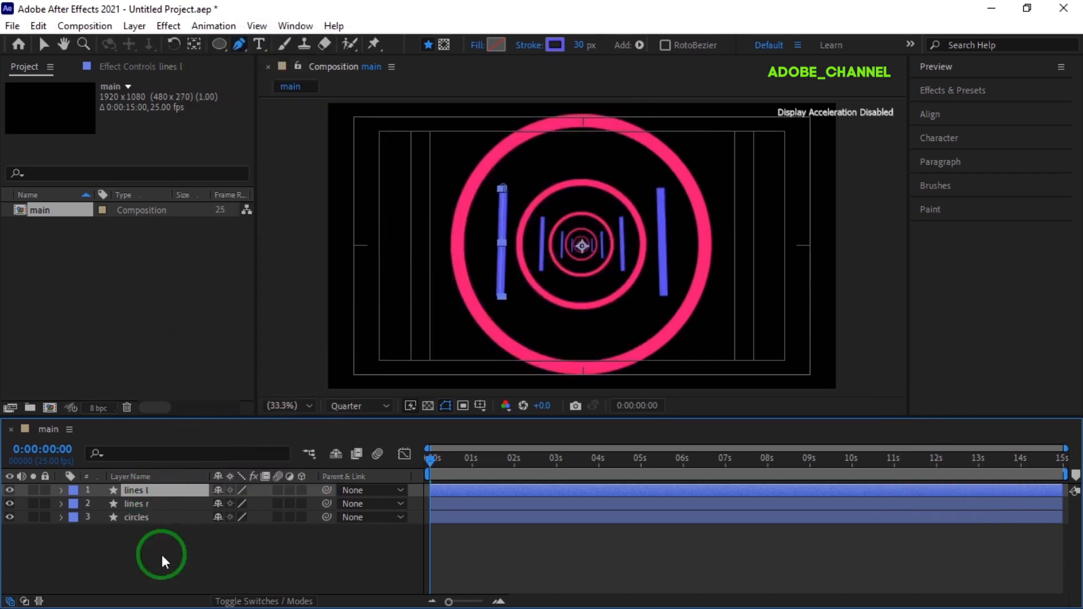
click(161, 556)
click(239, 45)
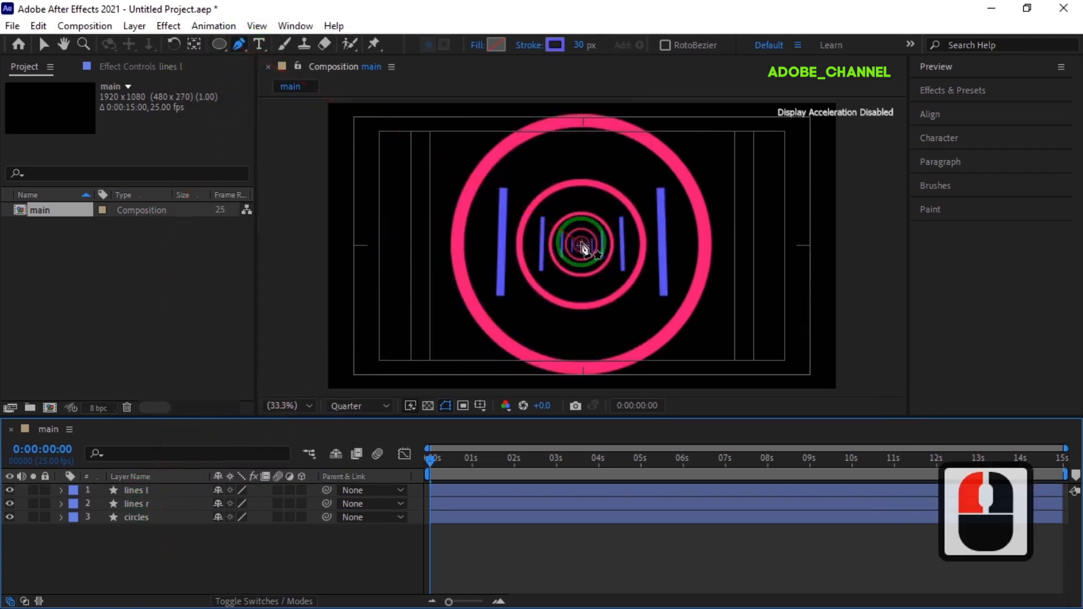
drag(583, 246, 585, 290)
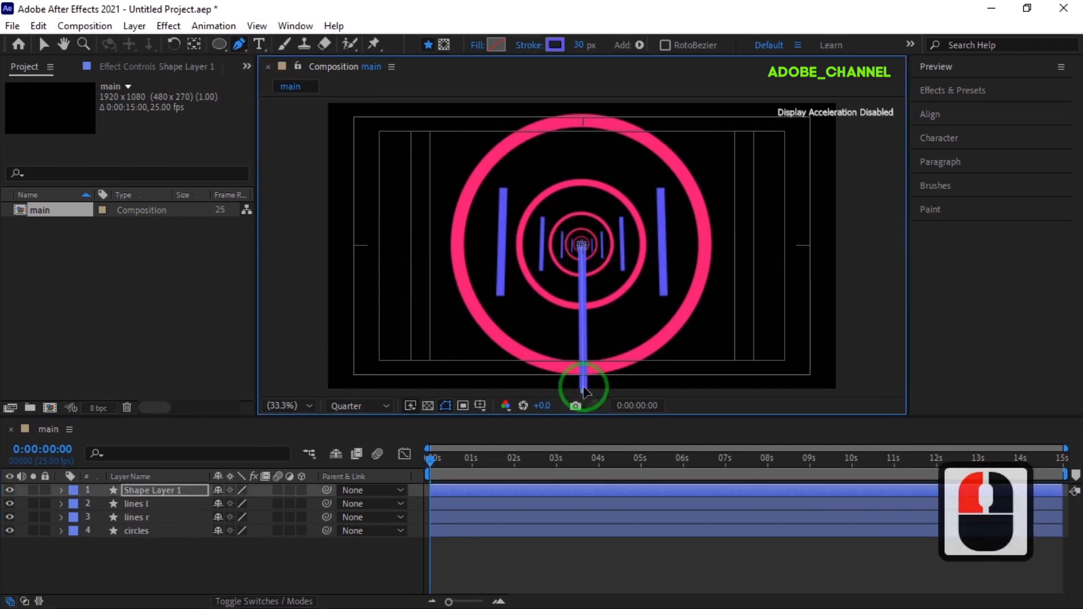
- Set the new vertical line's stroke width to 1000 px and its stroke colour to grey 6E6E71
click(583, 45)
text(1000)
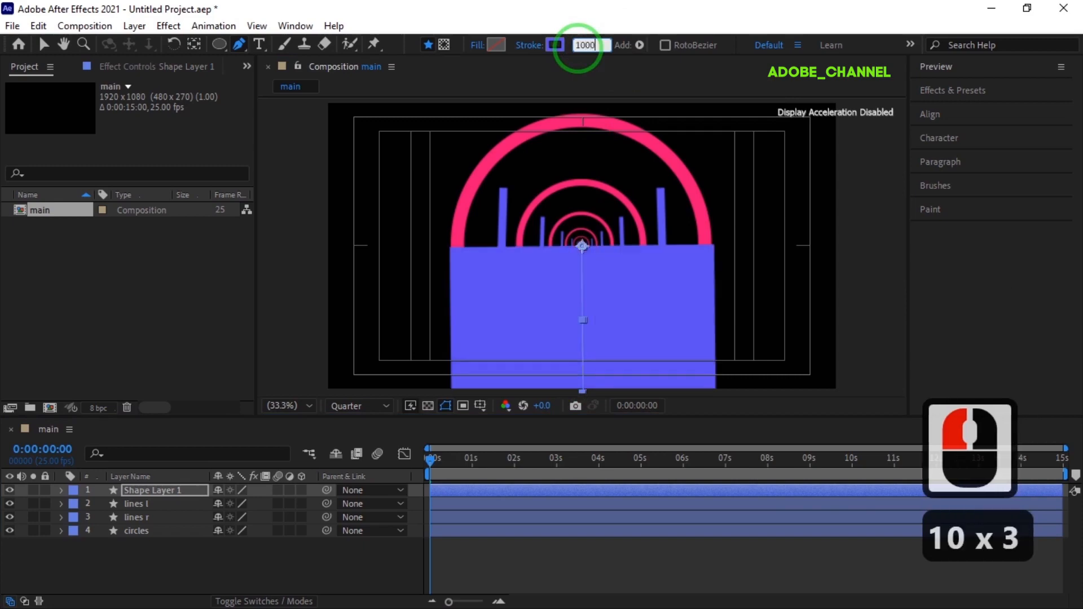
key(Return)
click(556, 45)
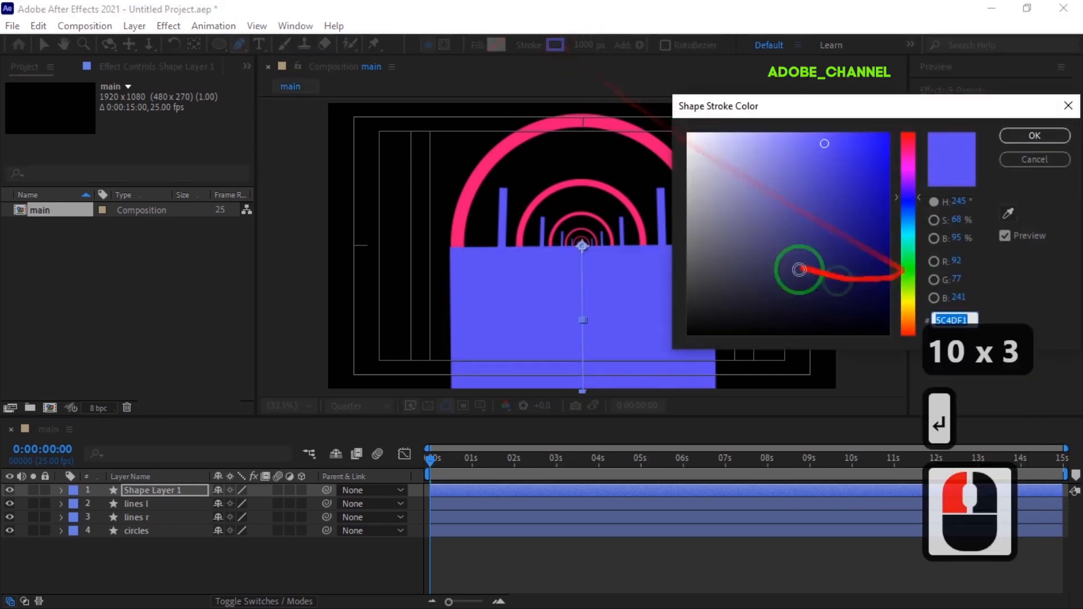
click(692, 245)
click(1035, 136)
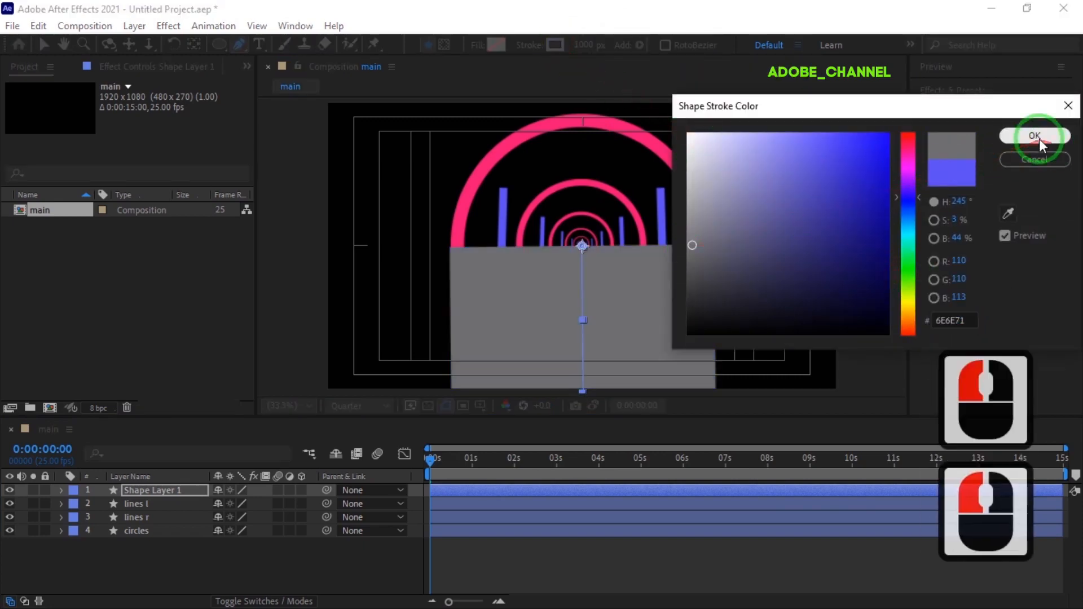
- Rename the grey shape's layer as "triangel"
right_click(171, 492)
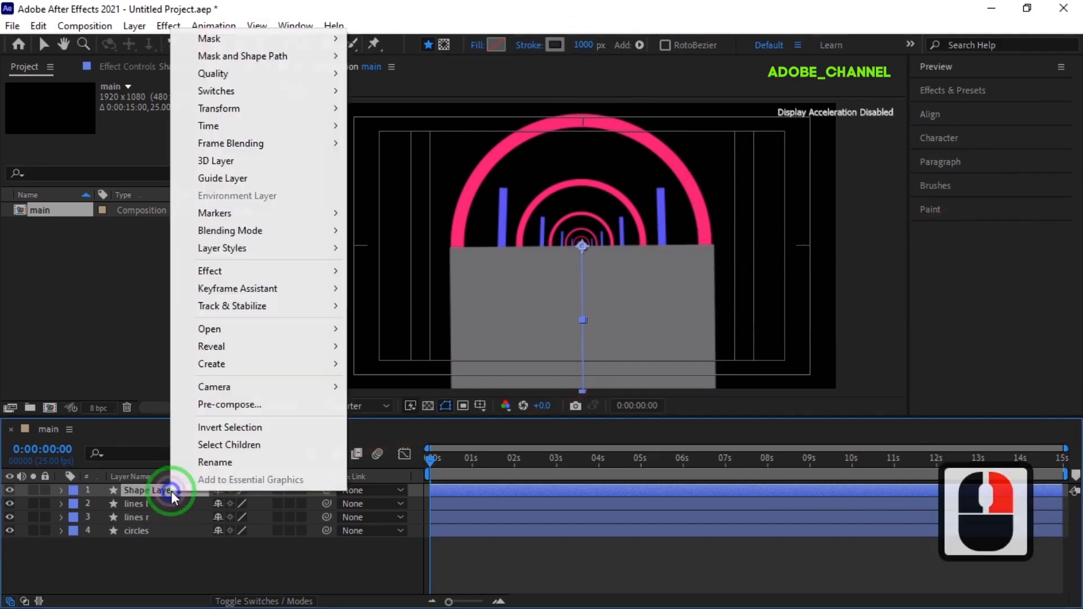
click(228, 465)
text(tri)
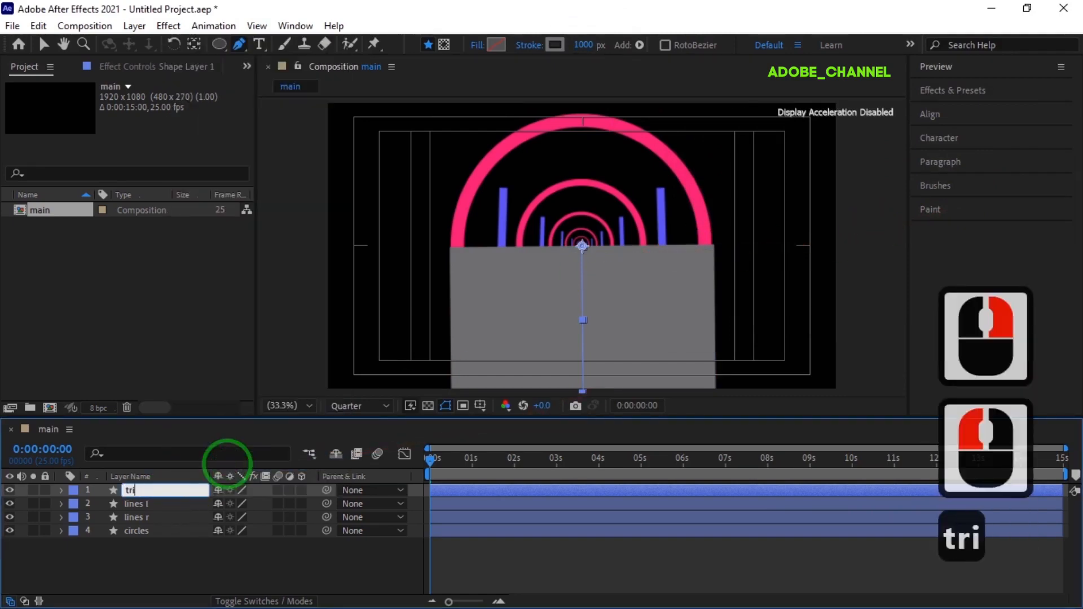
text(ang)
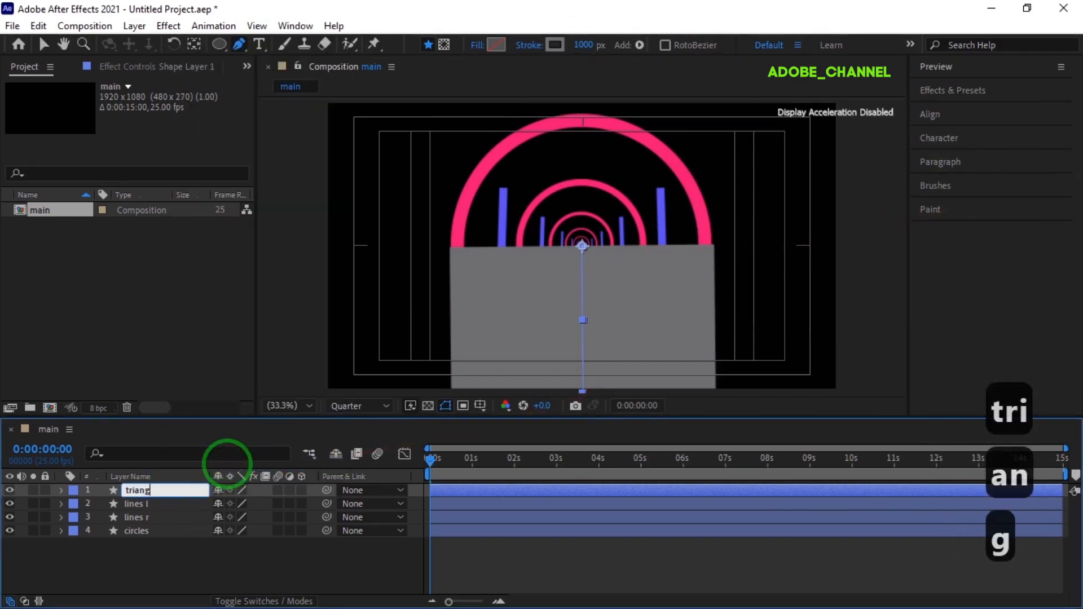
text(el)
key(Return)
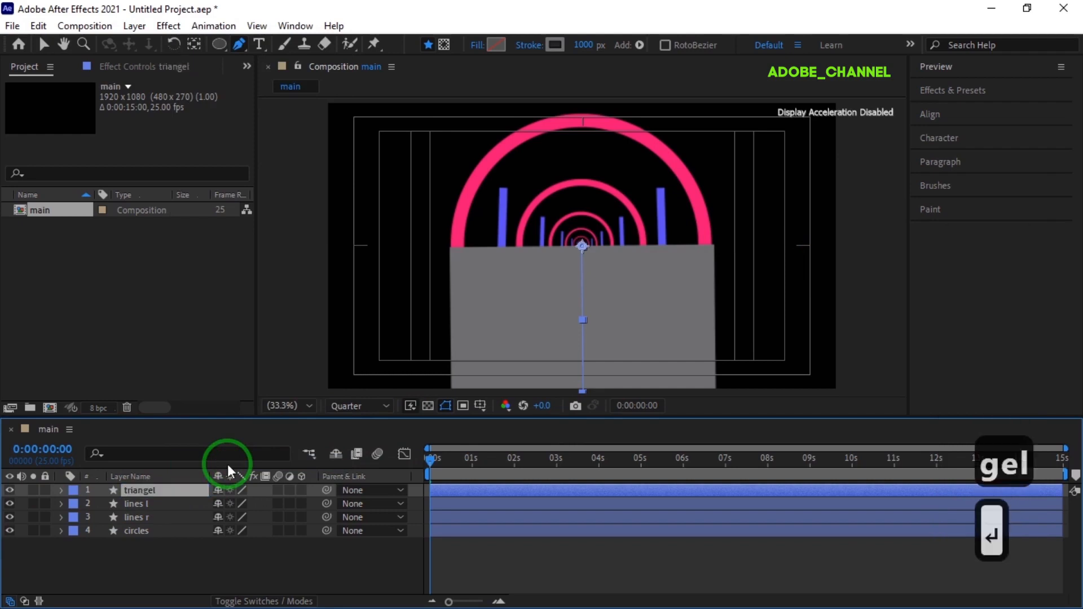
- Set the Taper Start Length of the "triangel" layer's stroke to 100% to shape it into a triangle
click(58, 489)
click(76, 505)
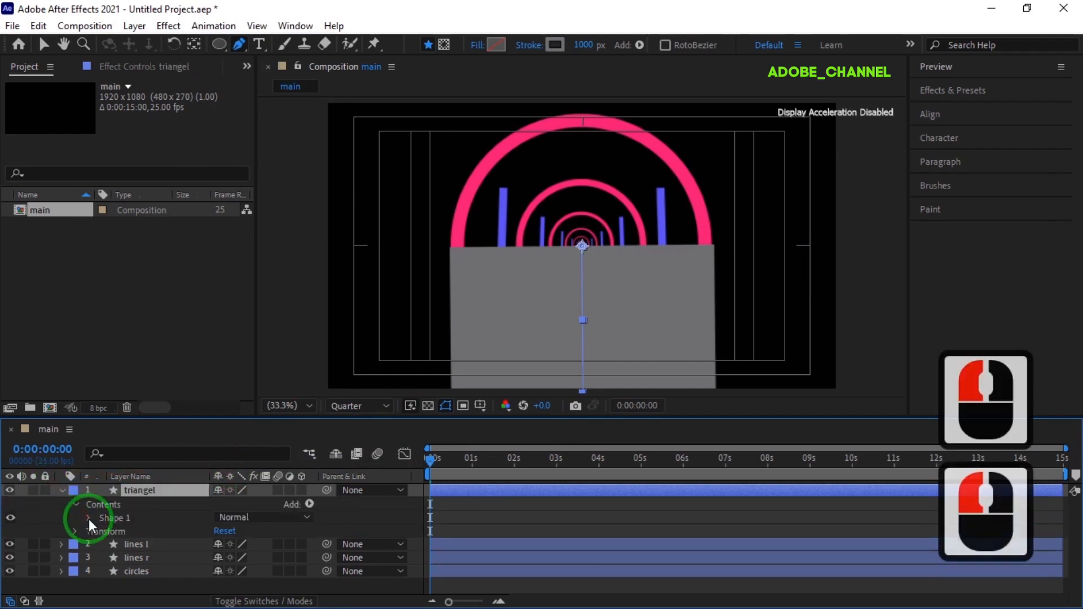
click(89, 518)
click(102, 545)
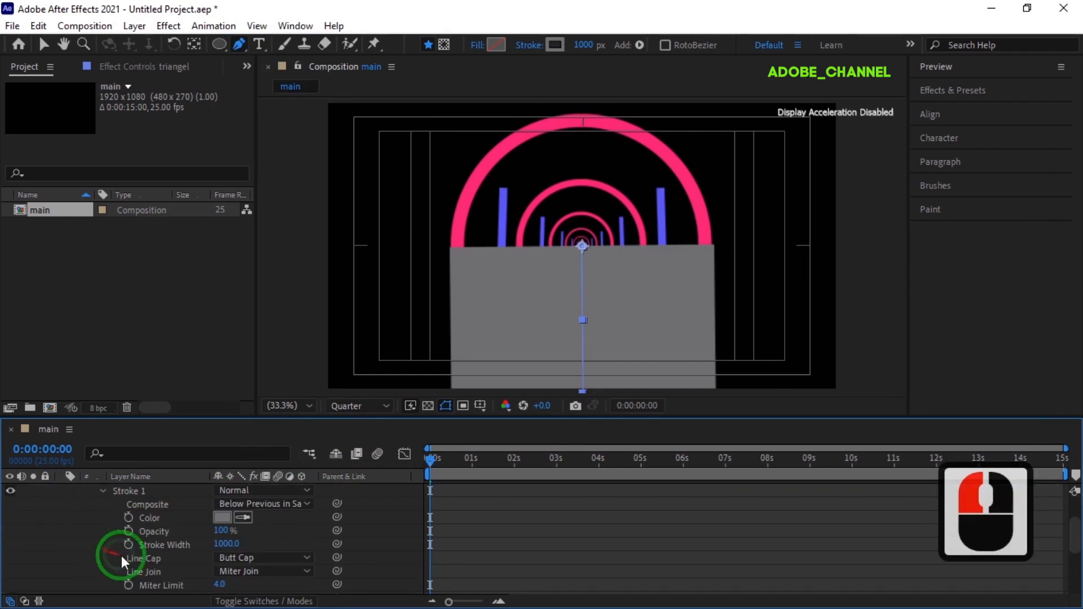
scroll(137, 559, down, 1)
click(115, 571)
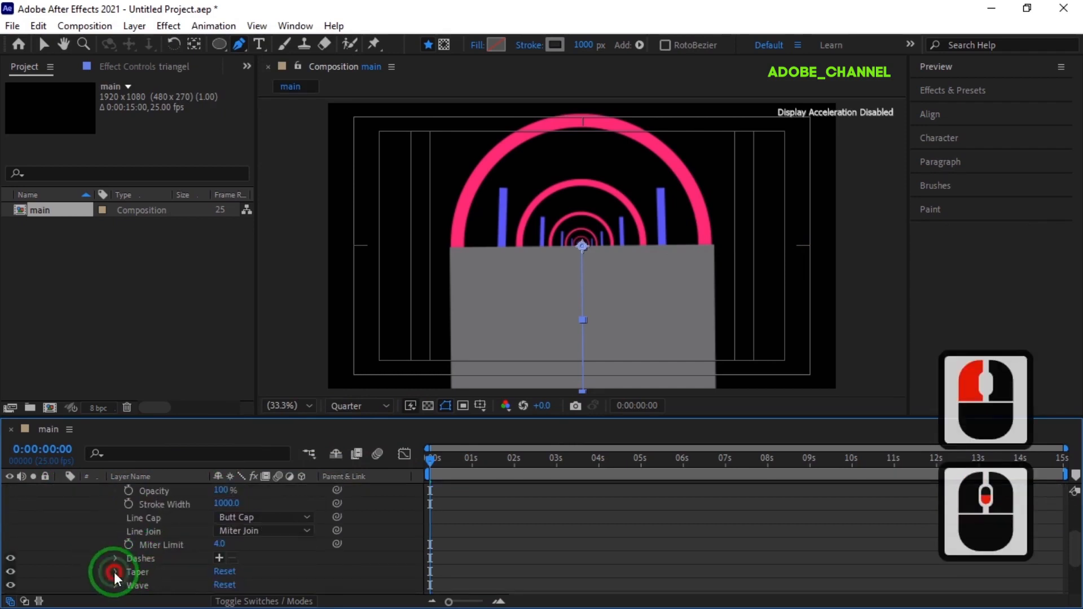
scroll(114, 572, down, 2)
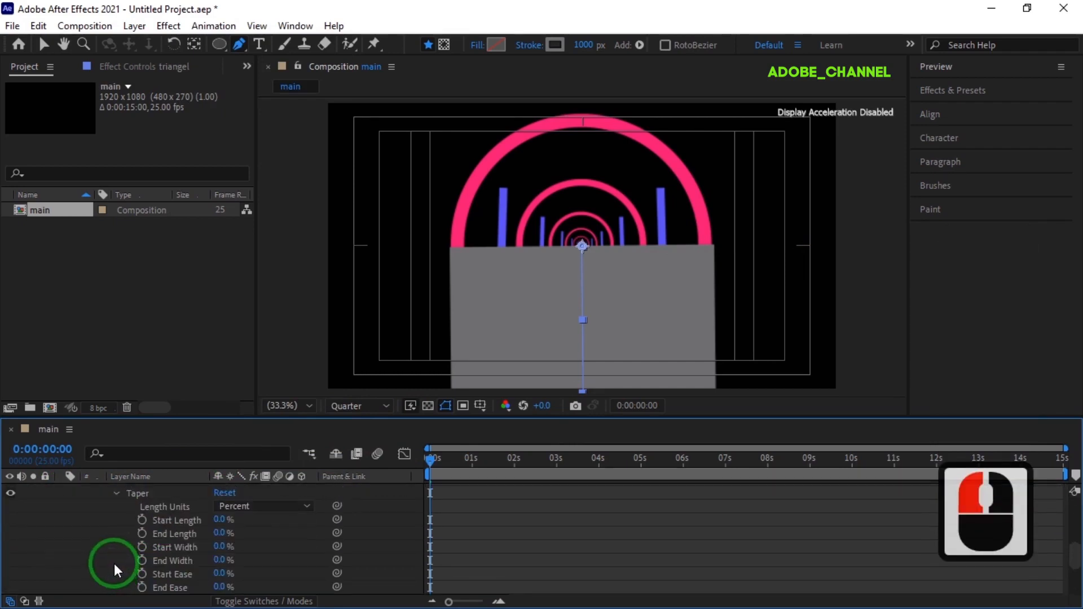
click(221, 520)
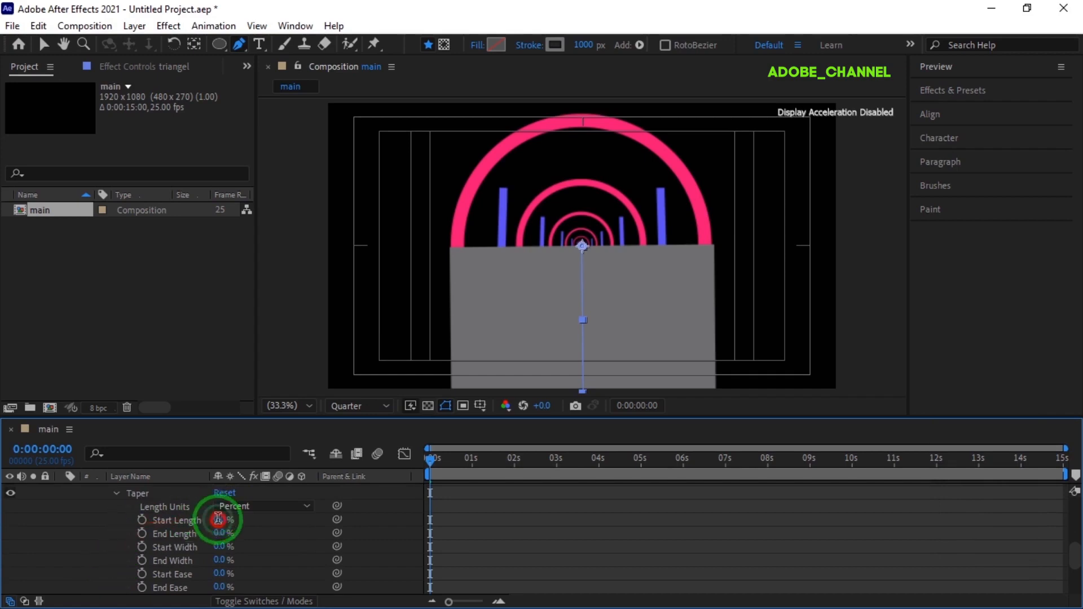
text(100)
key(Return)
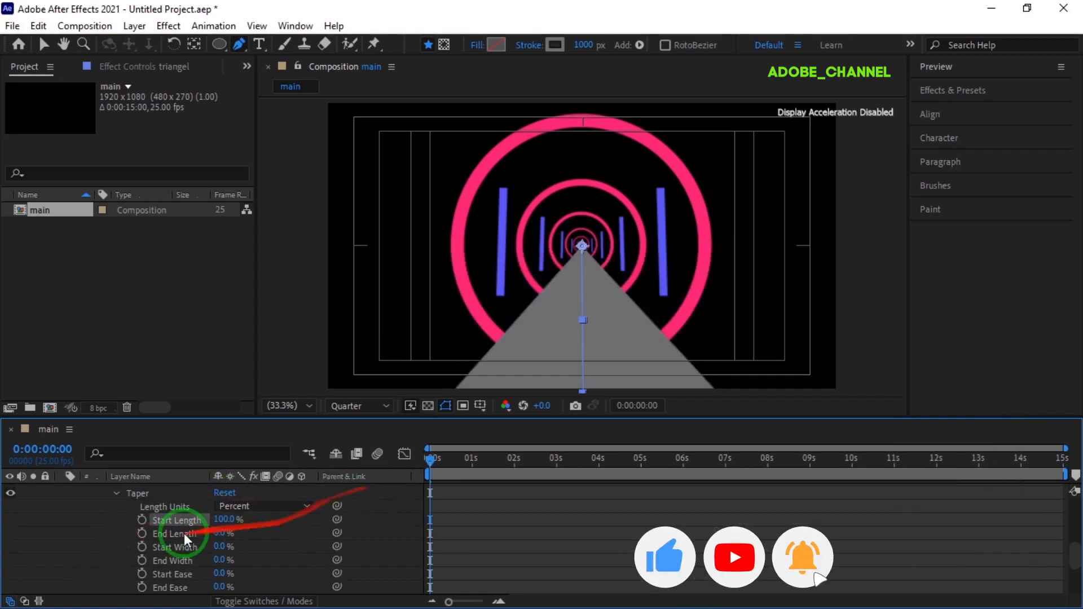
- Collapse the expanded stroke, shape and contents properties of the "triangel" layer
scroll(99, 507, up, 4)
click(95, 506)
scroll(95, 504, up, 1)
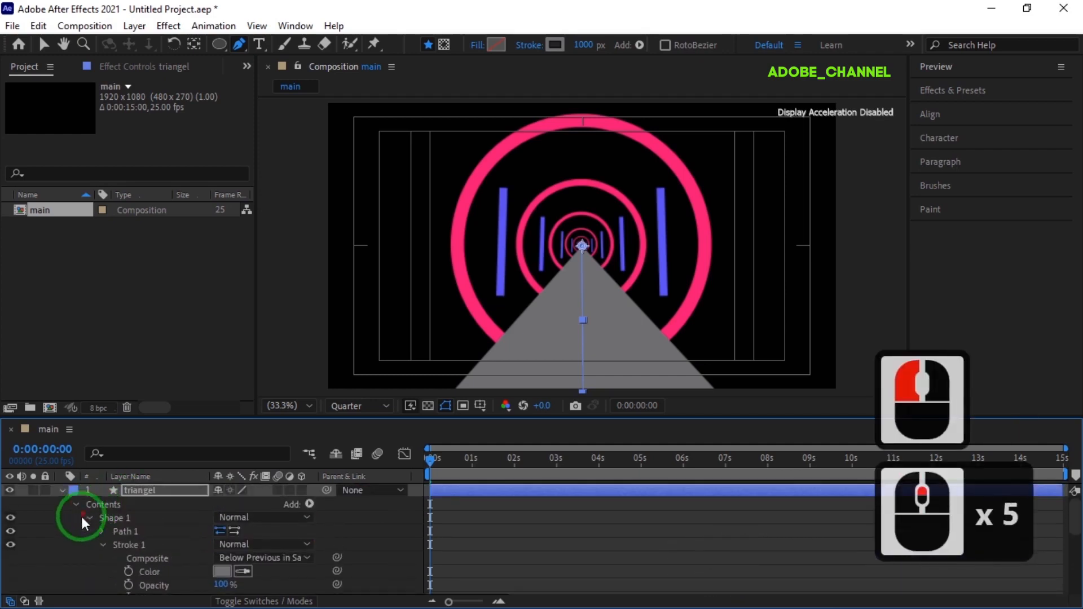
click(100, 542)
click(82, 508)
click(79, 504)
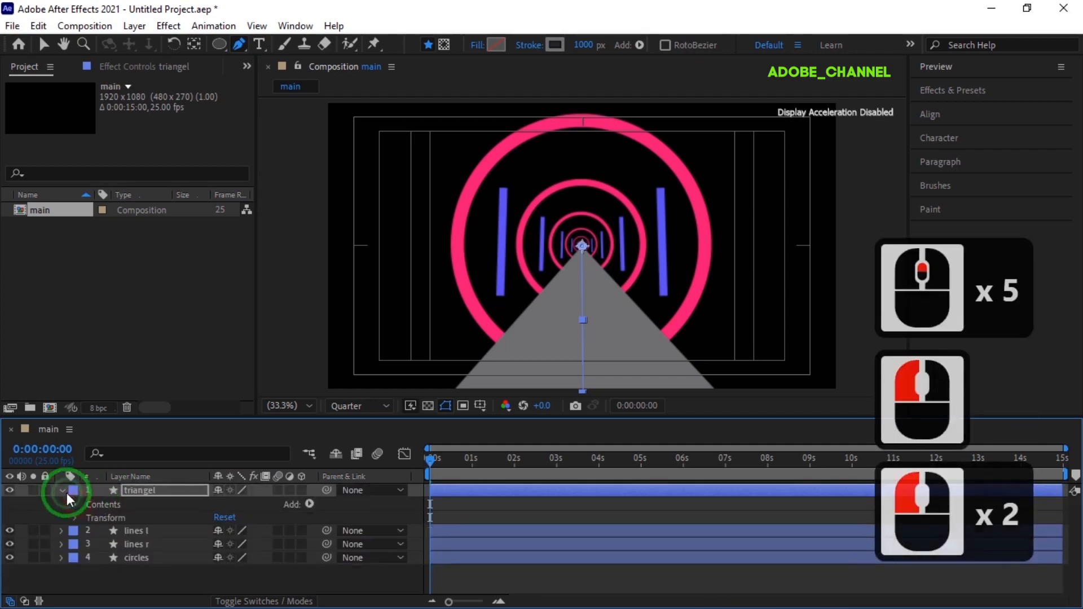
click(62, 490)
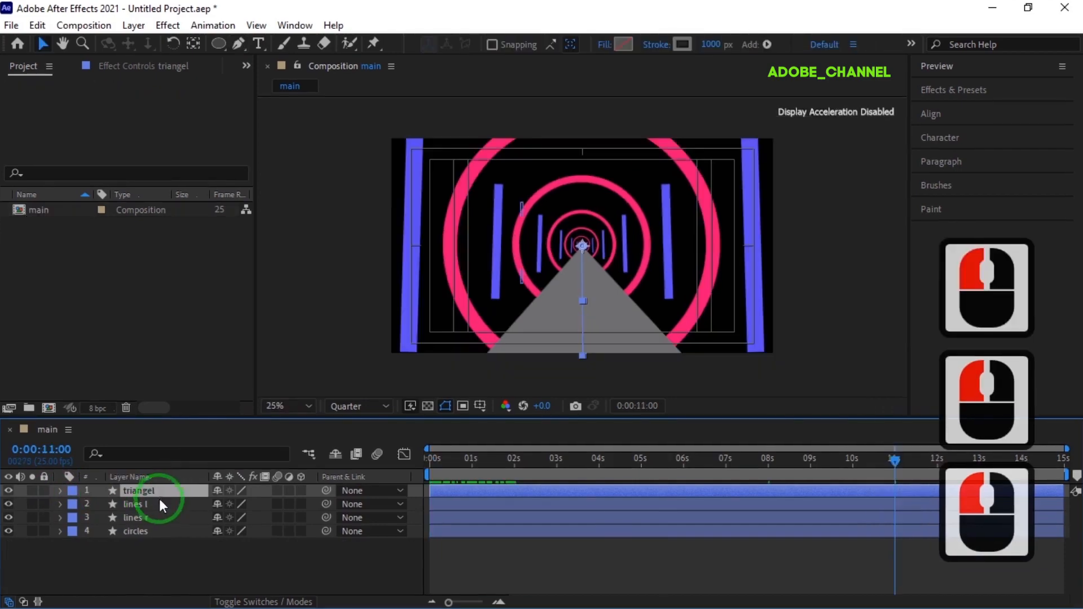
- Create a text layer at the composition's centre with the text "infinite"
double_click(260, 43)
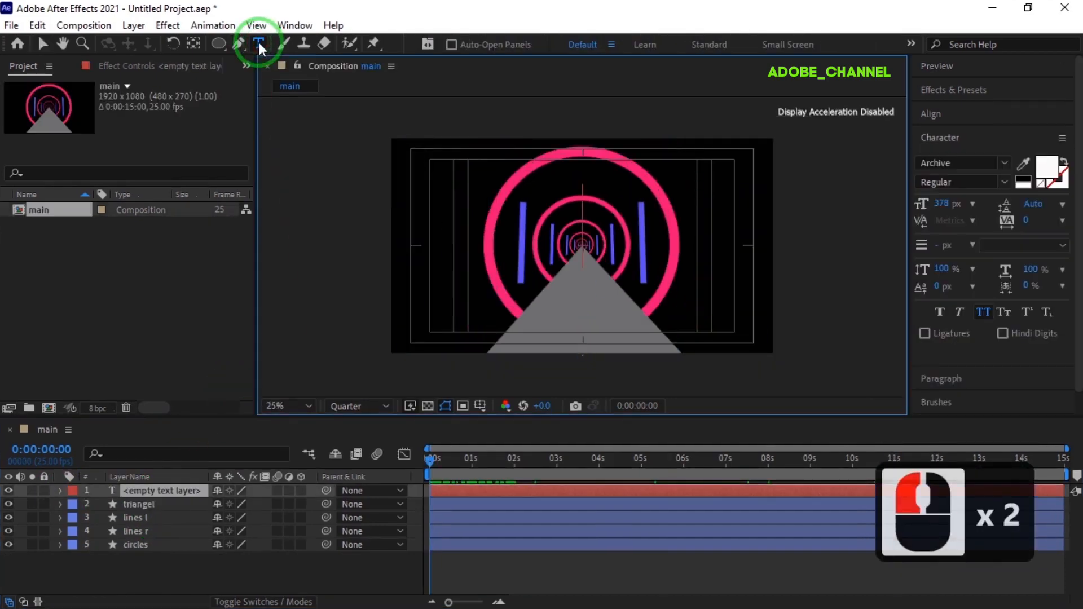
text(i)
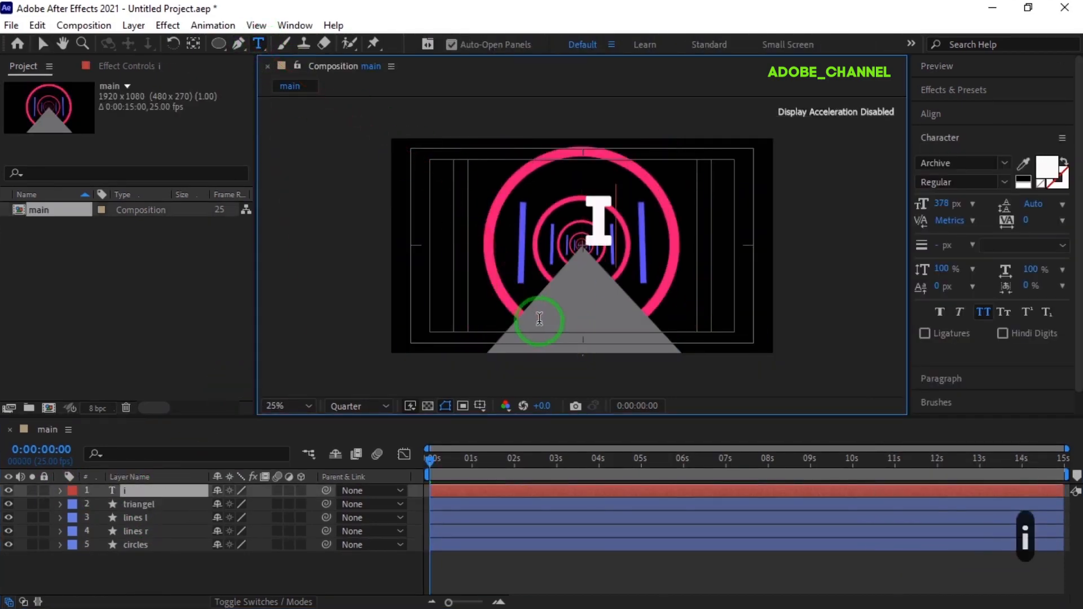
text(nfini)
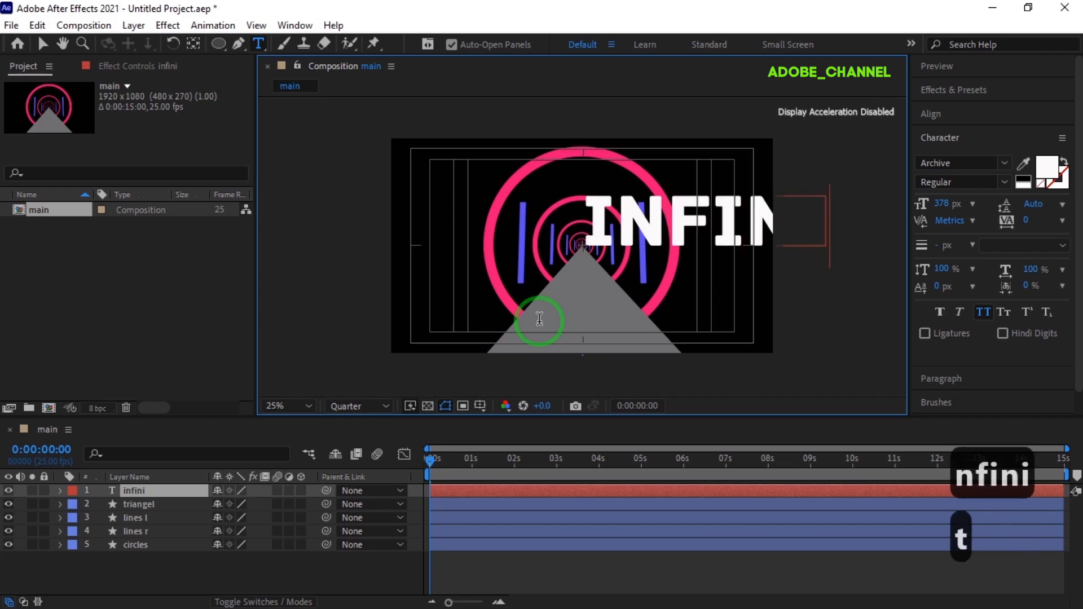
text(te)
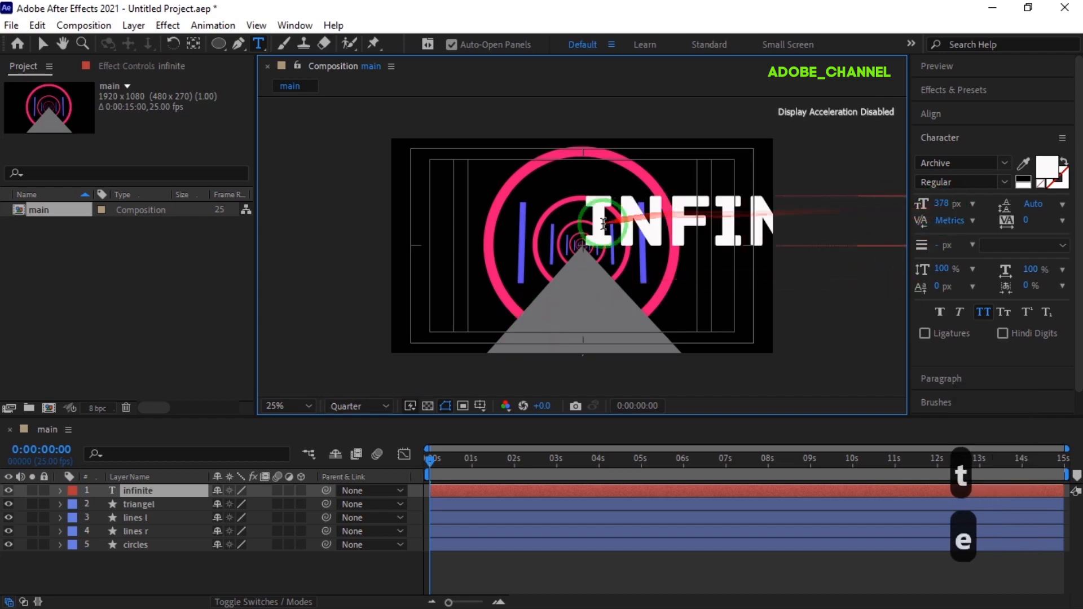
- Set the "infinite" text's font size to 187 px and centre the text across the base of the grey triangle
double_click(943, 208)
drag(944, 208, 808, 240)
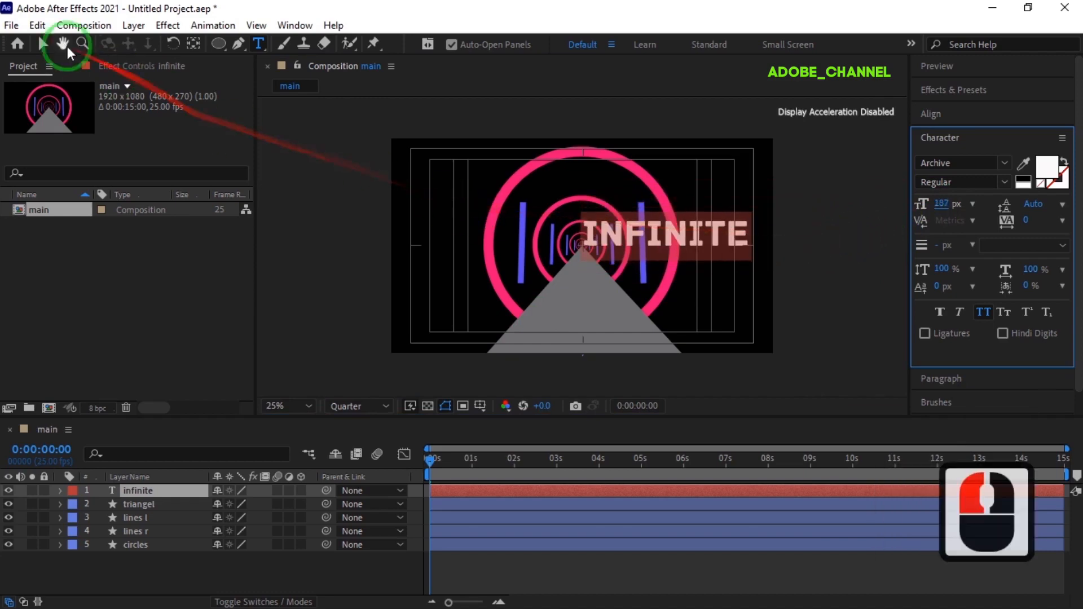
click(42, 44)
click(655, 250)
drag(656, 250, 576, 353)
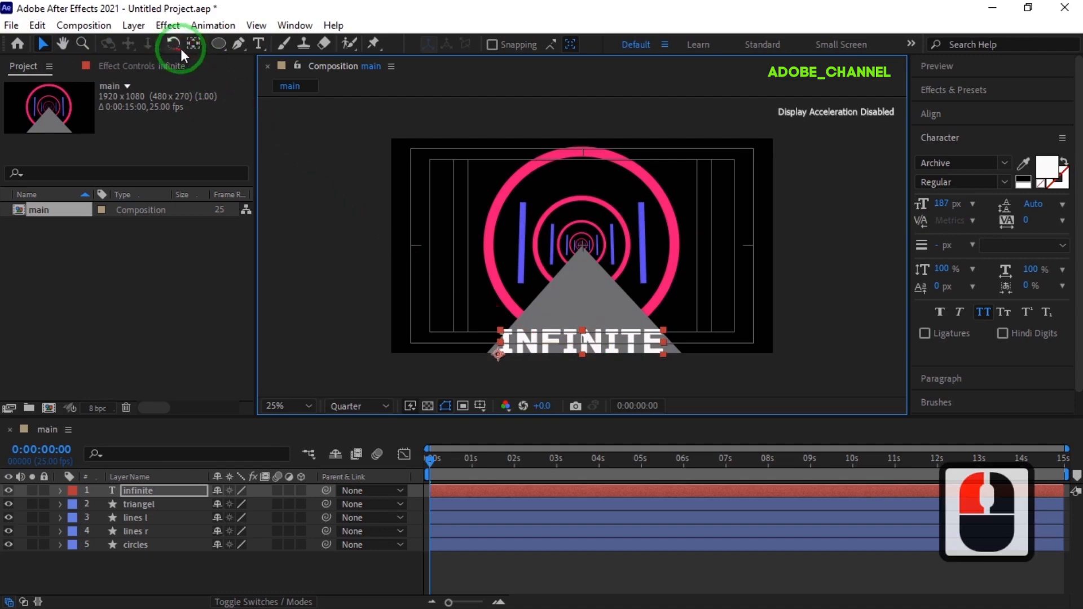
- Place the "infinite" text's anchor point at its centre and reveal the layer's Position and Scale properties
click(193, 44)
drag(497, 355, 644, 392)
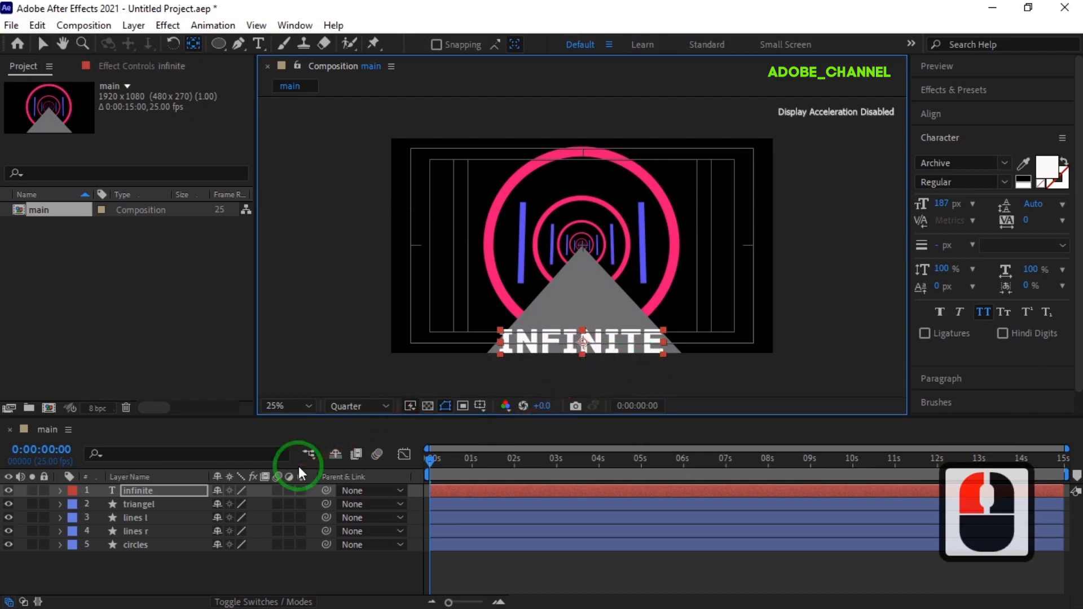
key(s)
key(shift+p)
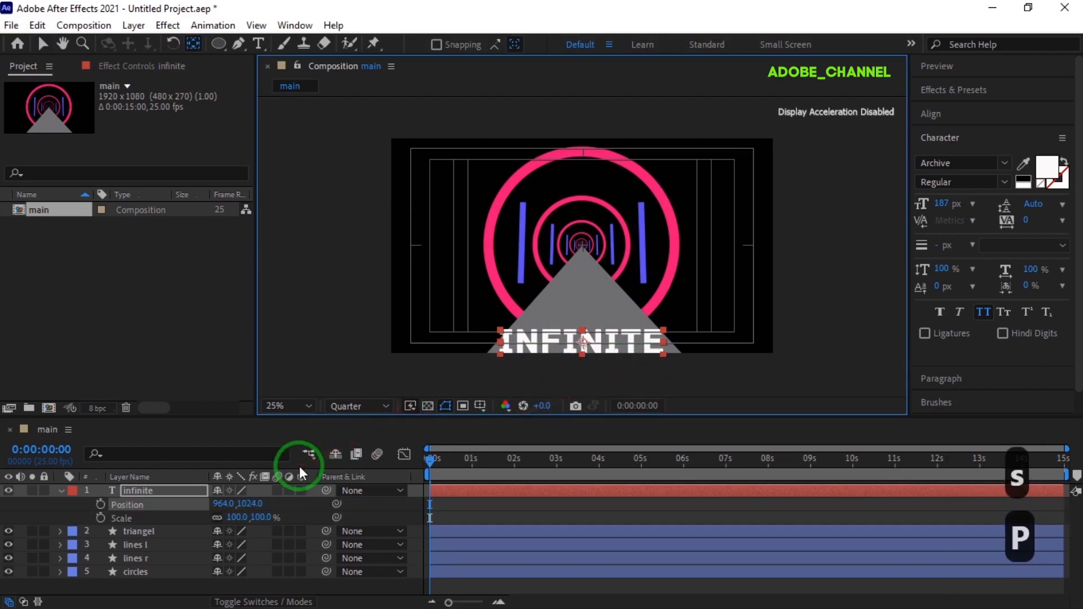
- At 0:00:08:00, move the "infinite" text straight down below the frame, to about 968, 1176
click(45, 450)
text(8)
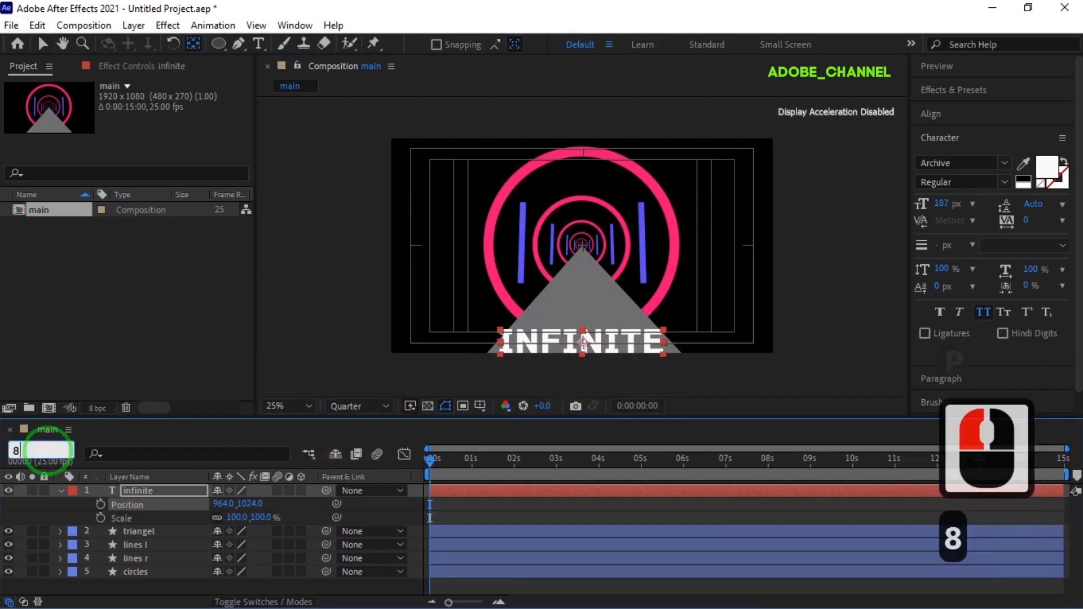
text(00)
key(Return)
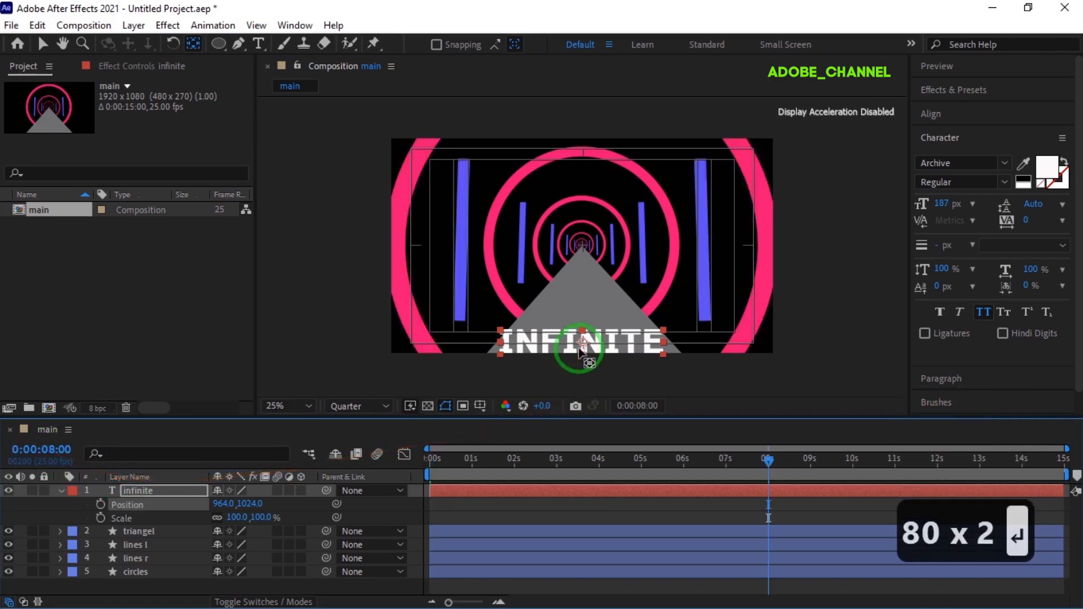
click(43, 43)
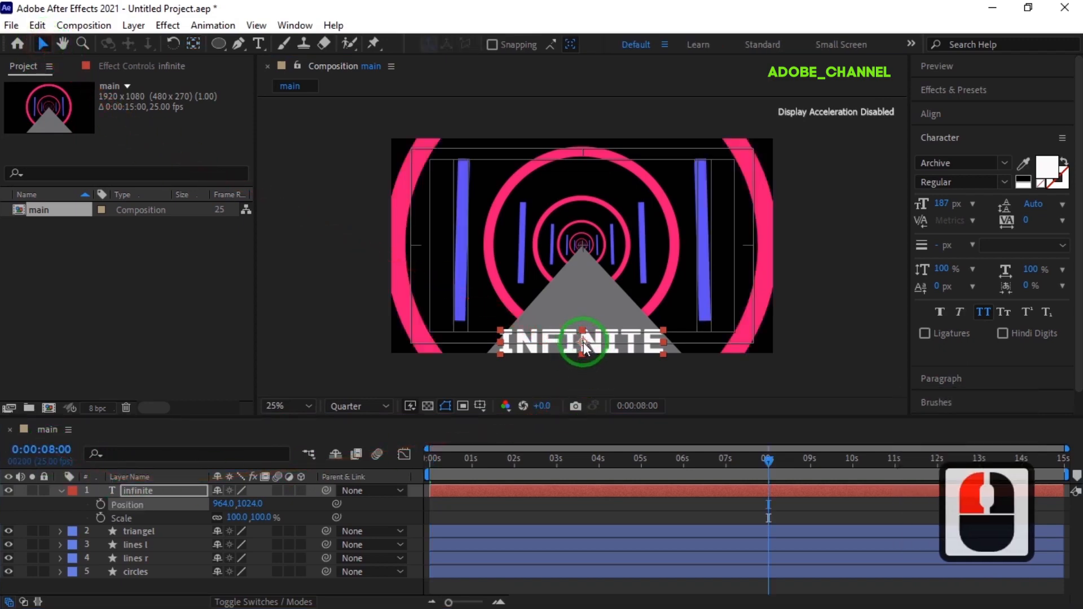
drag(583, 343, 584, 378)
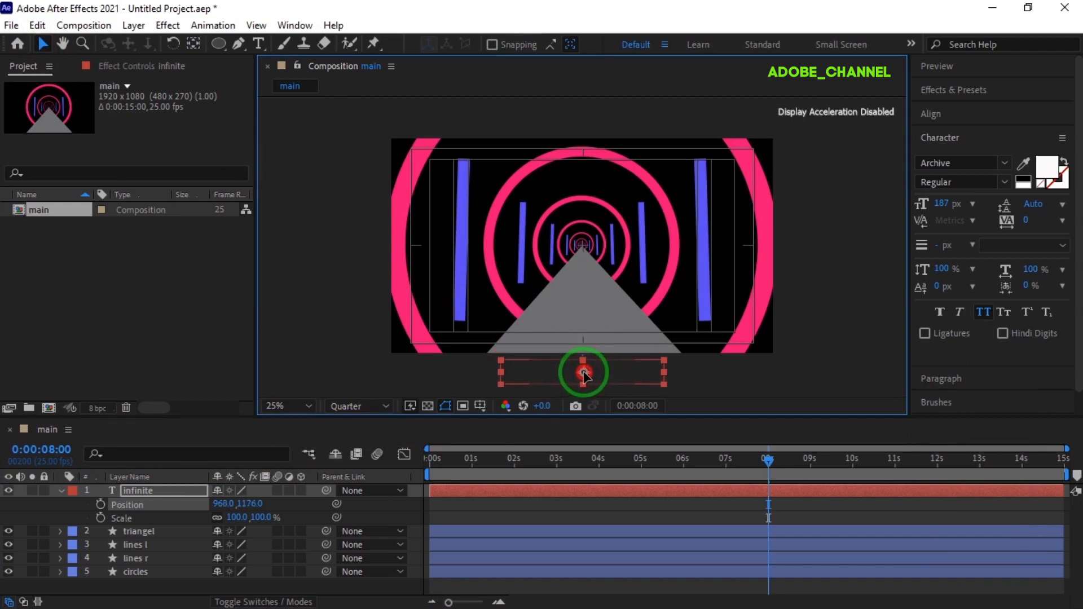
- Add a Position keyframe to the "infinite" layer at 8 seconds, then set its Scale to 116% and keyframe it there
click(785, 498)
click(100, 504)
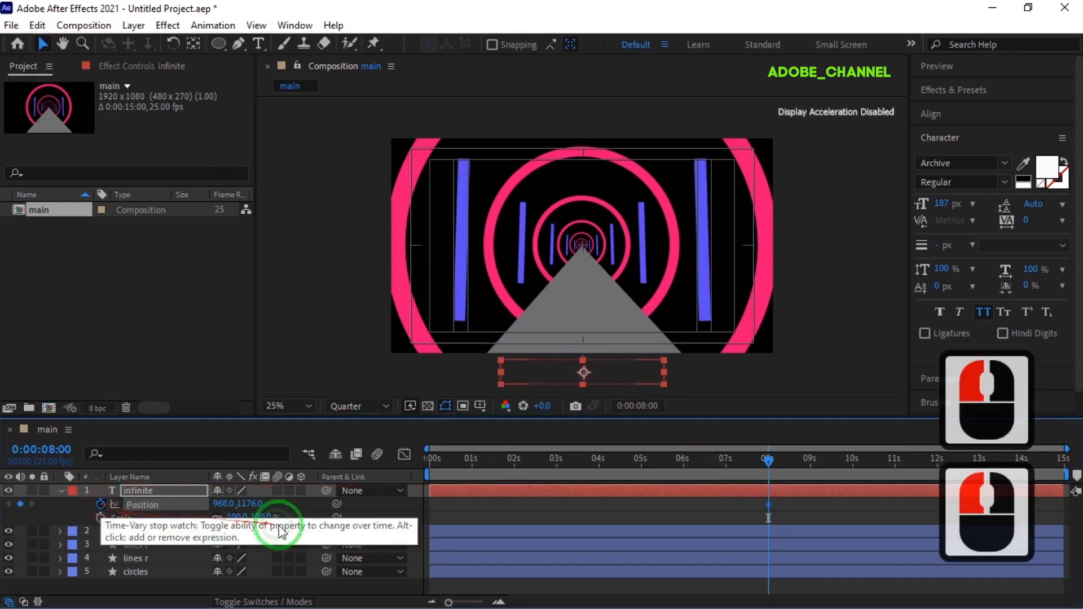
drag(260, 517, 266, 518)
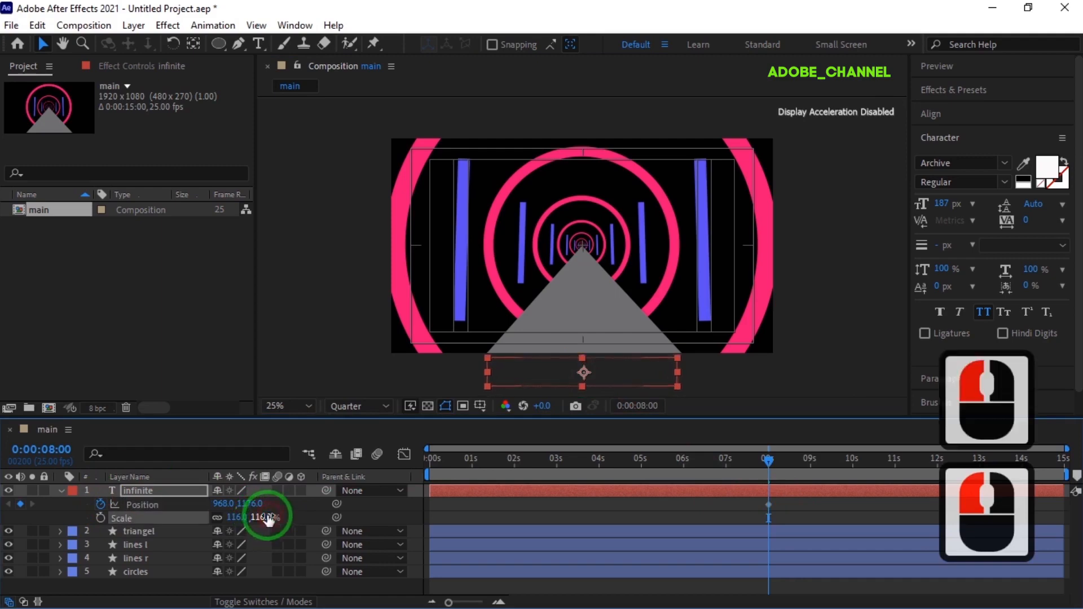
click(101, 517)
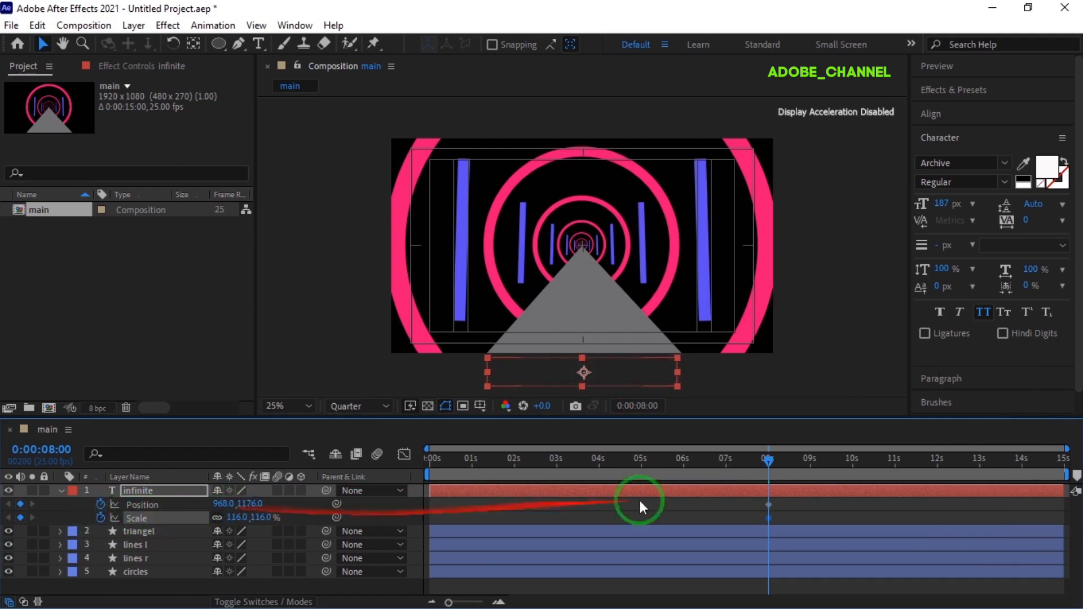
- At 0:00:00:00, keyframe the "infinite" layer's Position at about 968, 524 and its Scale at 0%
drag(769, 460, 320, 471)
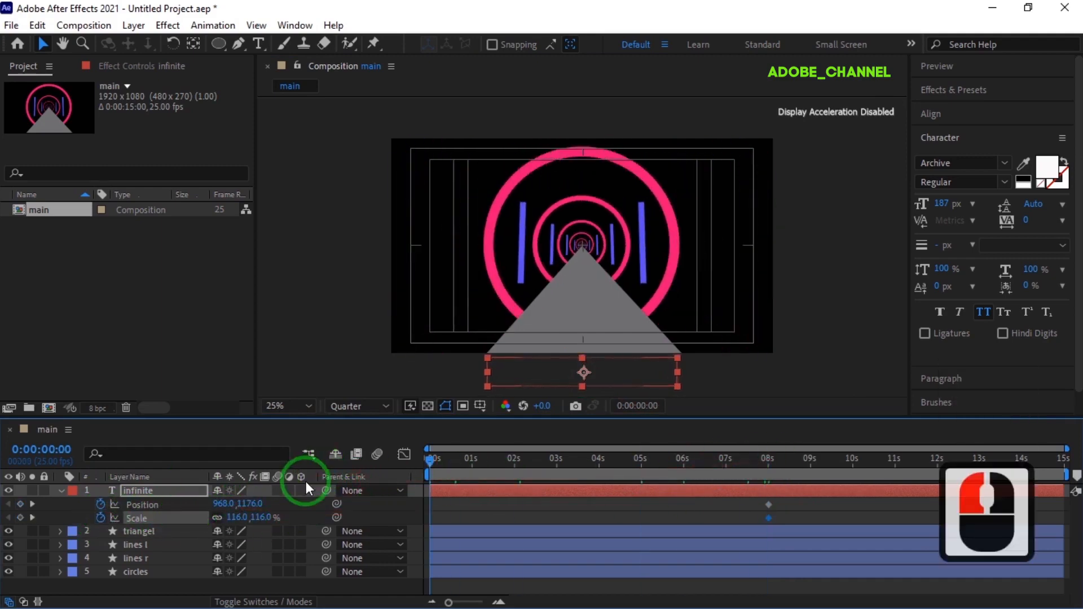
drag(249, 505, 24, 505)
drag(249, 504, 23, 504)
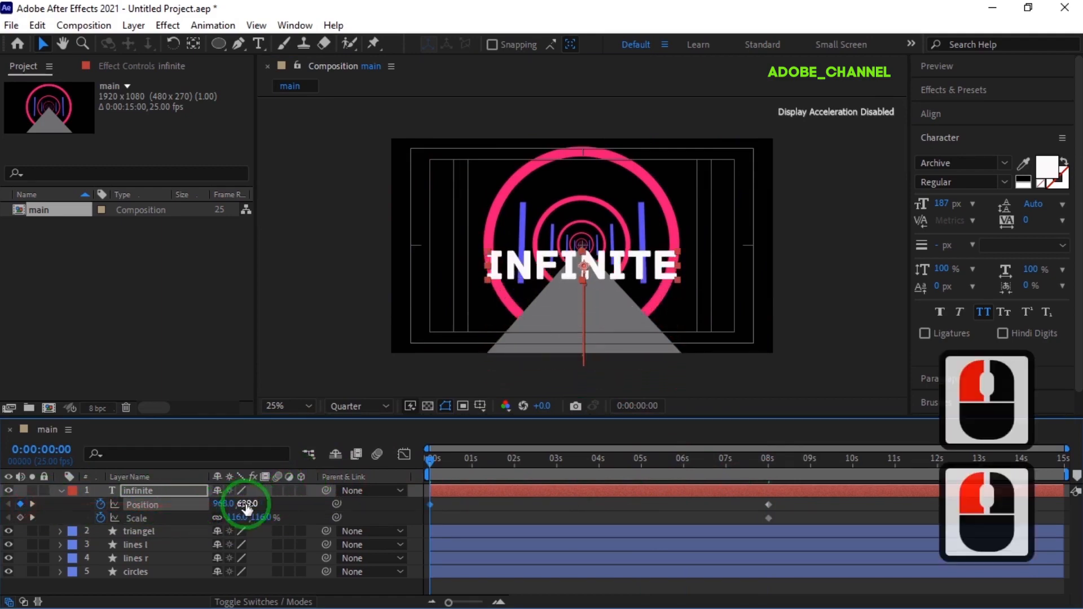
drag(242, 503, 157, 502)
click(260, 517)
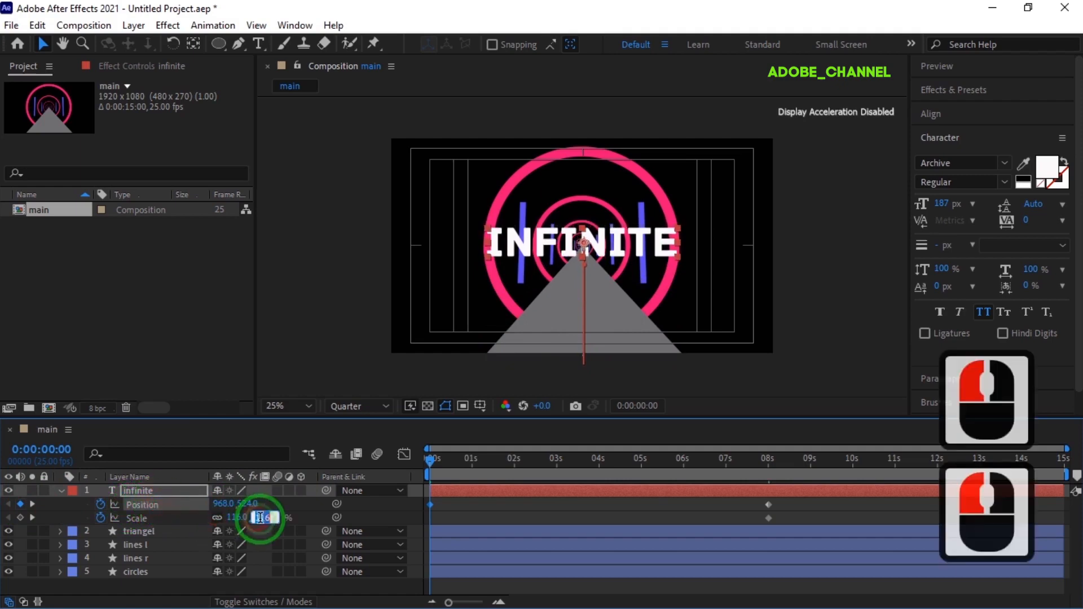
text(0)
key(Return)
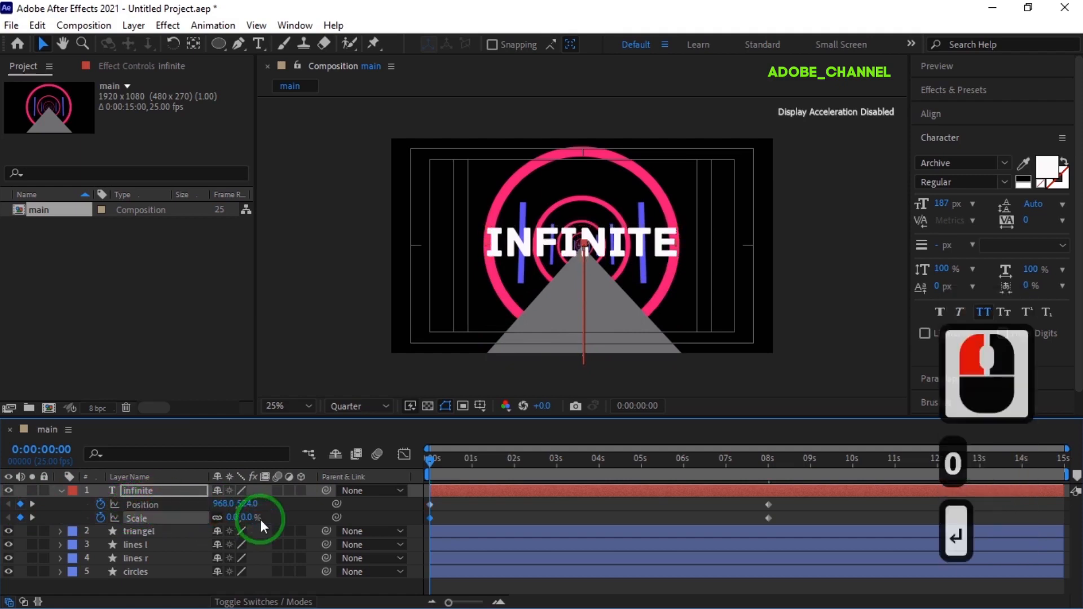
- Apply Easy Ease to the "infinite" layer's Position and Scale keyframes at the start of the timeline
drag(431, 462, 739, 512)
drag(510, 516, 408, 523)
click(410, 512)
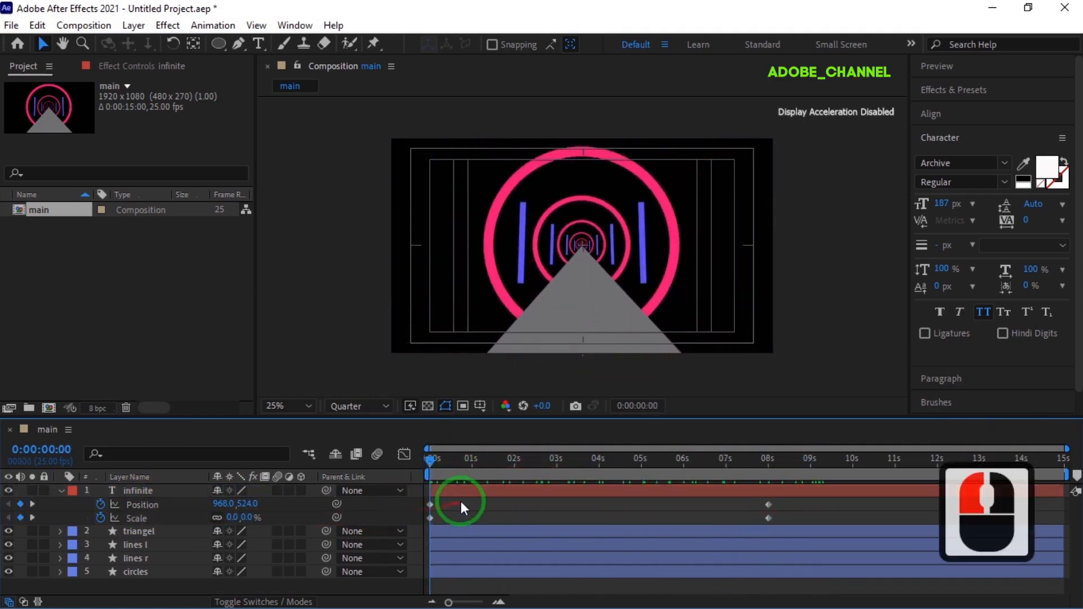
drag(465, 501, 421, 528)
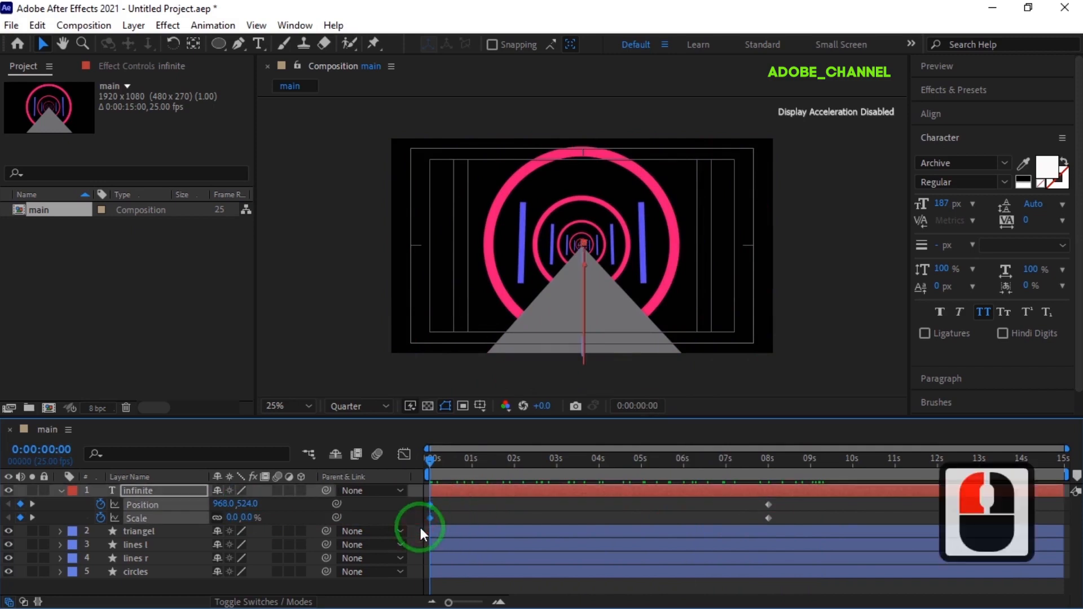
key(F9)
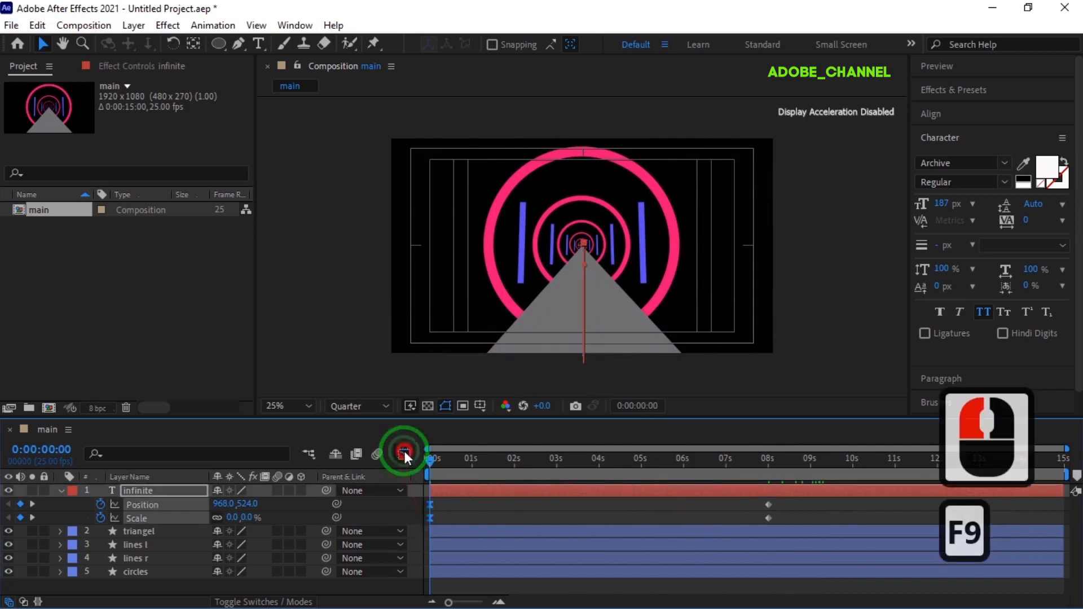
- In the speed graph, shorten the incoming handles of the 8-second Scale and Position keyframes, with the Scale influence at 0.01%
click(404, 454)
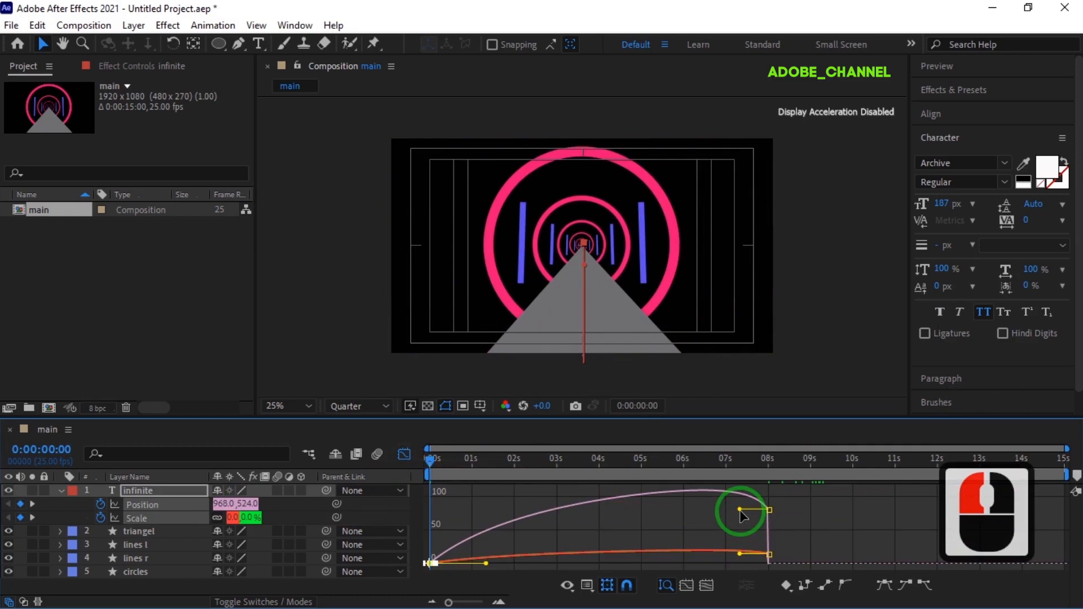
click(736, 556)
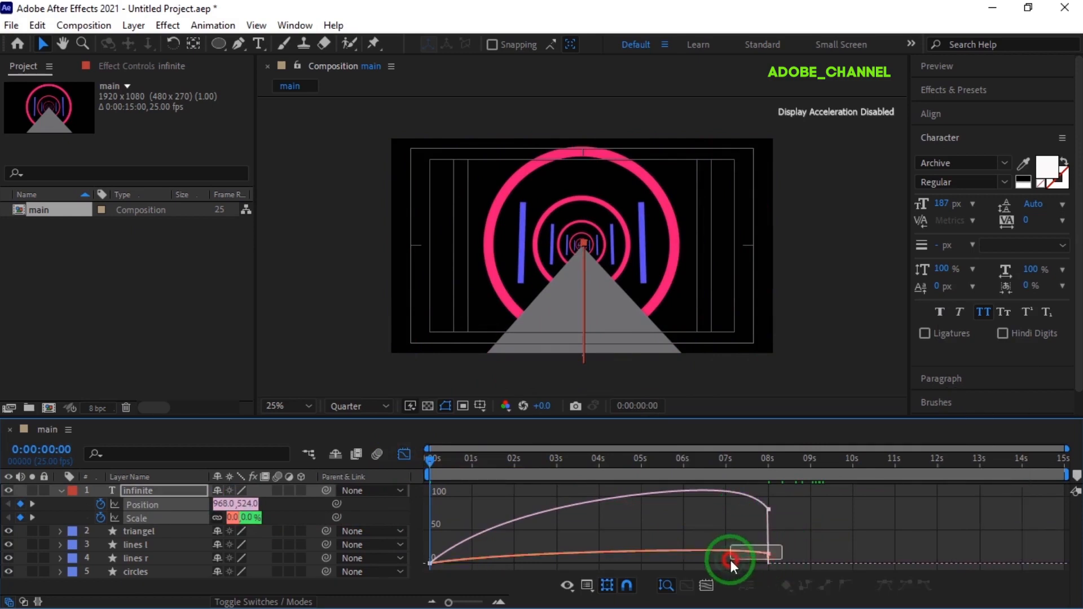
drag(759, 558, 769, 559)
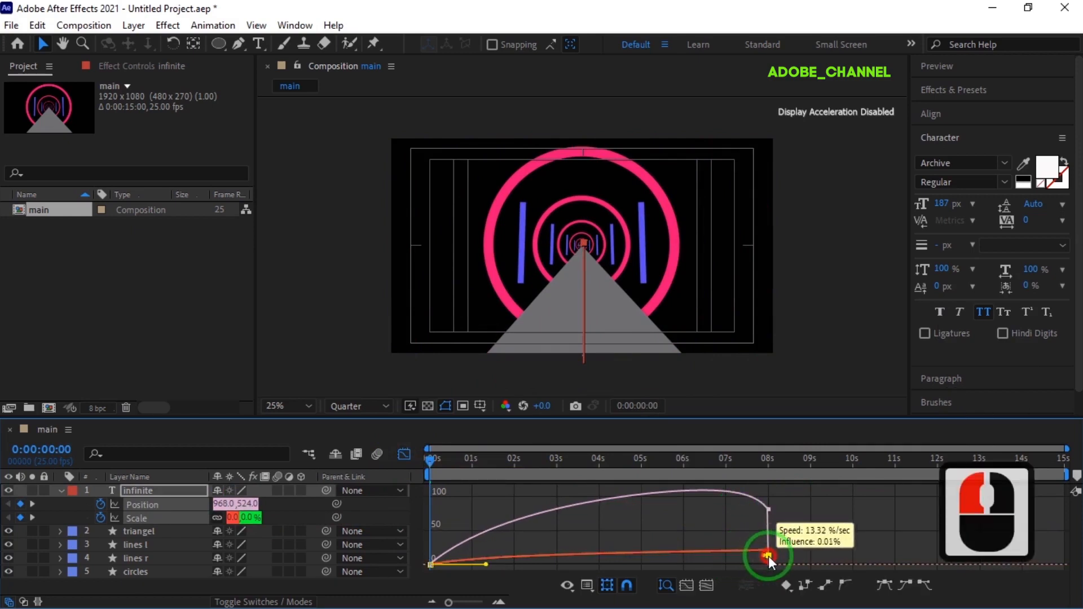
click(774, 532)
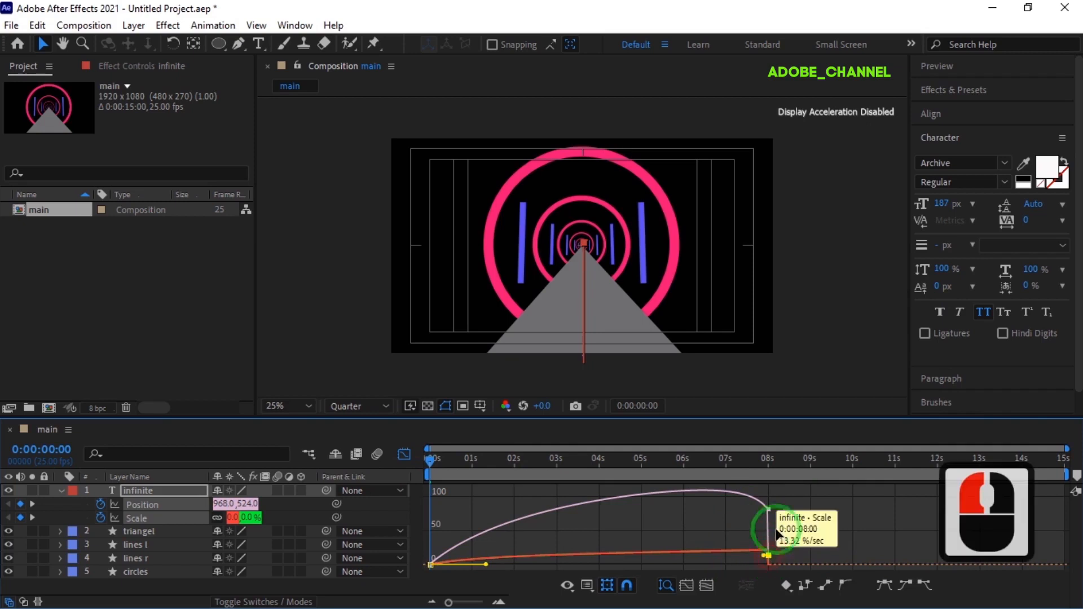
click(747, 510)
drag(746, 510, 770, 492)
mouse_move(771, 518)
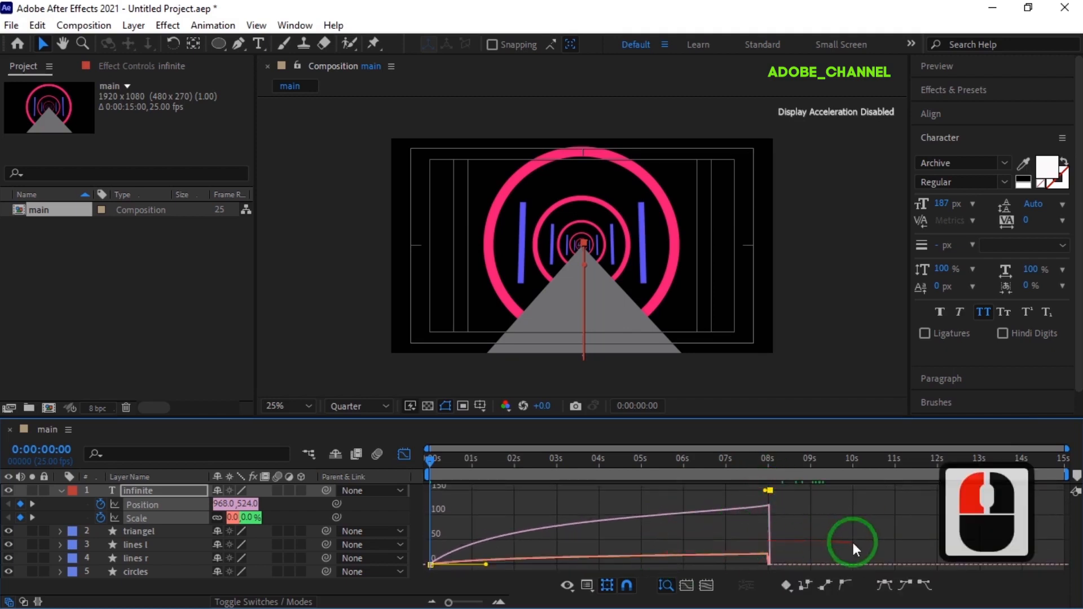
click(403, 455)
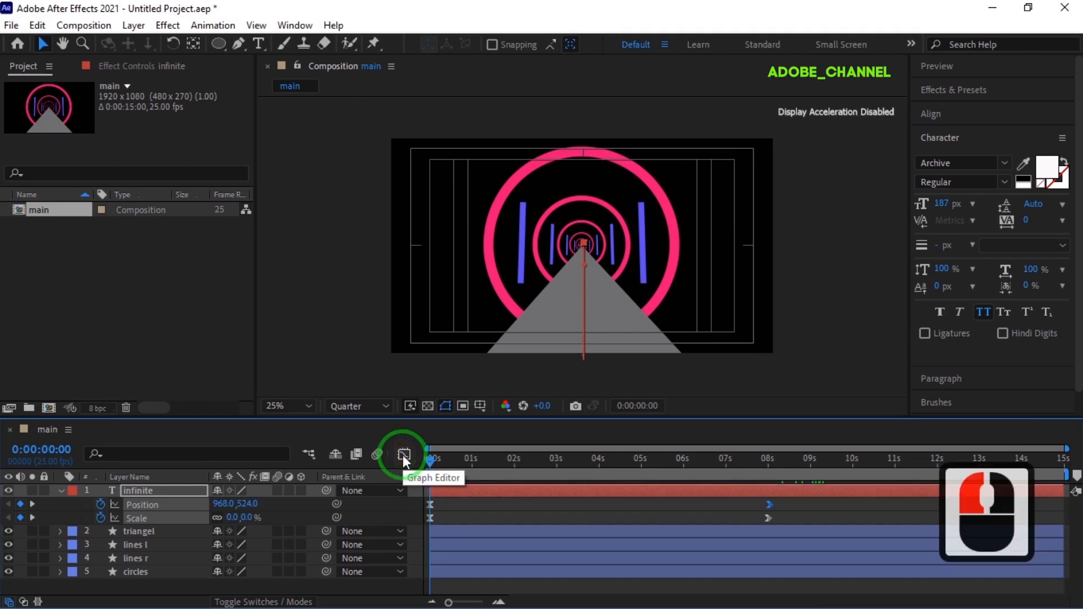
- Scrub through the "infinite" text's animation and collapse the layer's properties
drag(431, 458, 432, 490)
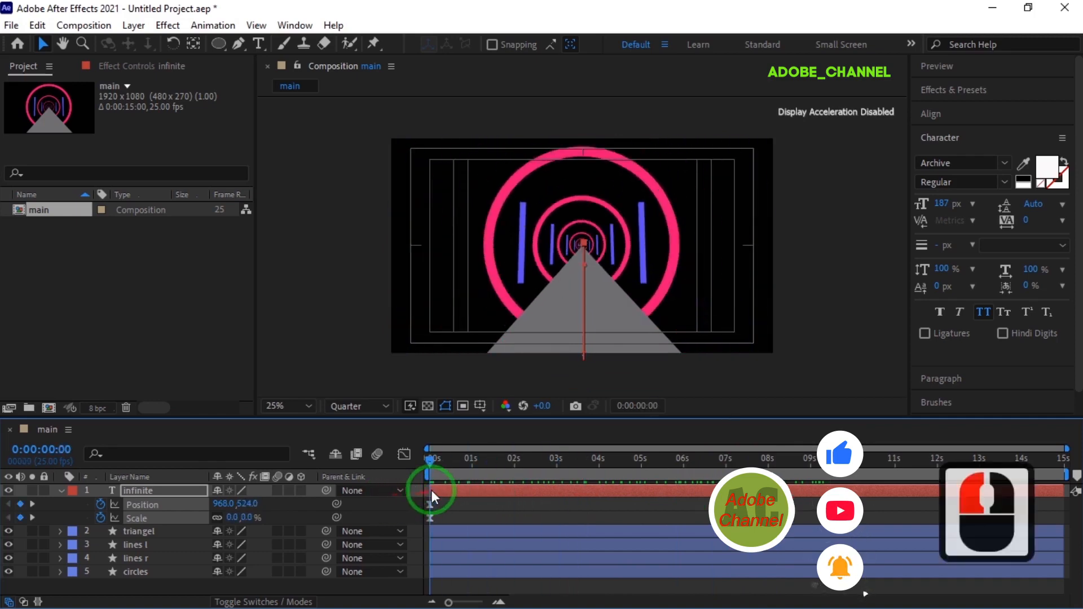
click(60, 491)
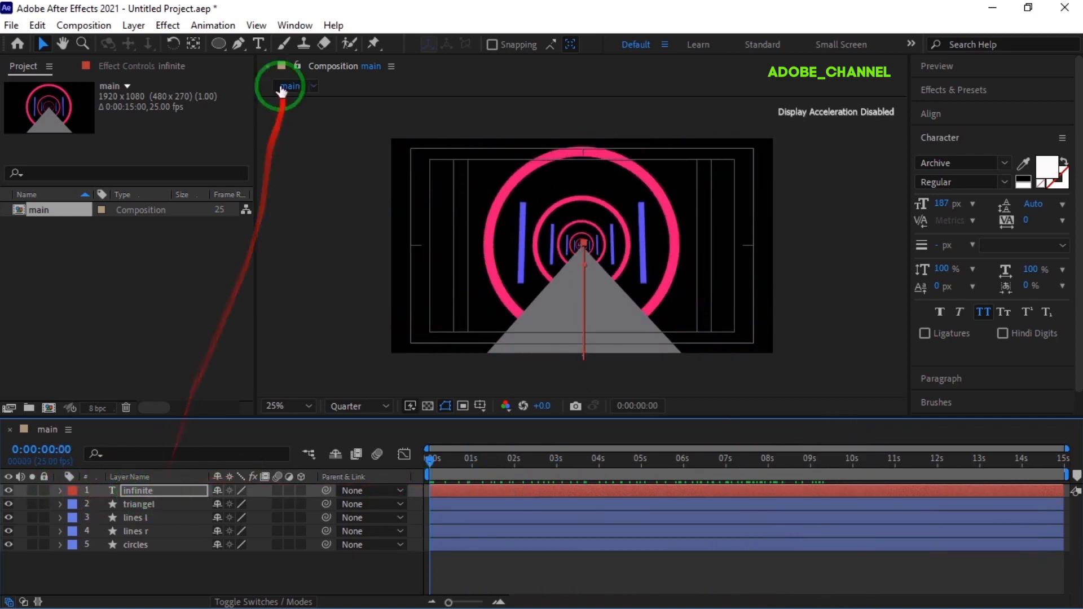
- Create a new text layer reading "loop" in the lower part of the composition
click(259, 44)
click(480, 299)
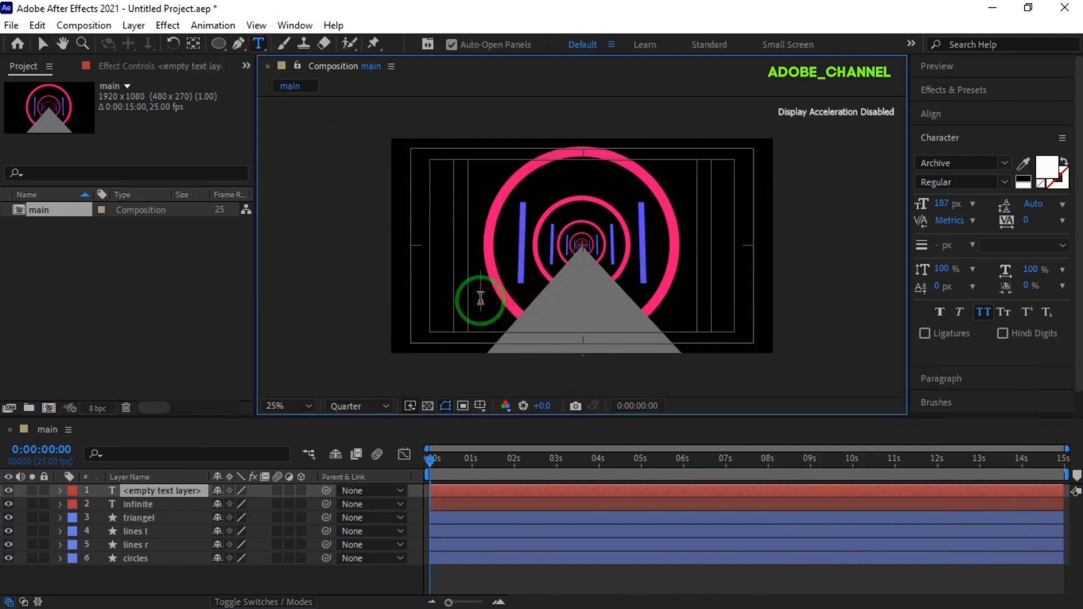
text(loop)
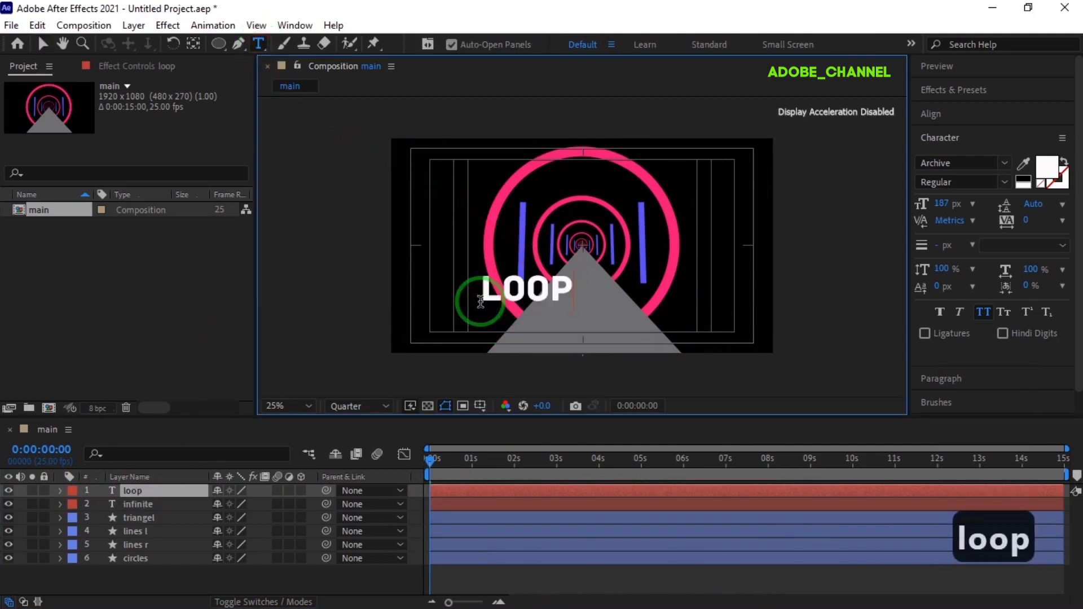
- Centre the "loop" text over the base of the triangle and place its anchor point at the text's centre
click(44, 45)
drag(536, 292, 583, 337)
click(193, 44)
click(534, 345)
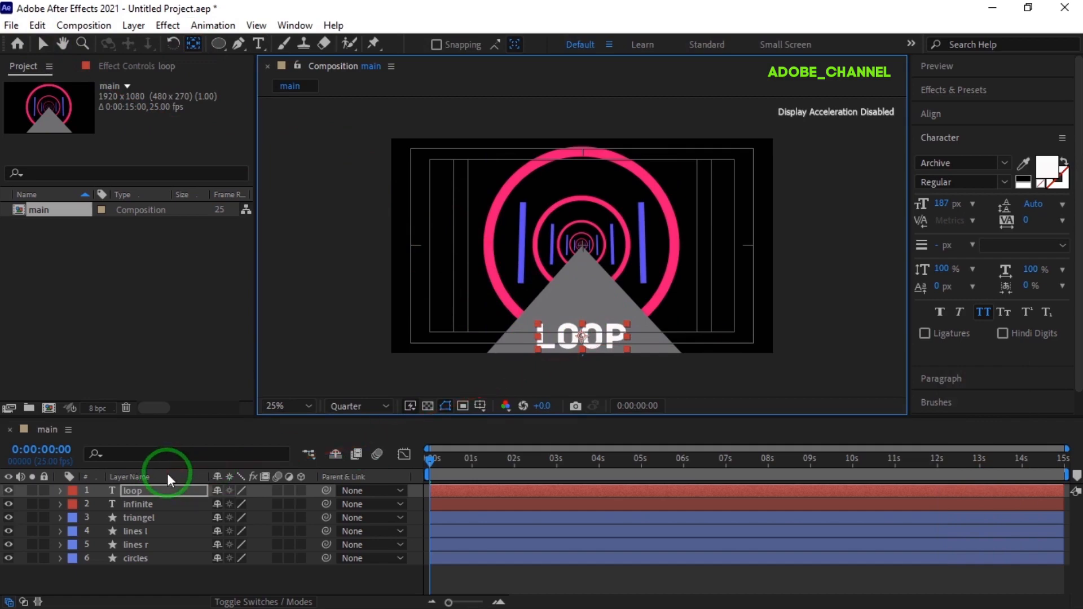
- At 0:00:11:00, keyframe the "loop" layer's Position at 956, 1200 below the frame and its Scale at 156%
key(s)
key(shift+p)
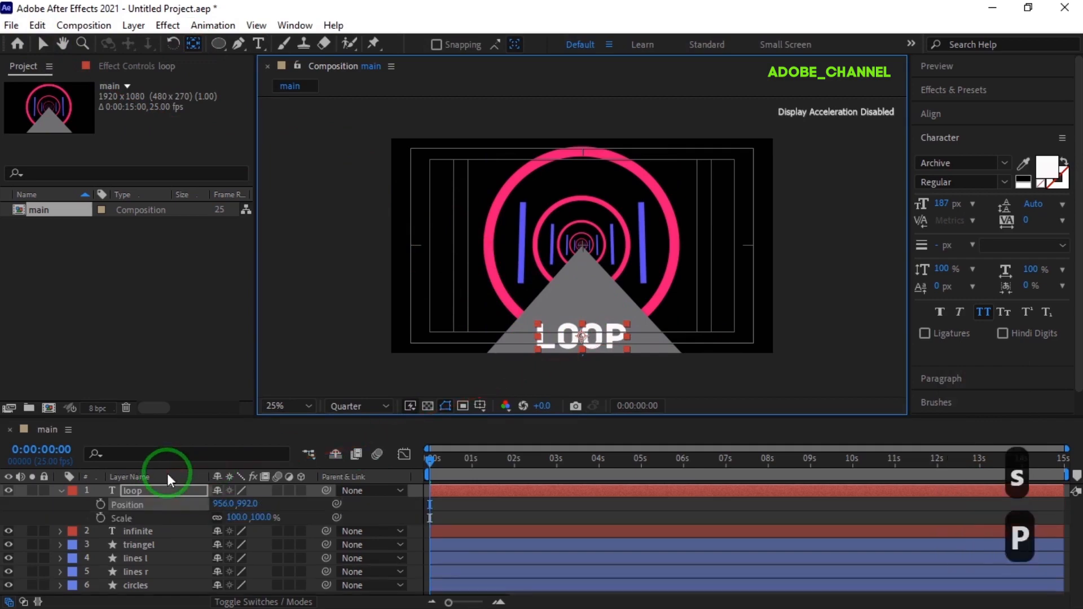
click(52, 451)
text(11)
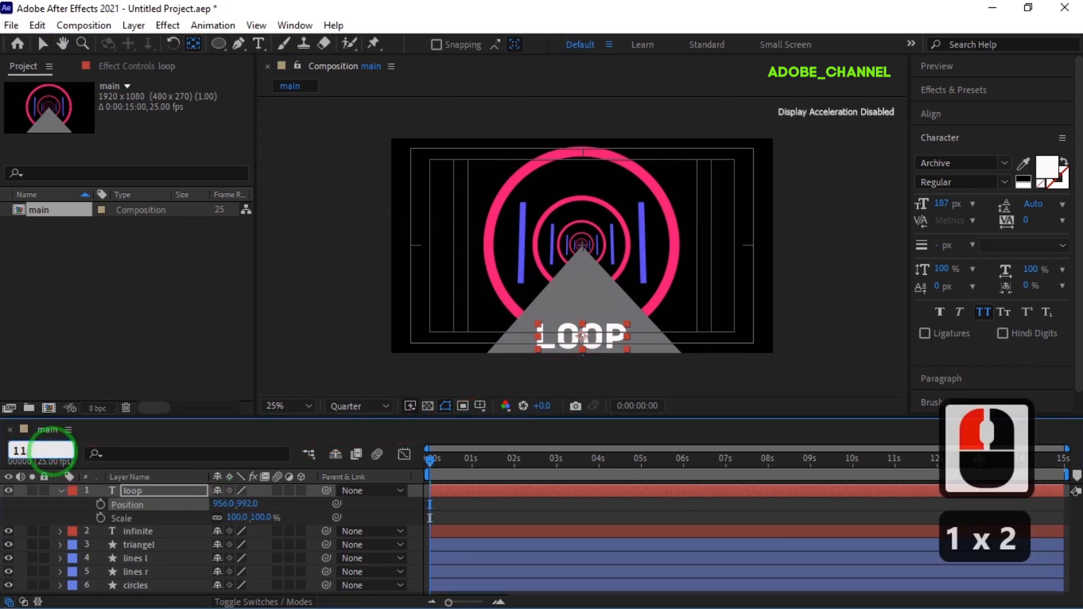
text(00)
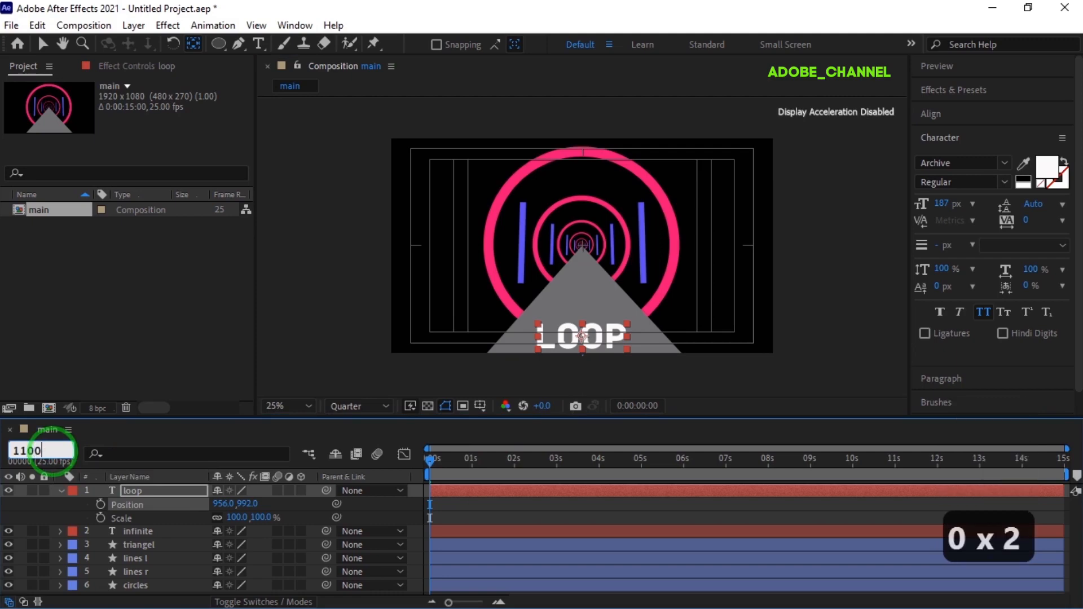
key(Return)
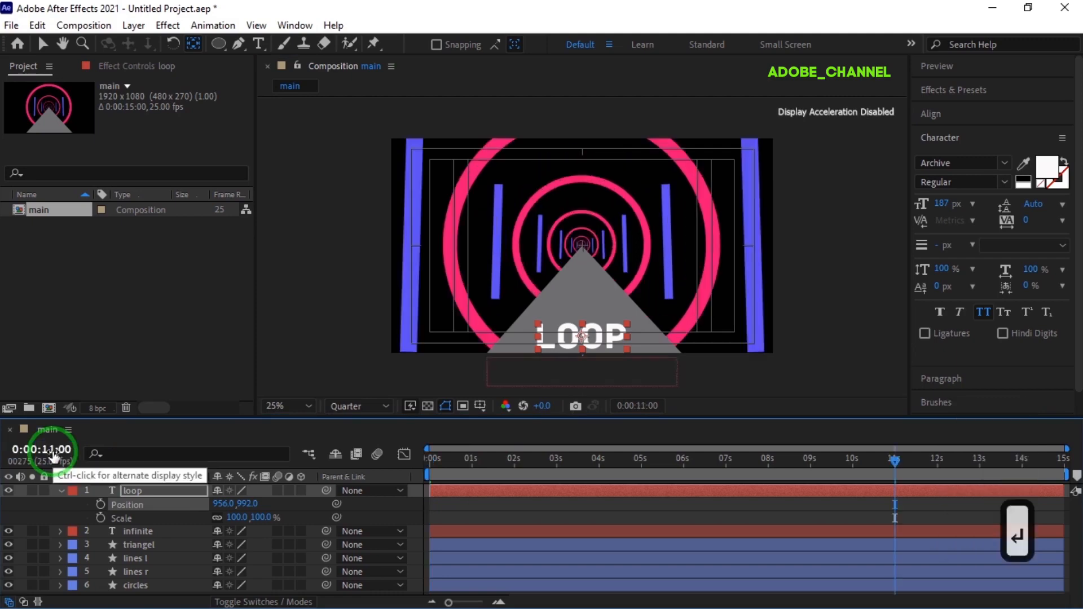
drag(259, 516, 404, 511)
click(100, 518)
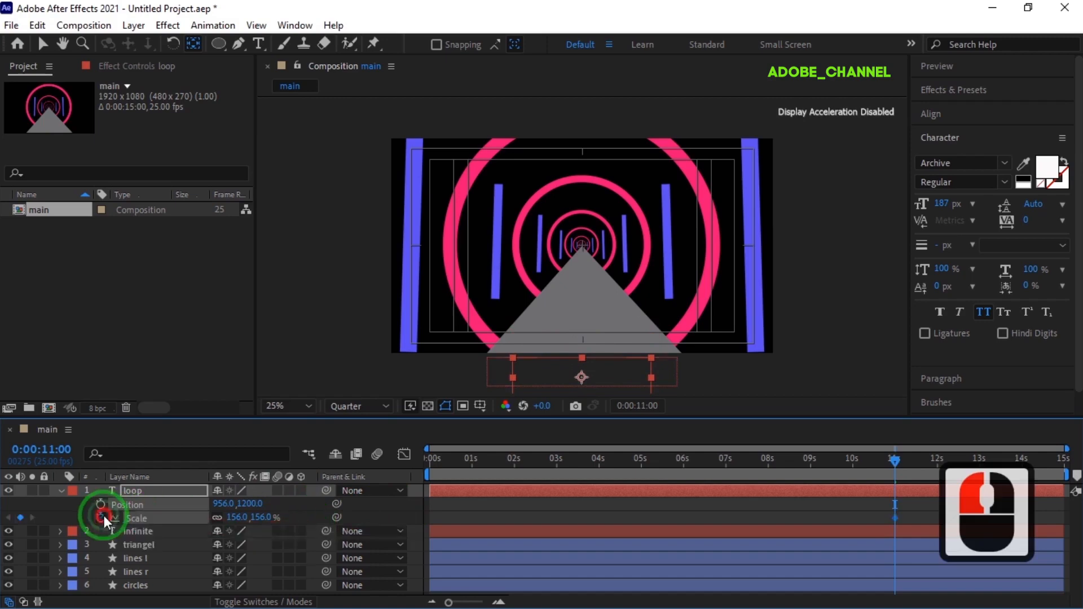
click(101, 504)
- At 0:00:03:00, keyframe the "loop" layer's Position at 956, 513 and its Scale at 0%, scrub through the result and collapse the layer
double_click(47, 449)
text(300)
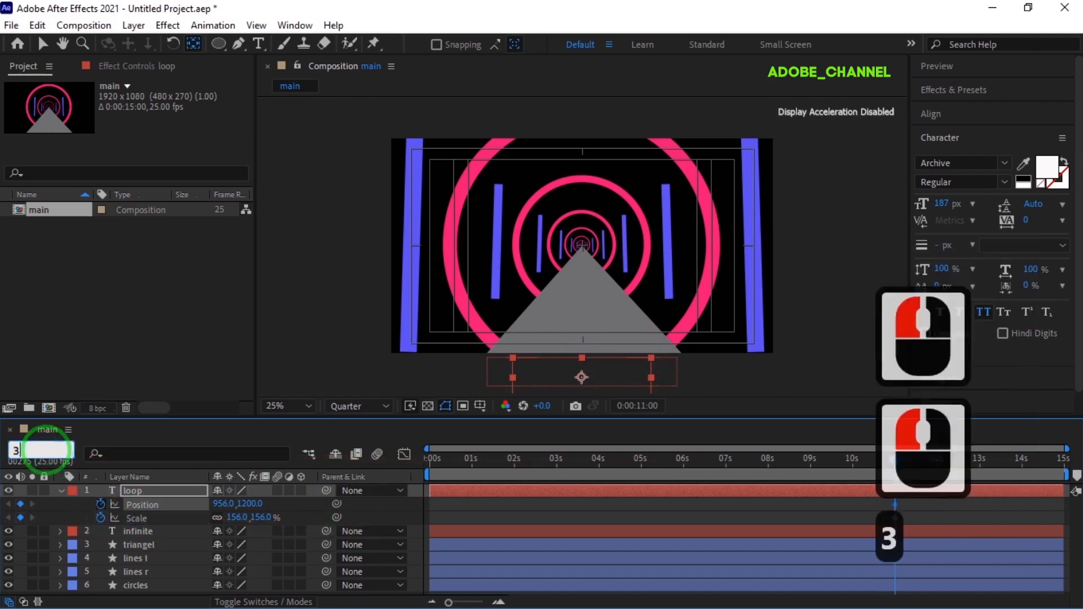
key(Return)
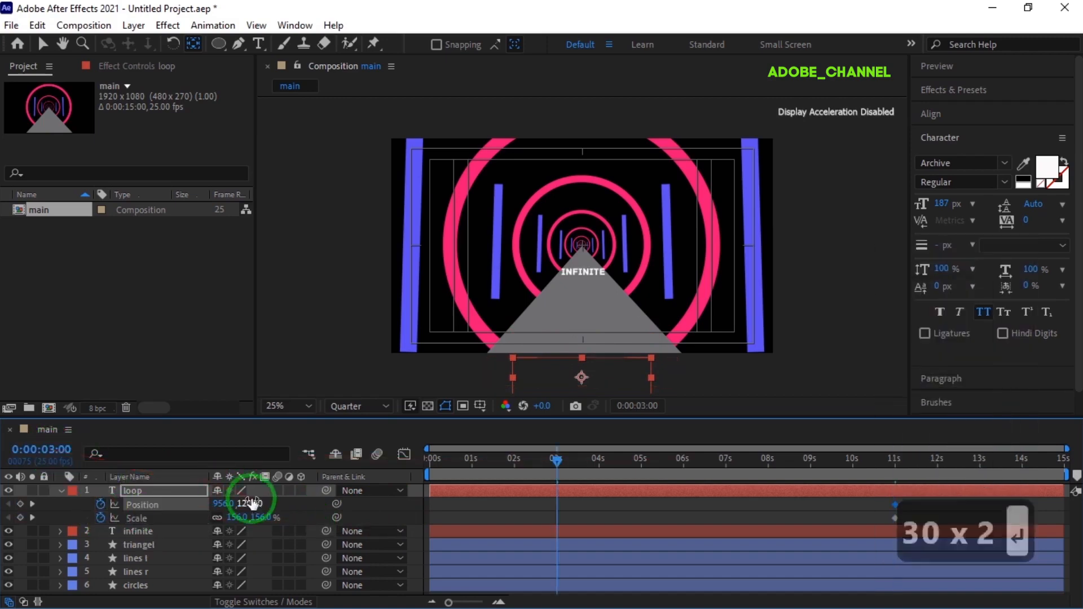
mouse_move(249, 504)
mouse_down()
mouse_move(181, 505)
mouse_move(259, 507)
mouse_move(242, 508)
mouse_up()
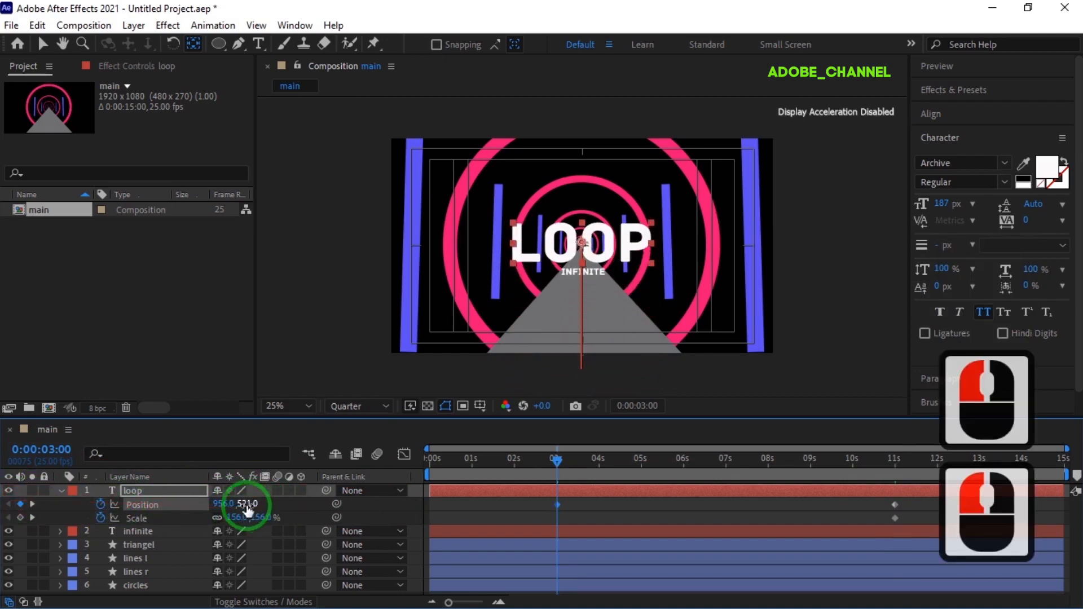
double_click(275, 516)
text(0)
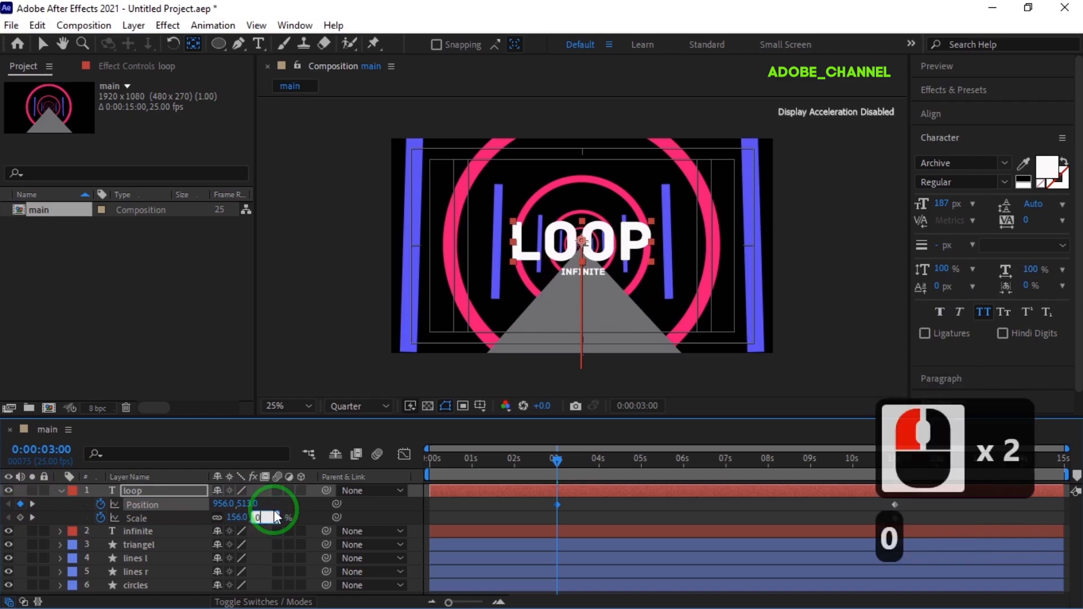
key(Return)
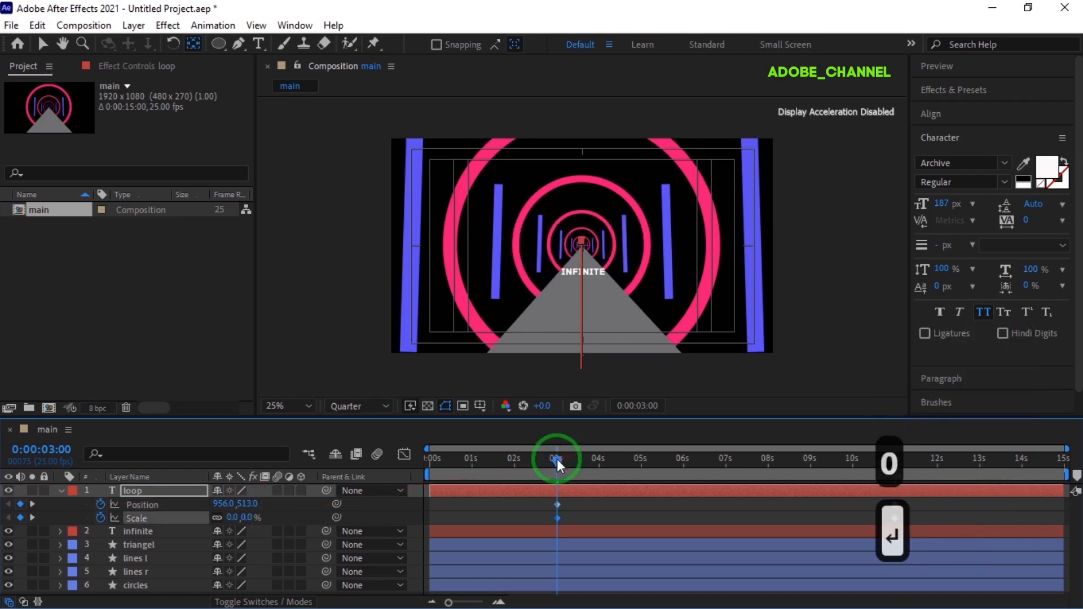
drag(557, 459, 421, 487)
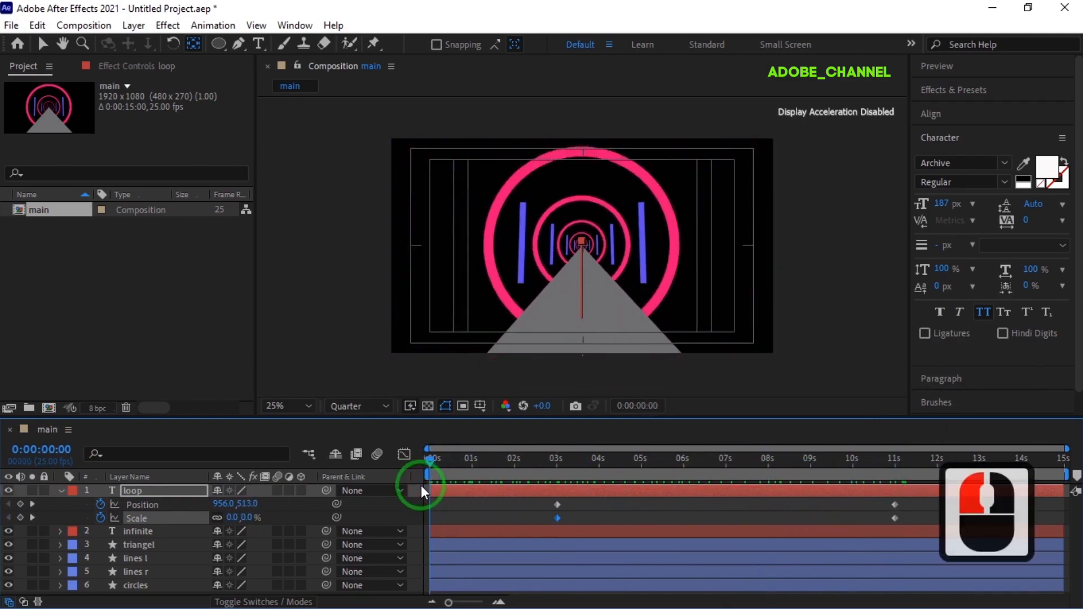
click(62, 490)
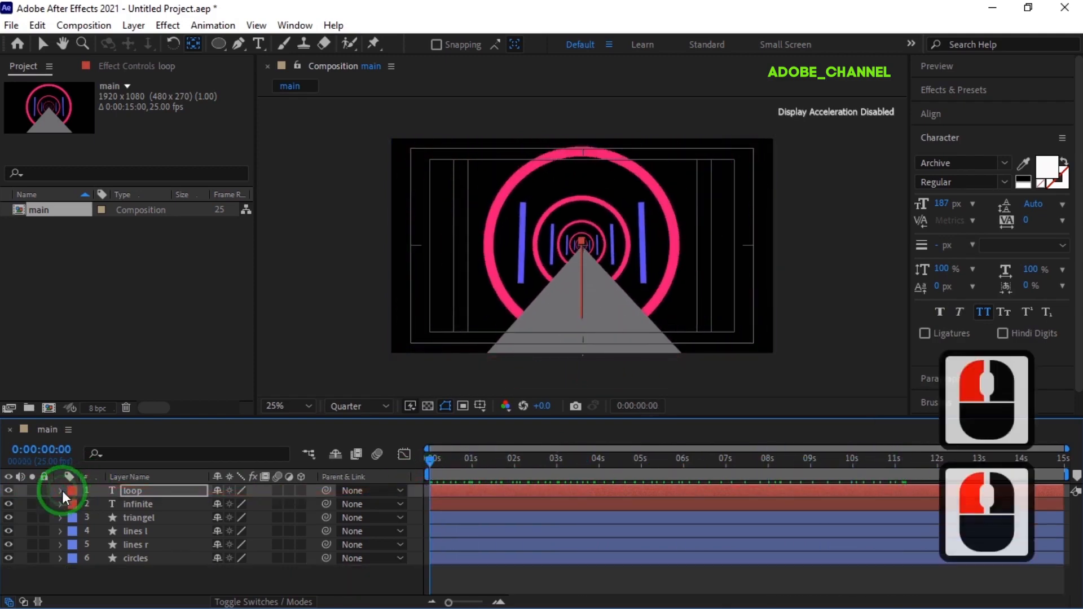
- Duplicate the "loop" and "infinite" layers together and shift the copies to start at about 6 s, checking the timing
ctrl+click(161, 503)
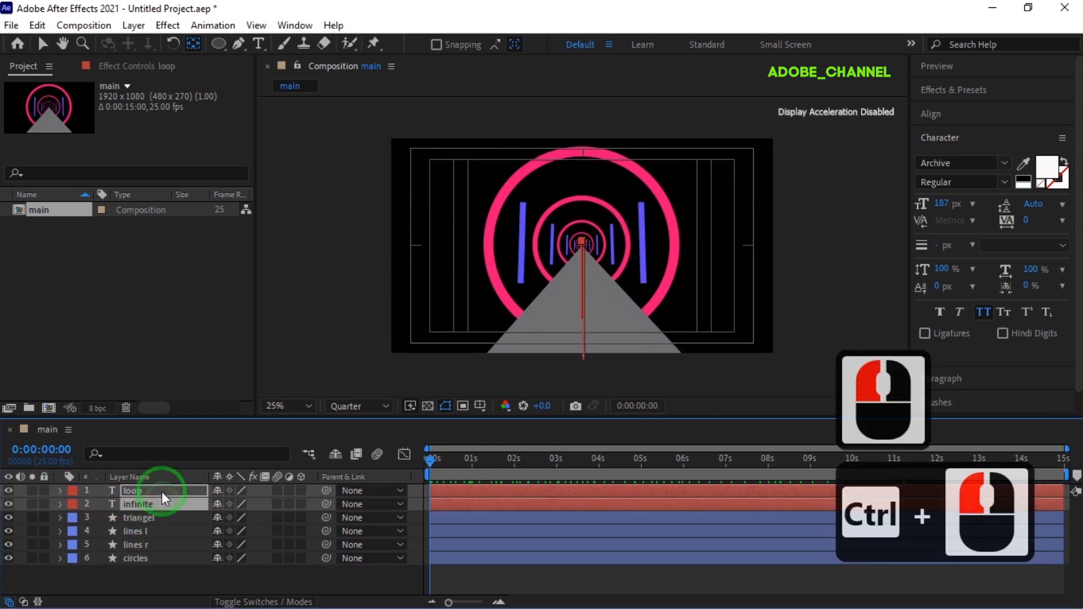
ctrl+click(162, 488)
ctrl+click(164, 490)
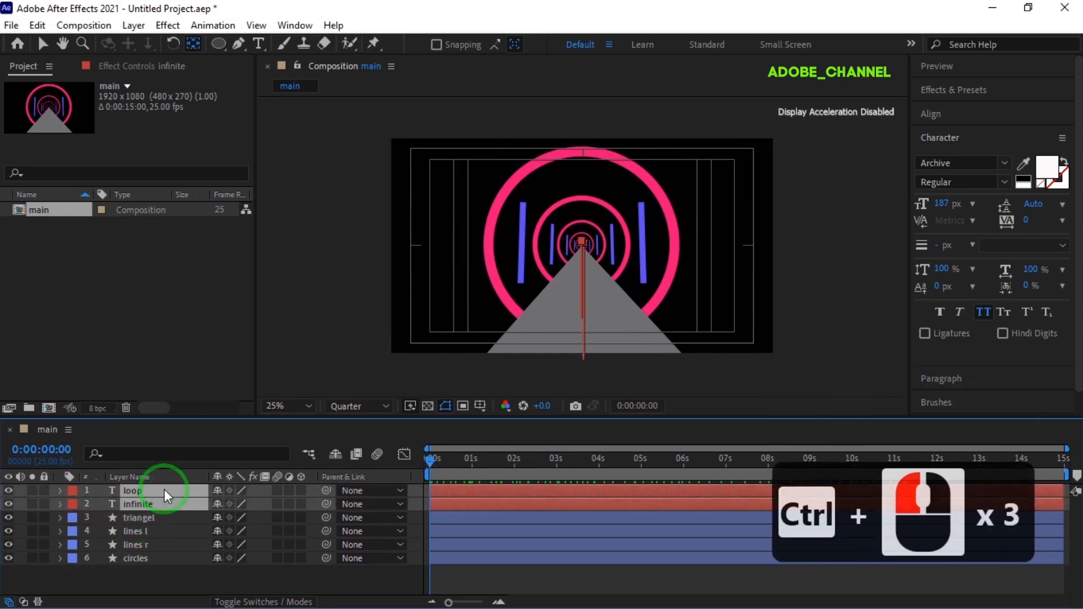
key(ctrl+d)
drag(157, 506, 155, 500)
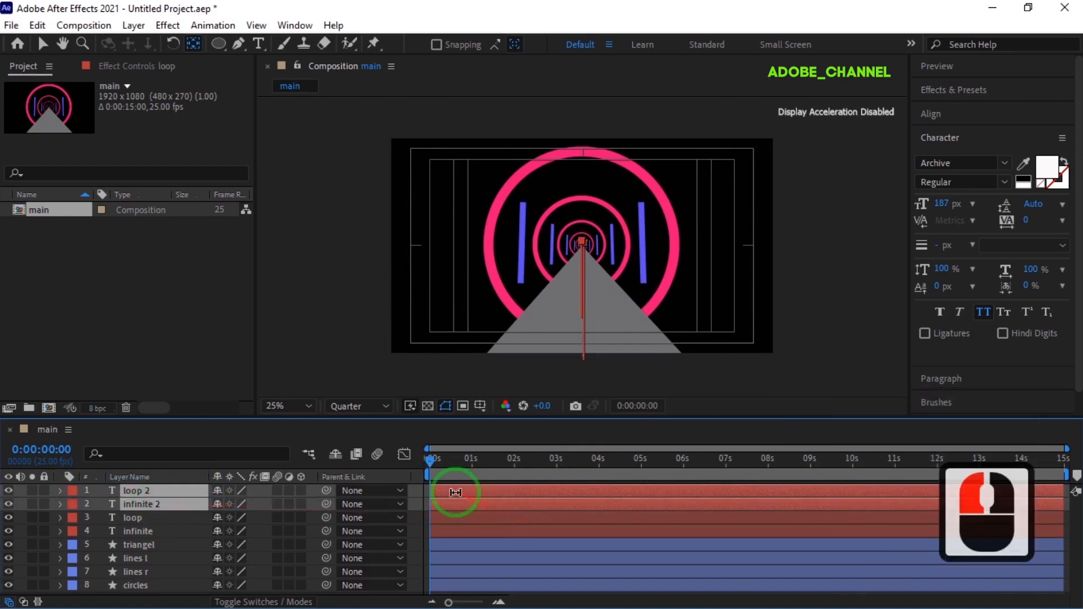
click(44, 42)
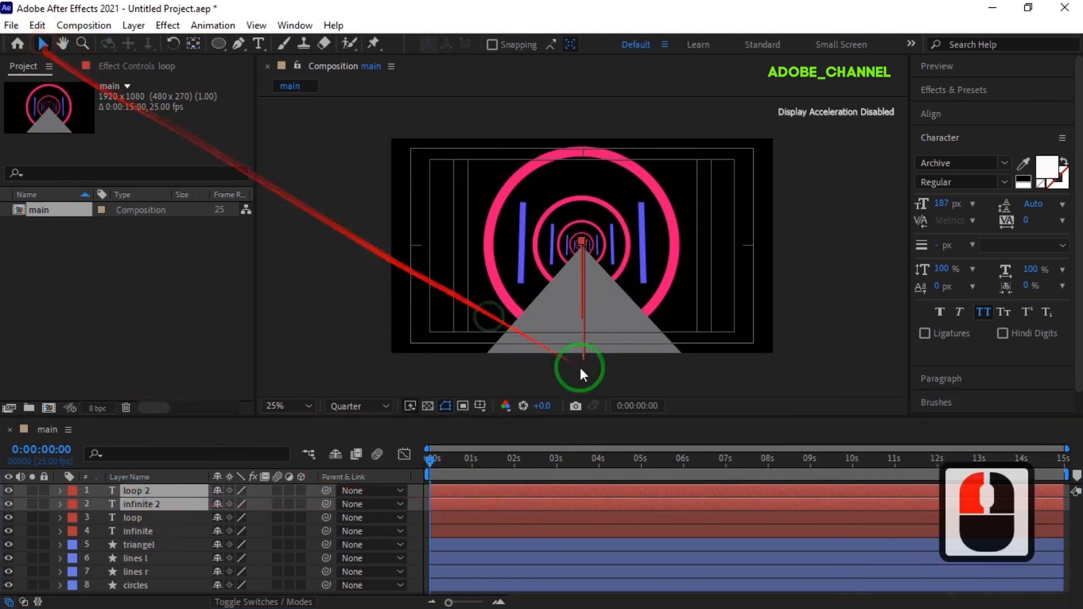
drag(471, 493, 710, 501)
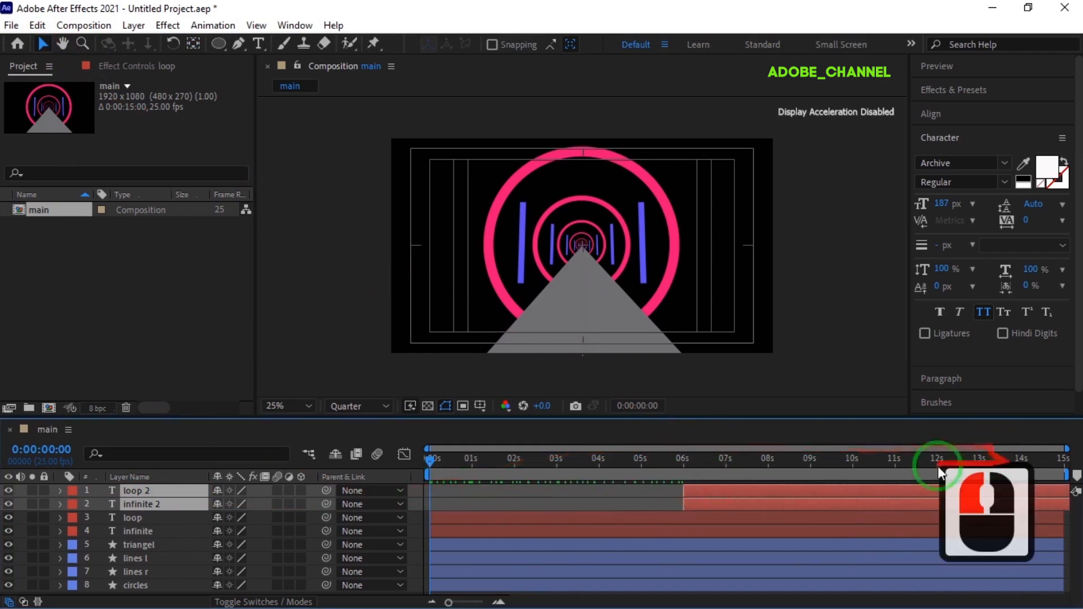
drag(432, 458, 174, 499)
- Duplicate the shifted "loop 2" and "infinite 2" layers and move the new copies to start at about 12 s, checking the timing
key(ctrl+d)
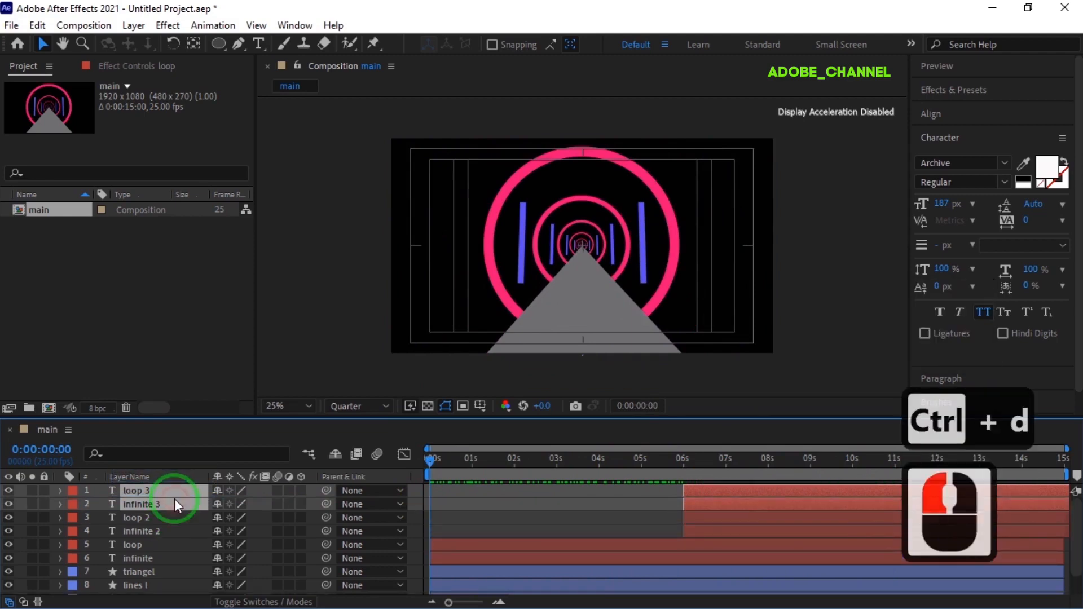
drag(710, 499, 949, 492)
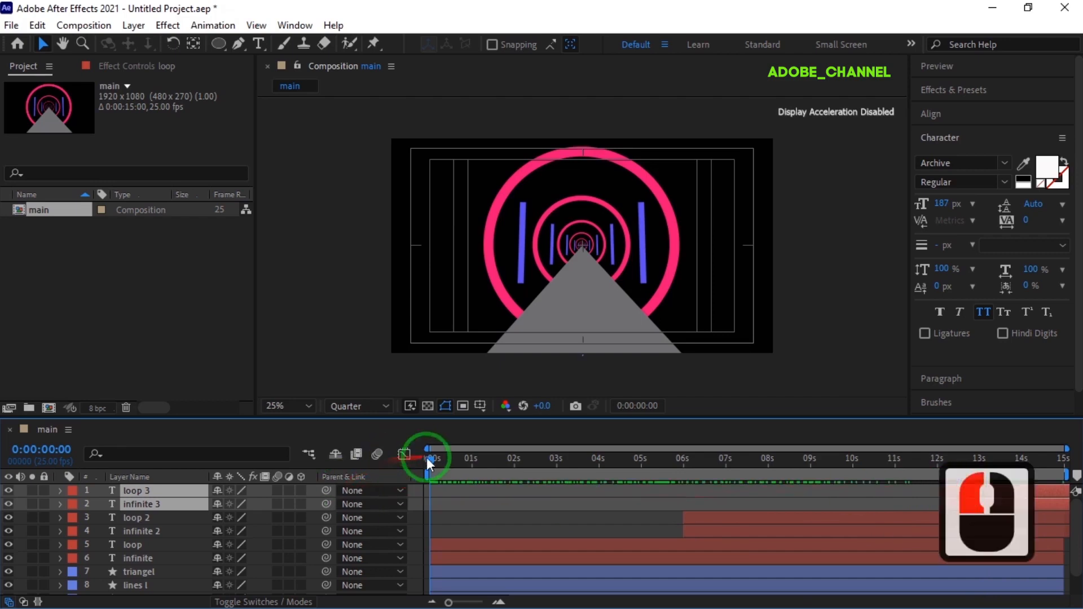
drag(427, 458, 307, 497)
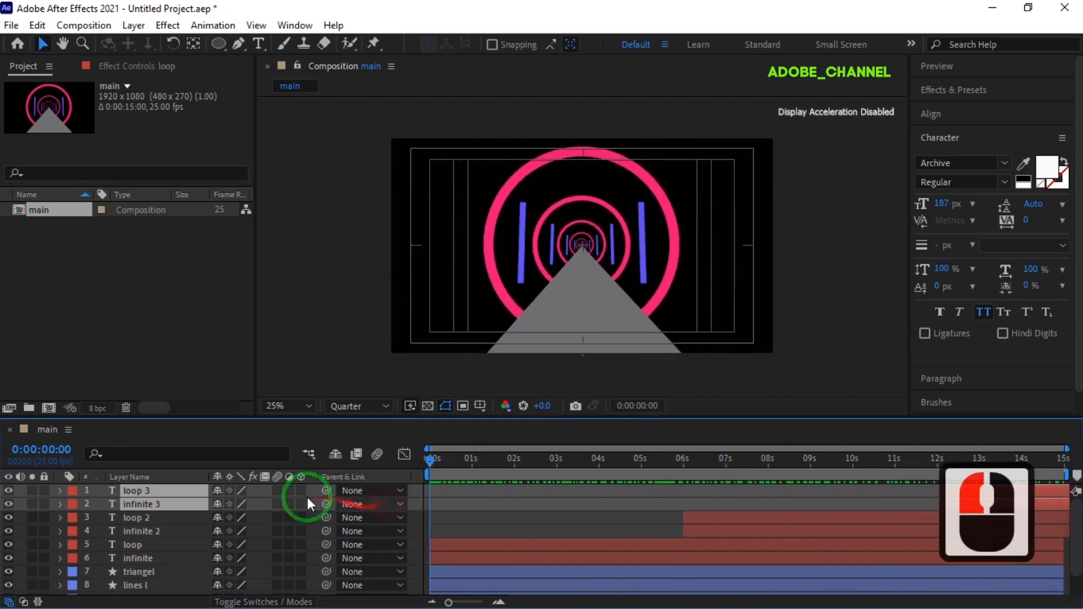
- Add an adjustment layer and place it below all the text layers, directly above the "triangel" layer
drag(201, 418, 201, 365)
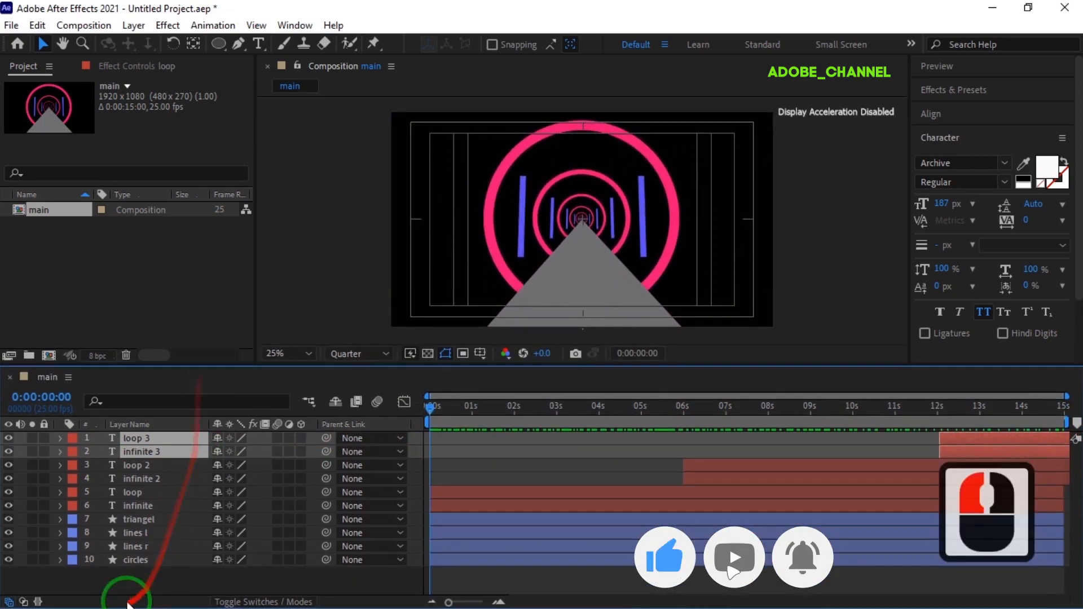
right_click(128, 601)
mouse_move(260, 384)
click(367, 515)
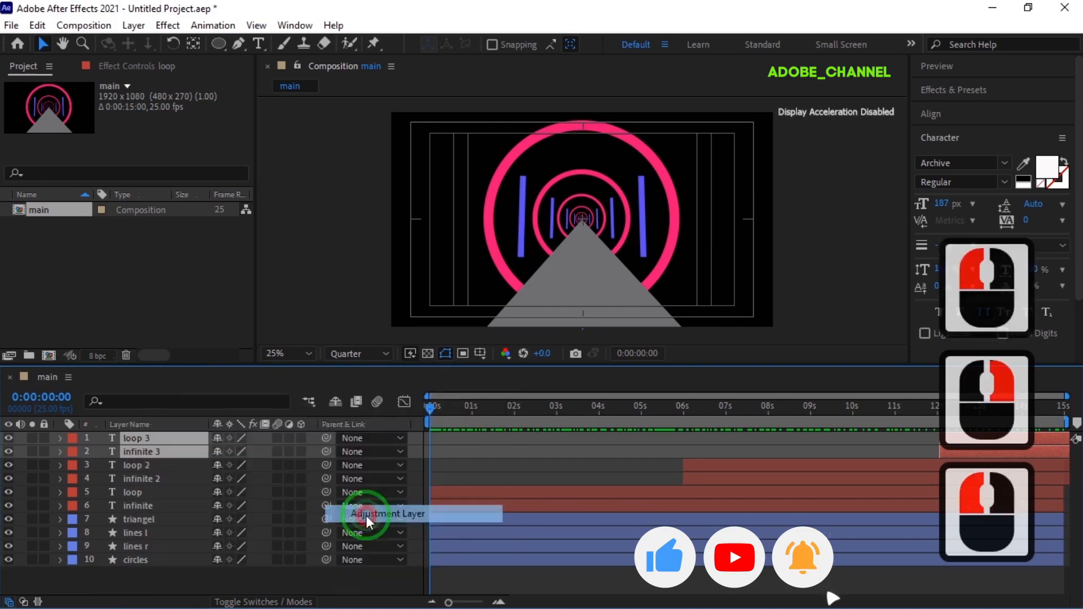
drag(162, 436, 161, 523)
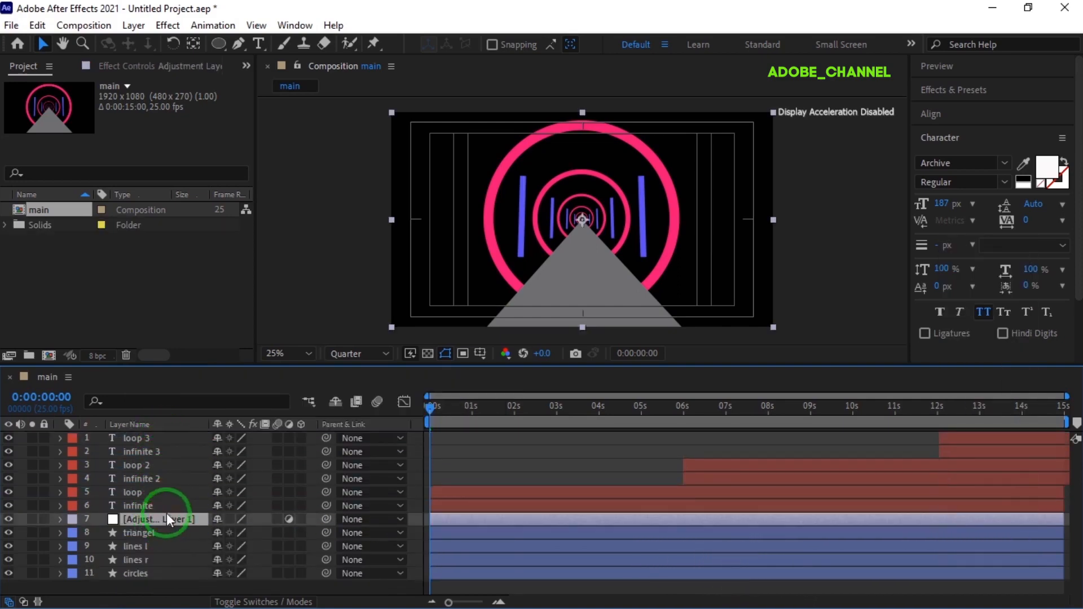
- Find the Drop Shadow effect and apply it to the adjustment layer
click(970, 91)
click(970, 109)
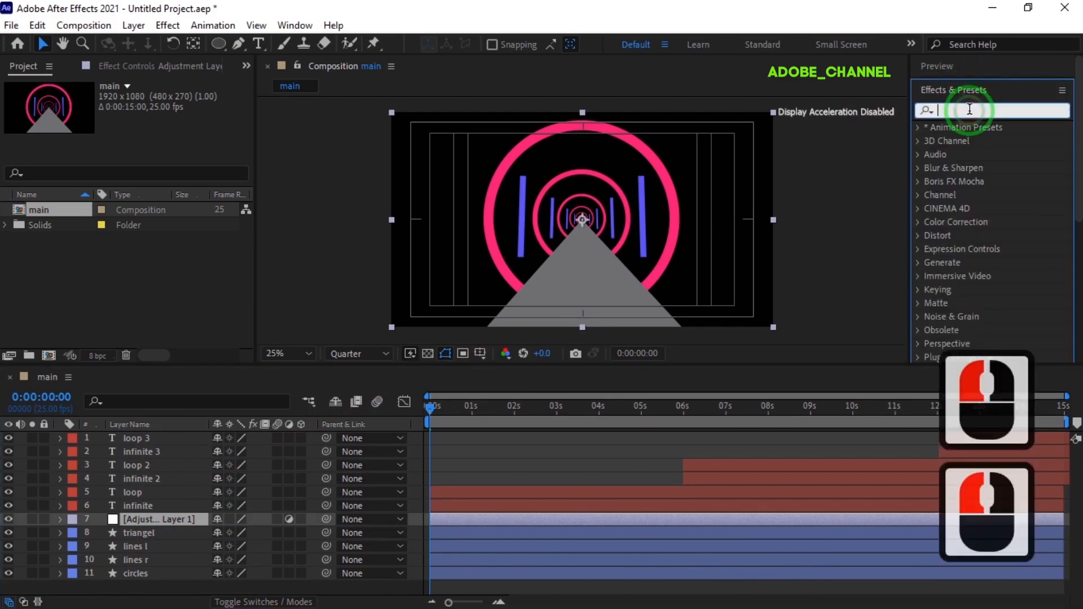
text(drop s)
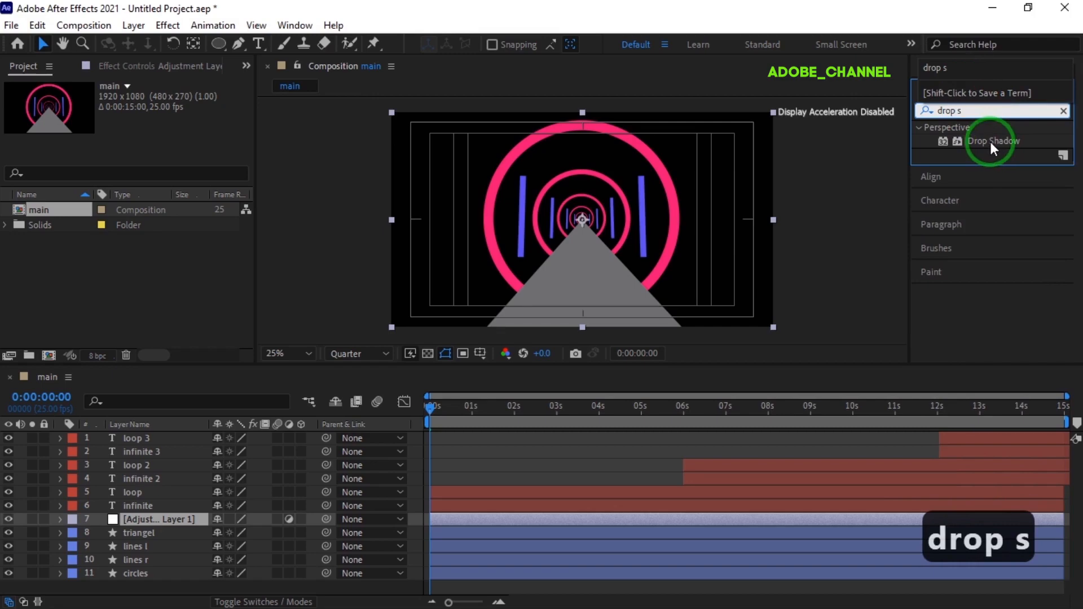
double_click(991, 141)
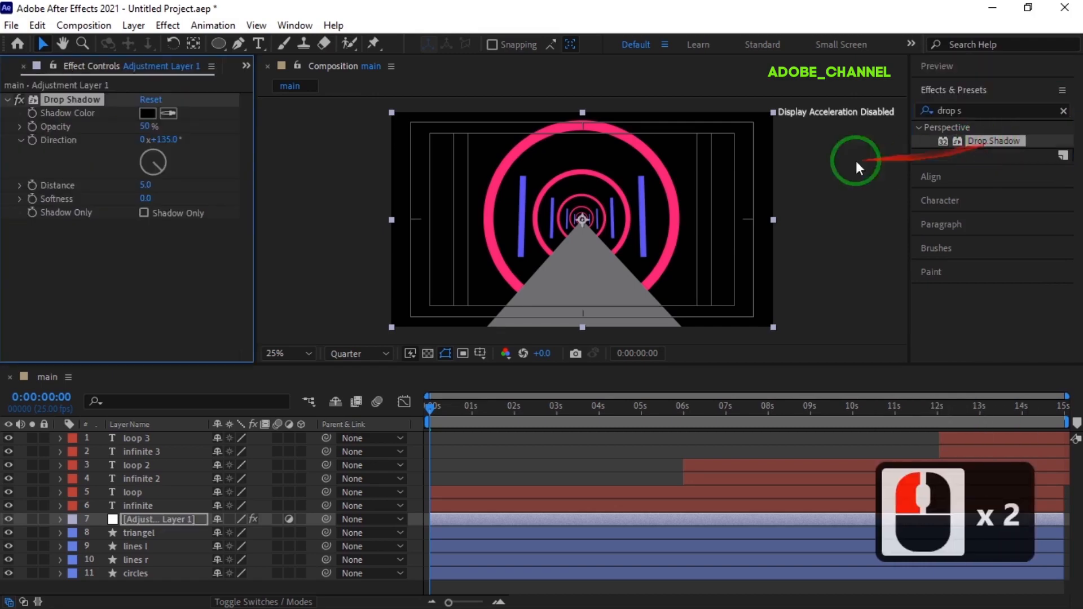
- Set the Drop Shadow's Distance to 0 and its Softness to 50
click(146, 185)
text(0)
key(Return)
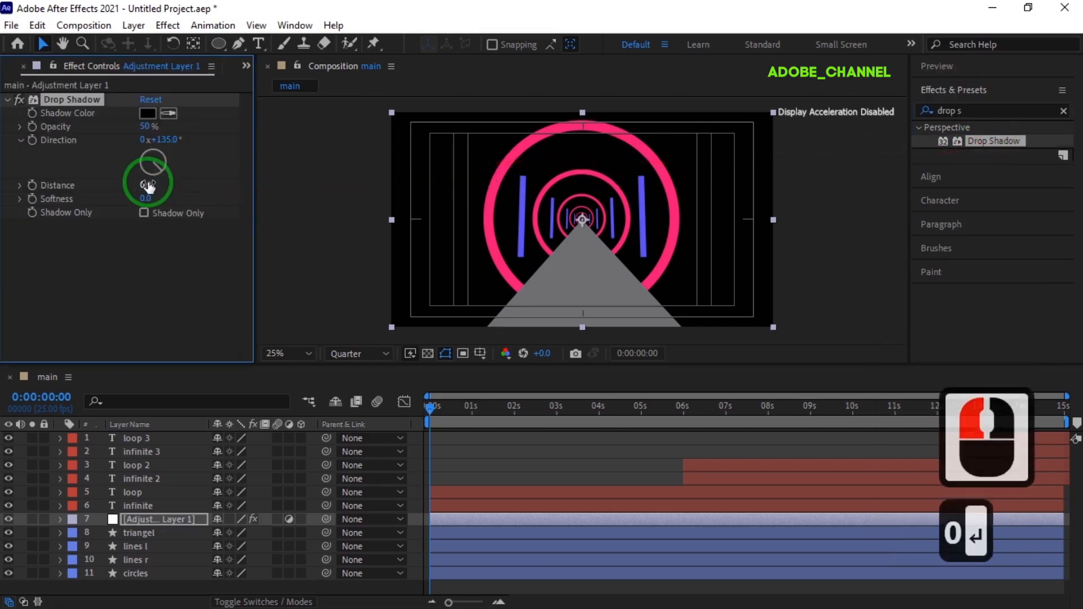
click(145, 198)
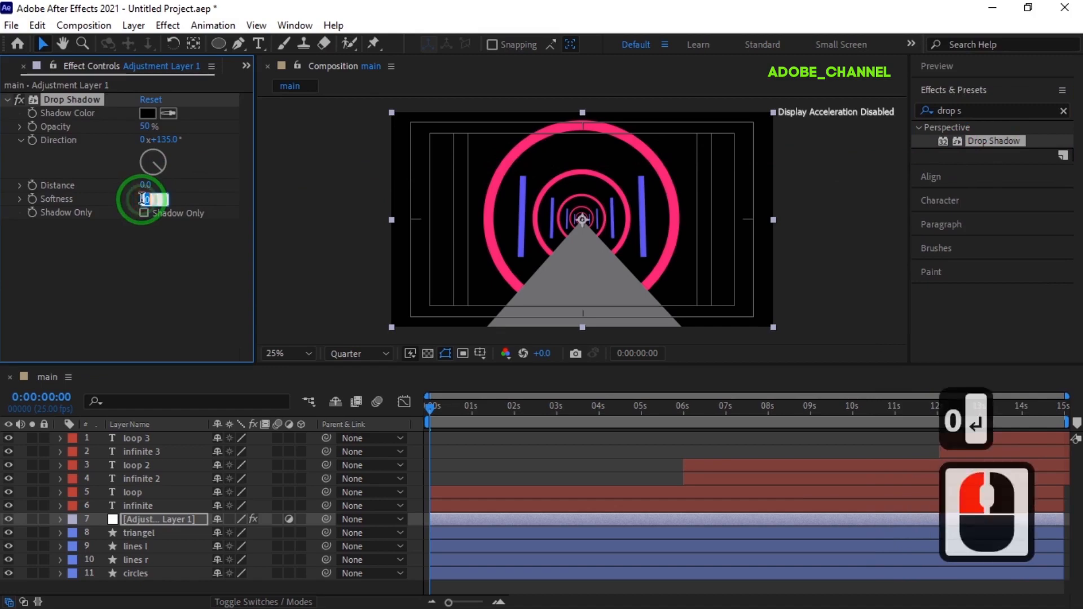
text(50)
key(Return)
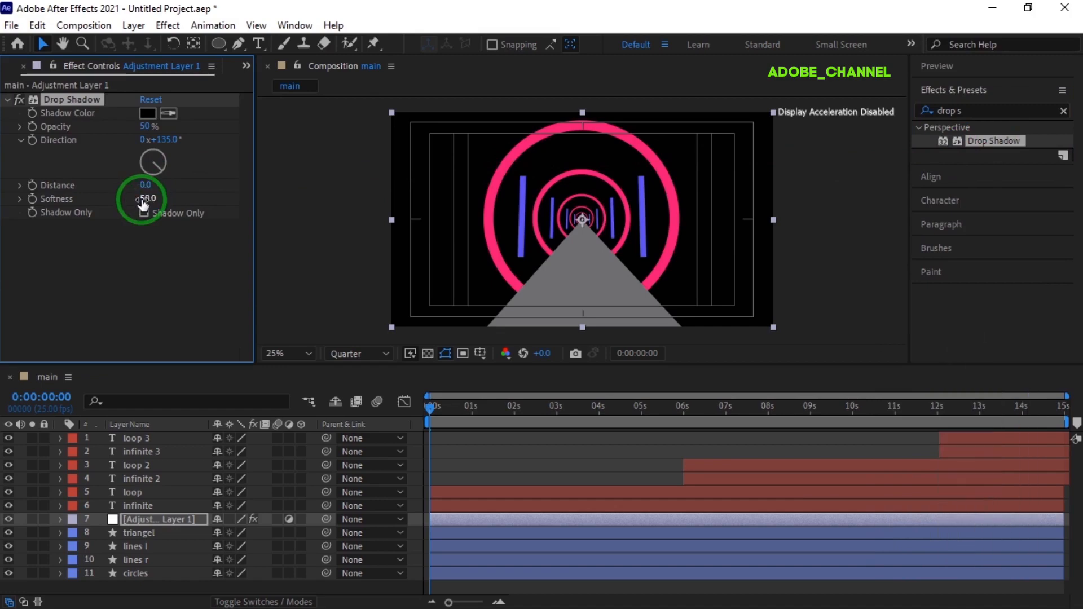
- Sample the circles' pink as the Drop Shadow colour and lighten it to a softer pink
click(152, 114)
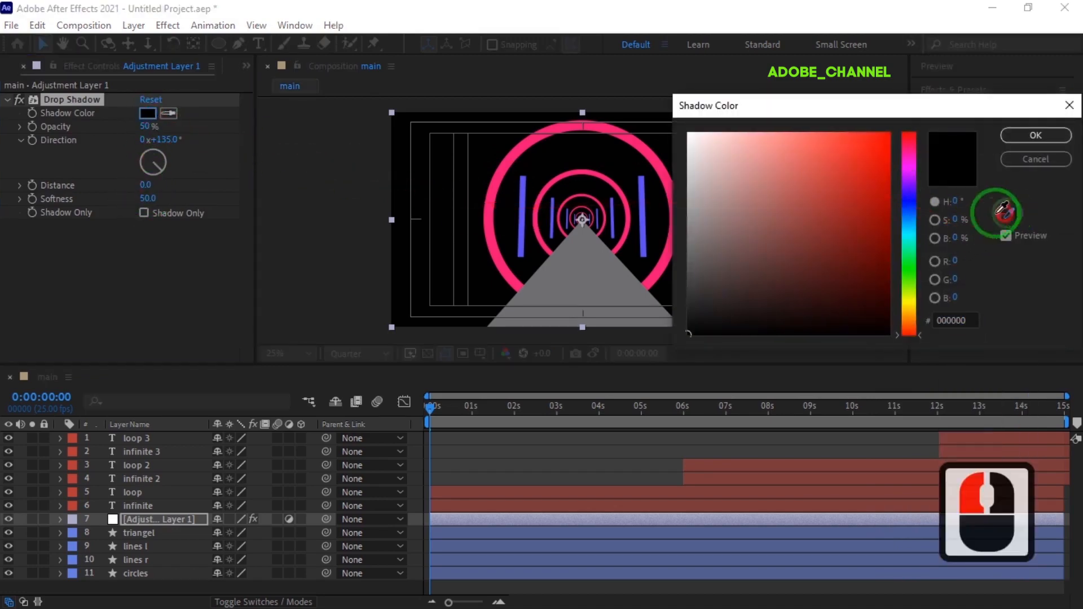
click(653, 162)
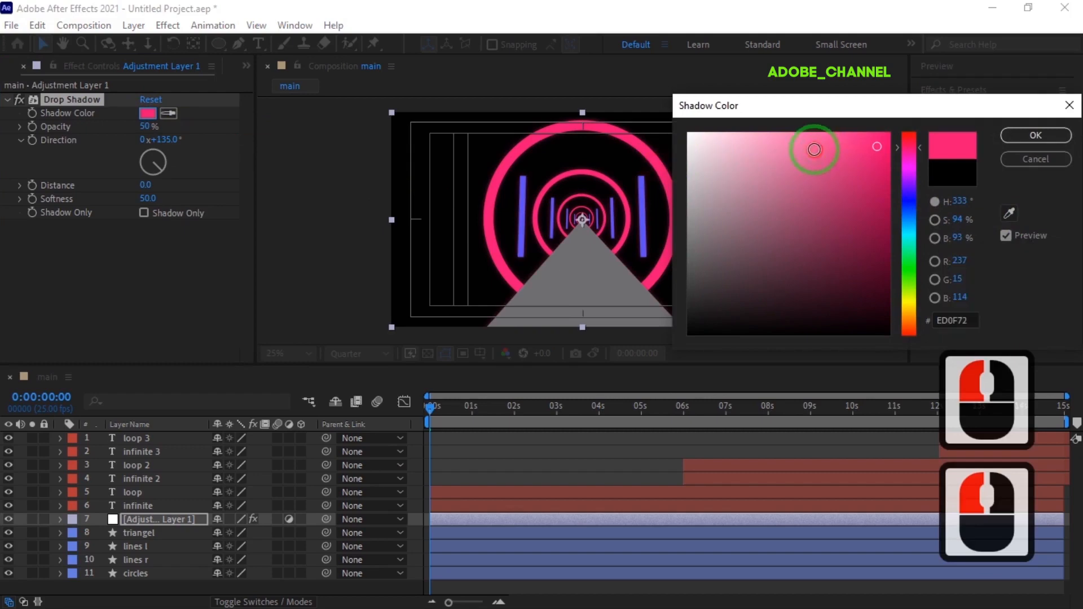
click(815, 149)
click(1036, 136)
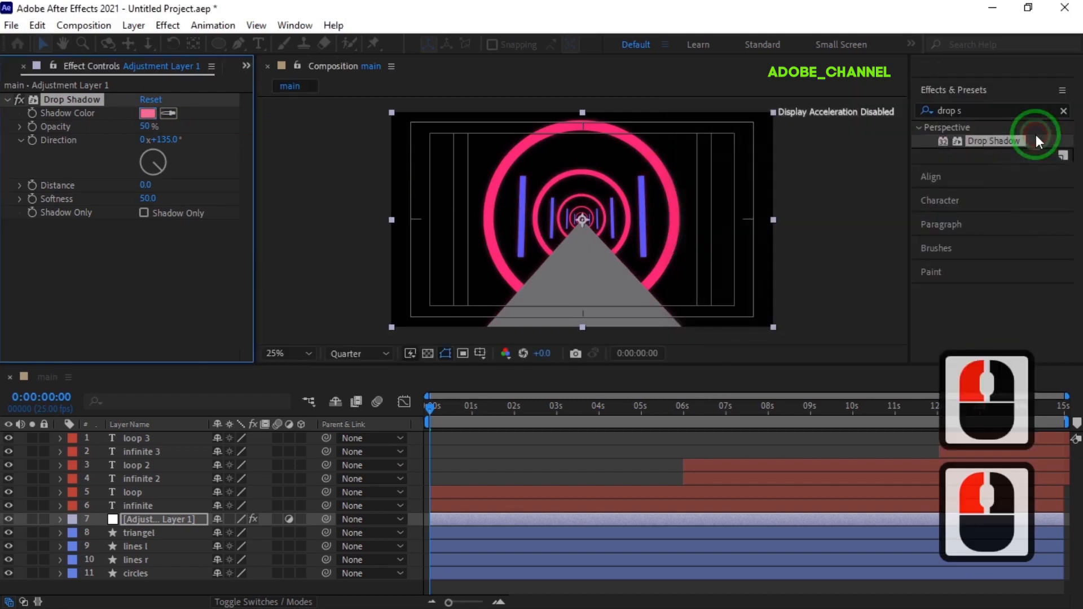
- Find the Stylize Glow effect and apply it to the adjustment layer
drag(1013, 111, 908, 120)
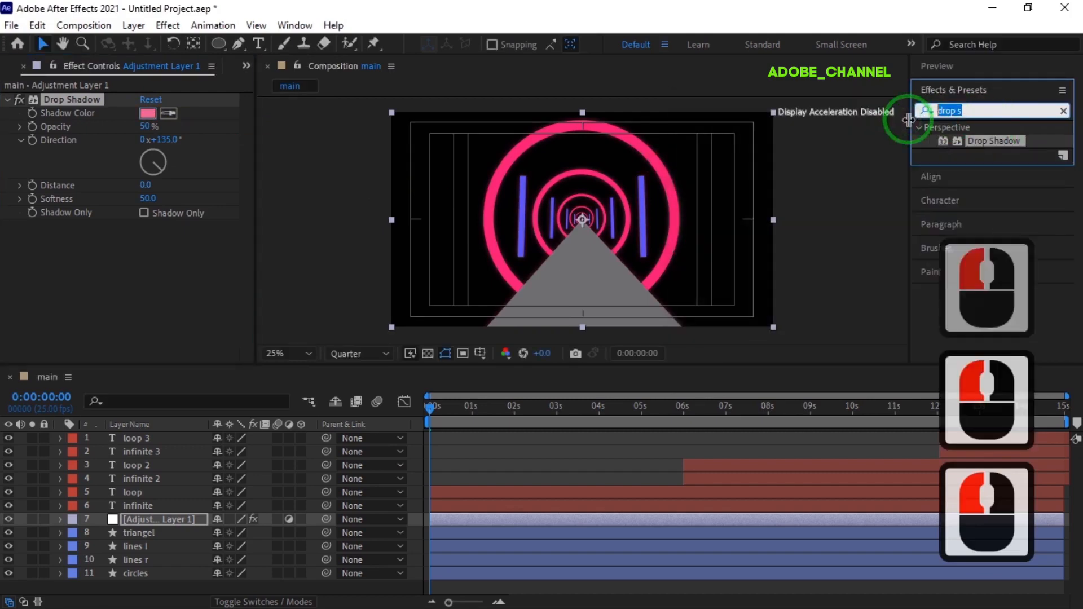
text(glow)
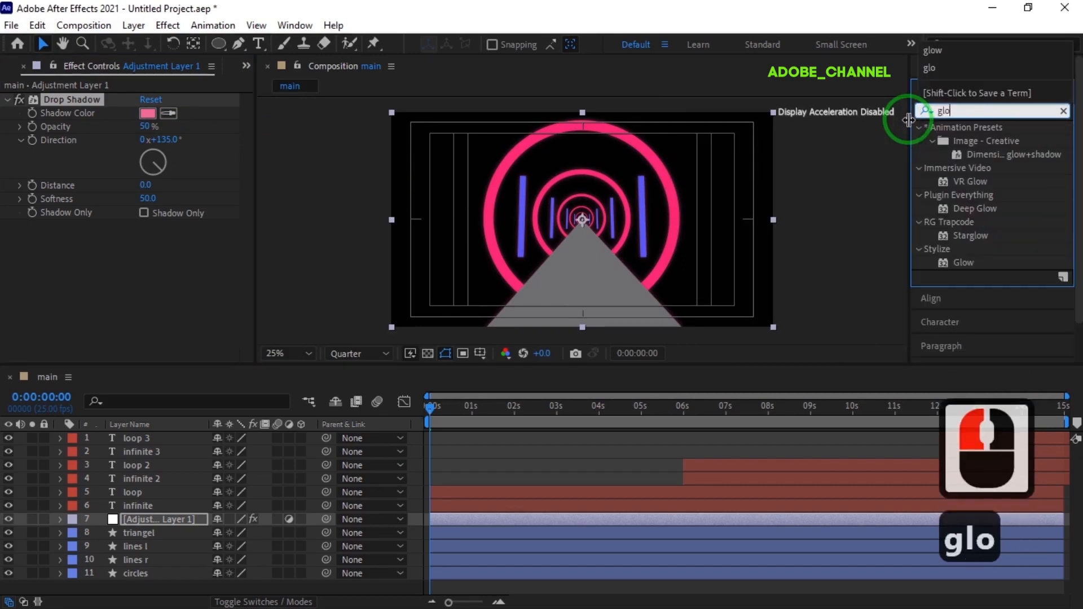
double_click(961, 263)
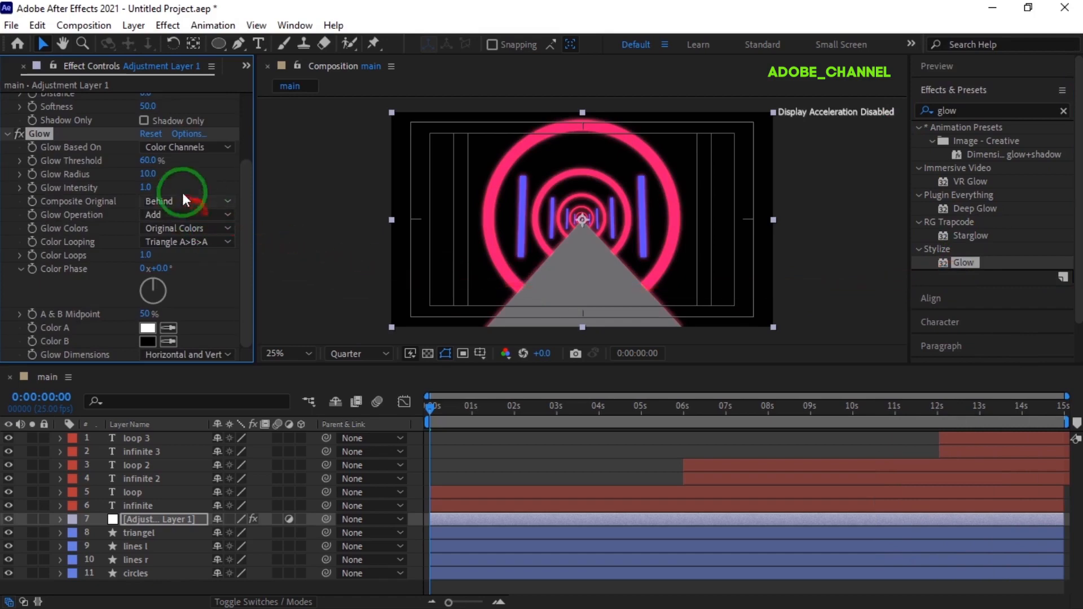
- Set the Glow Threshold to 100%, the Glow Radius to 16 and the Glow Intensity to 2, and select the Glow effect
click(148, 161)
text(100)
key(Return)
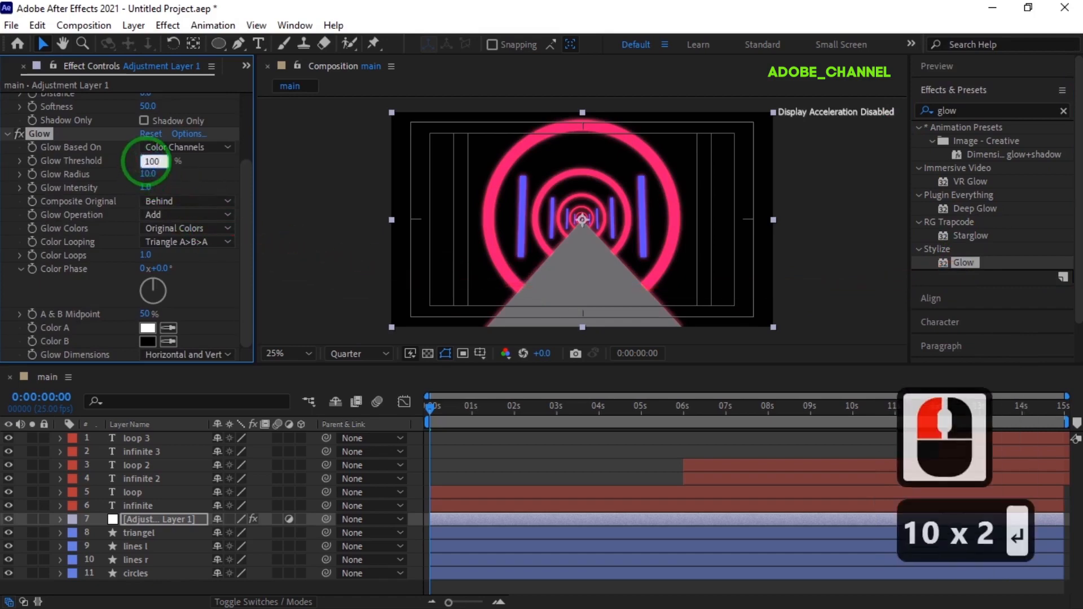
click(148, 174)
text(16)
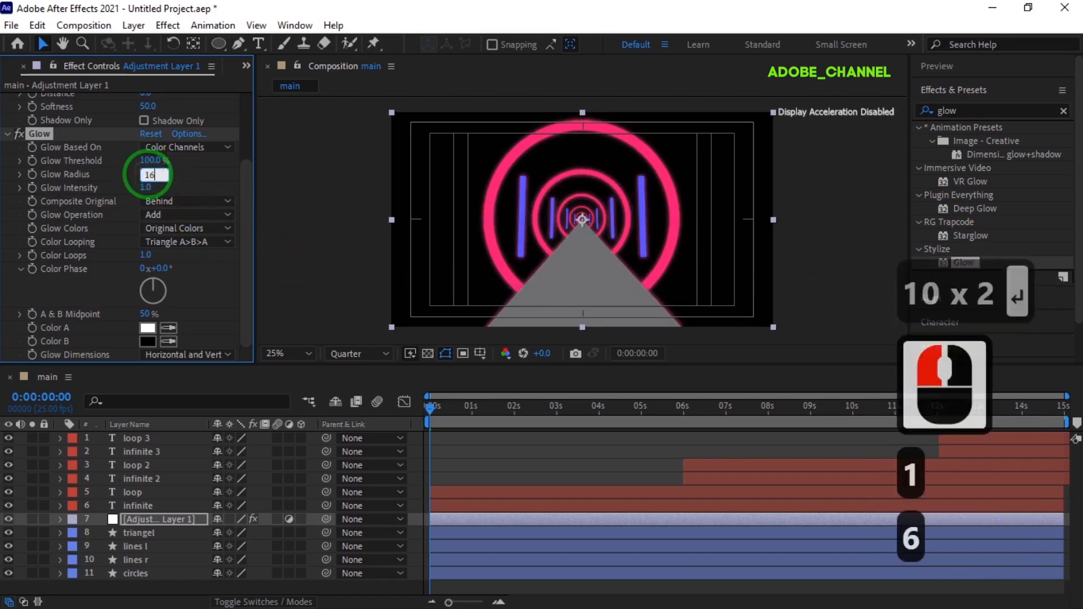
key(Return)
click(146, 188)
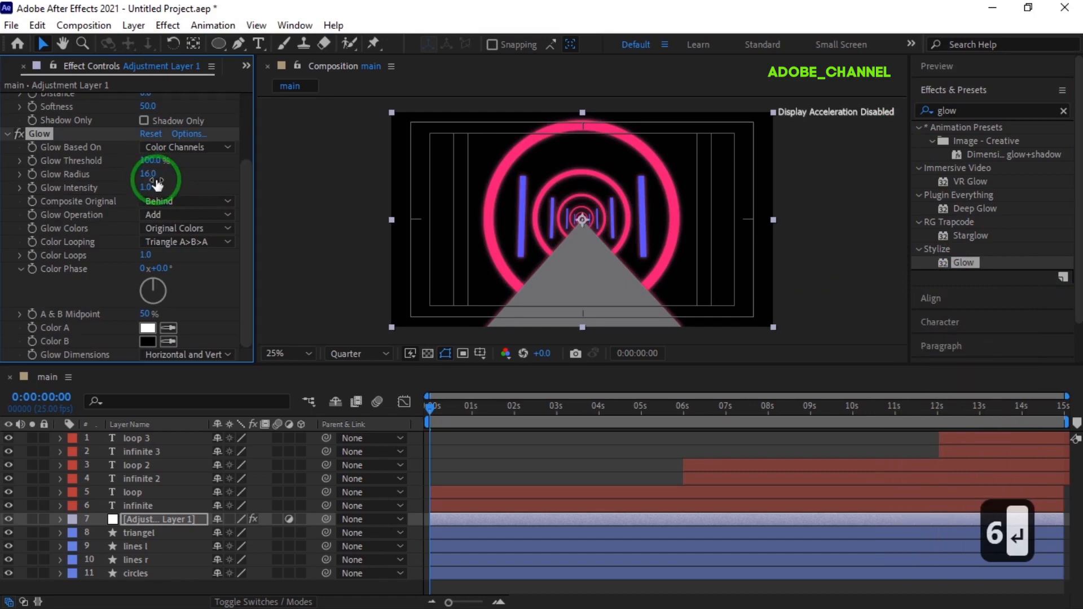
text(2)
key(Return)
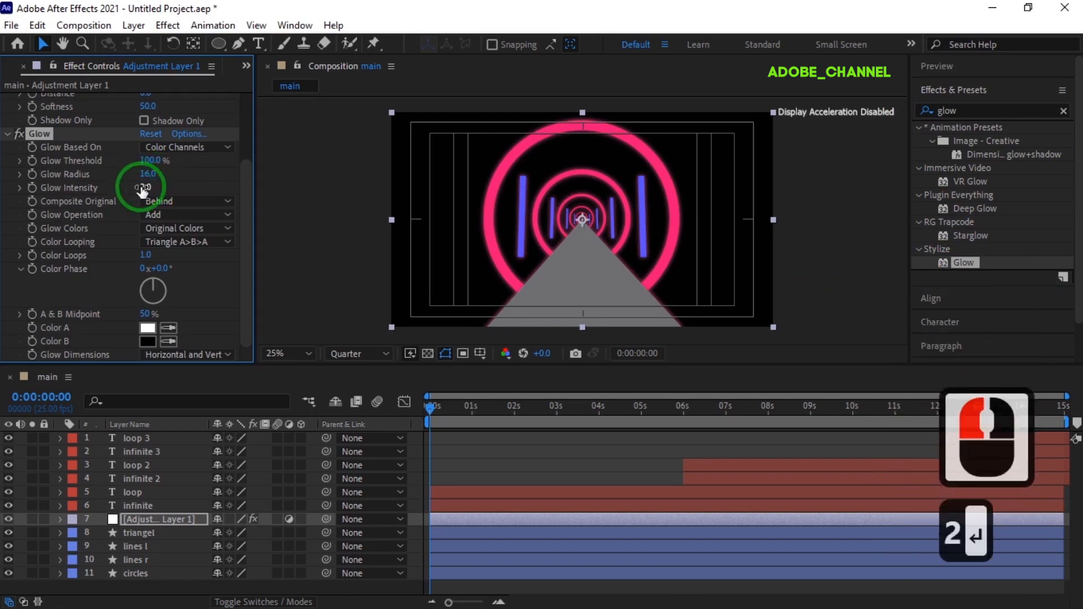
click(36, 133)
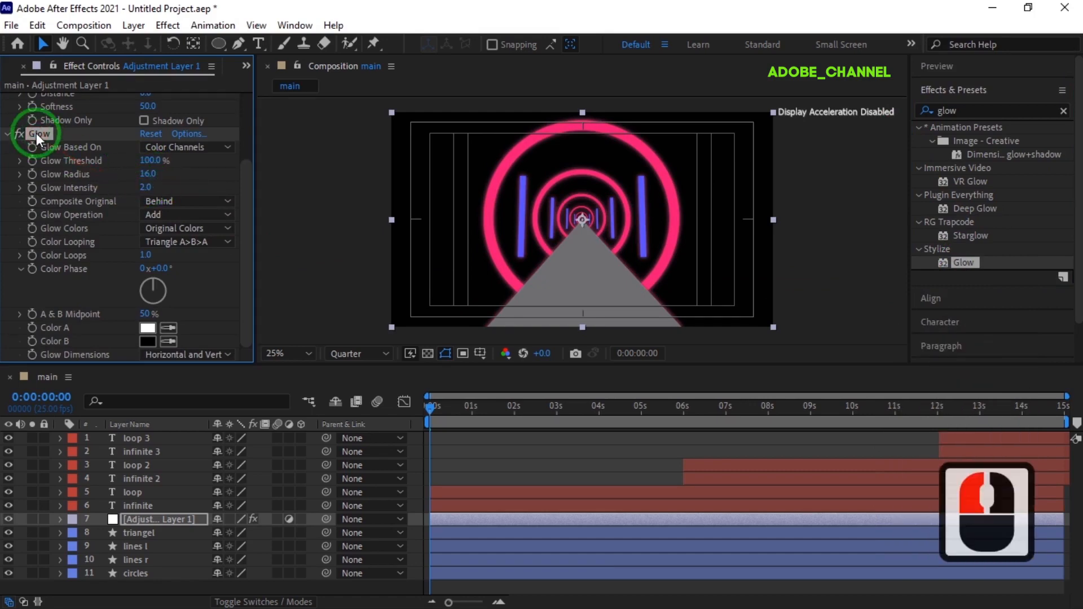
- Duplicate the Glow effect on the adjustment layer and try to set the copy's Glow Threshold to 120%
key(ctrl+d)
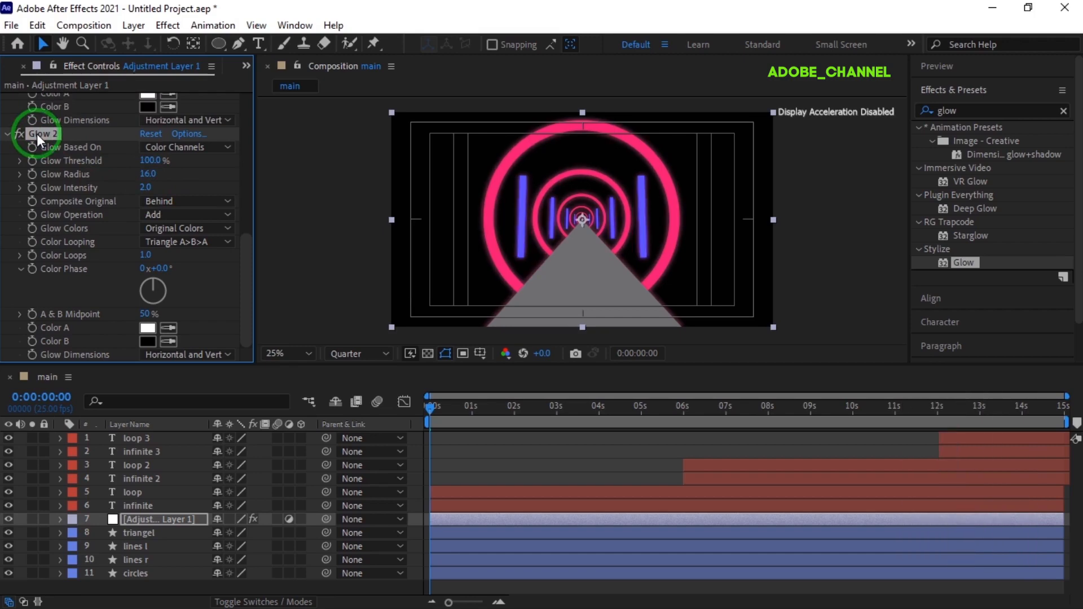
click(149, 161)
text(120)
key(Return)
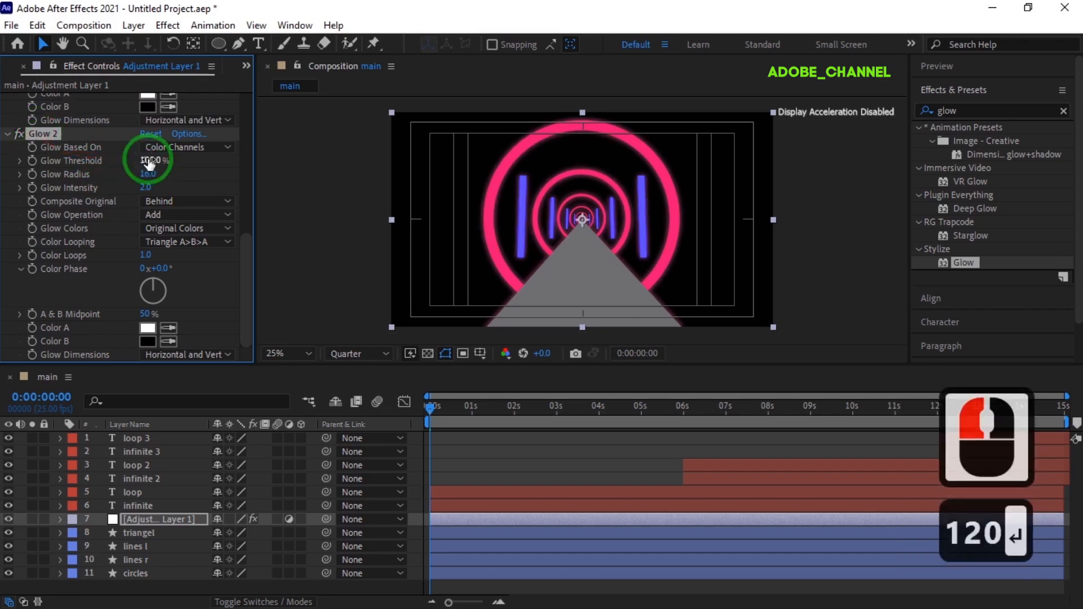
click(145, 173)
- Select all layers of the main composition and pre-compose them into a new composition named "eleman"
click(139, 588)
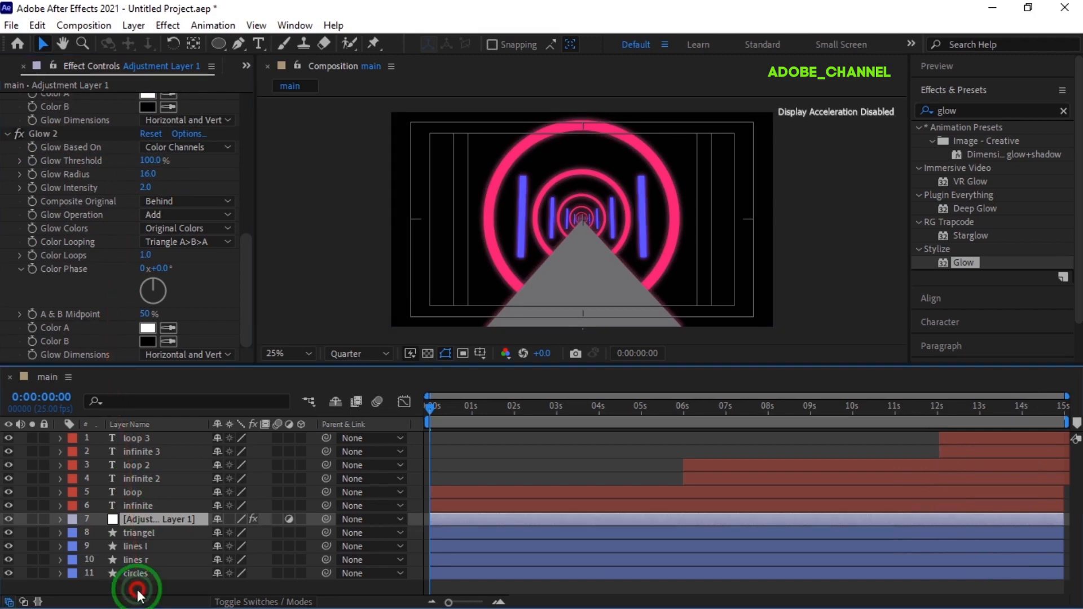
drag(139, 588, 141, 446)
right_click(141, 446)
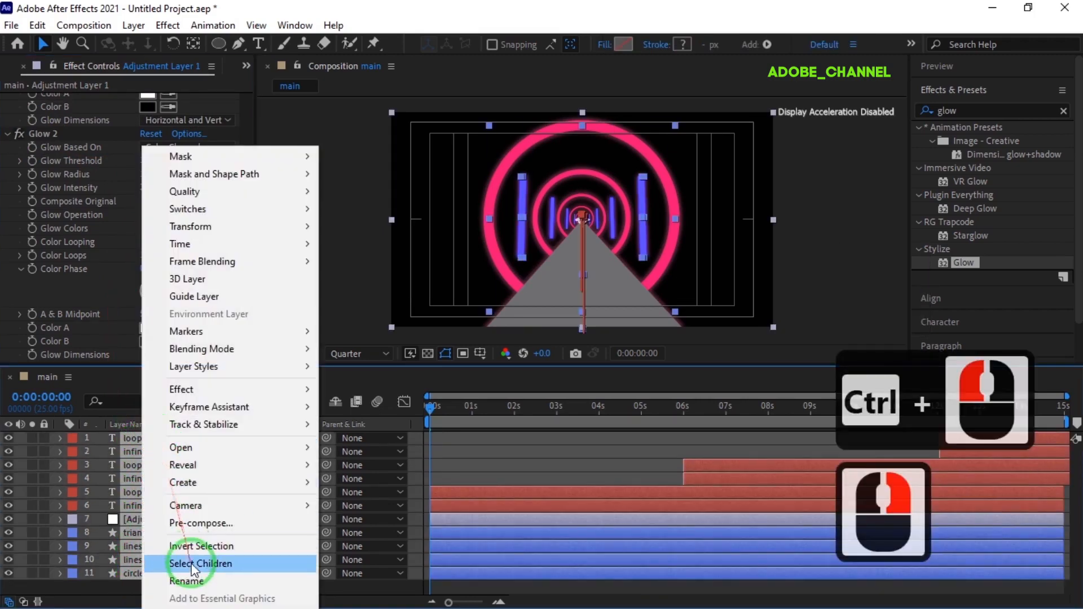
click(199, 527)
text(e)
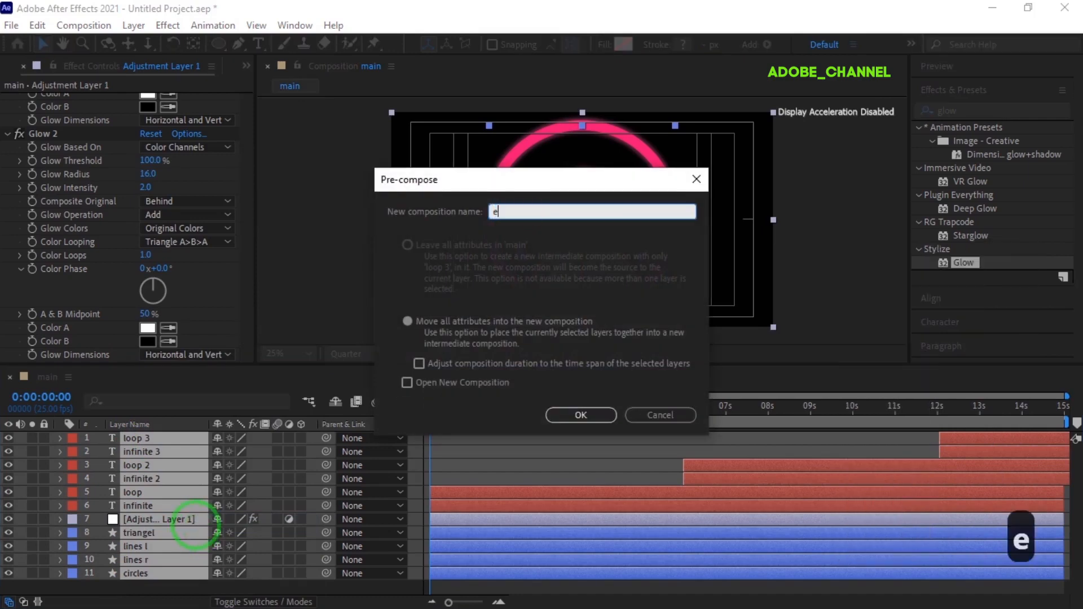
text(leman)
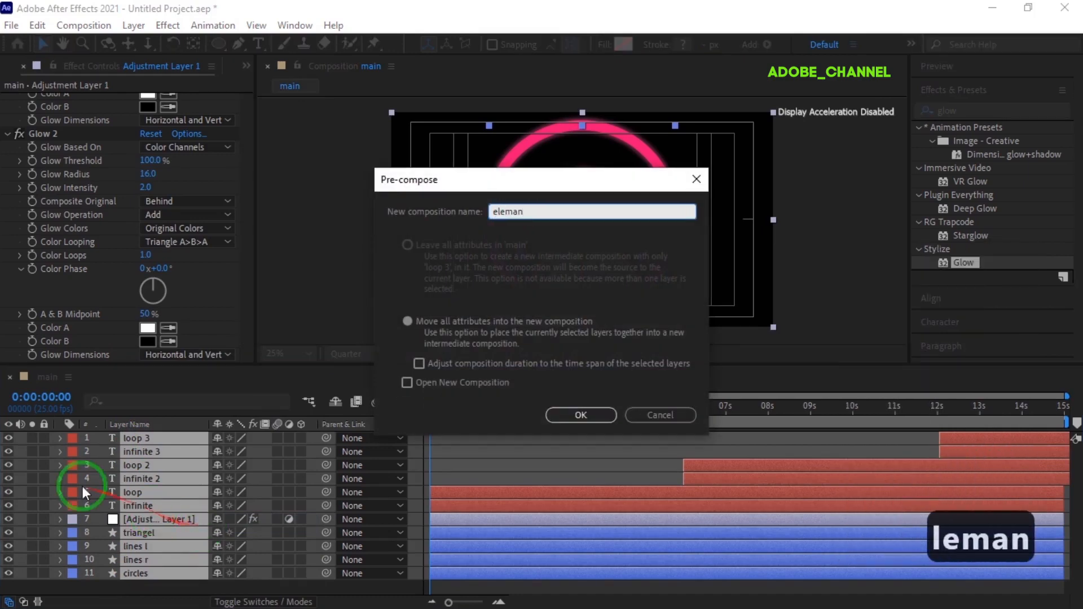
click(580, 416)
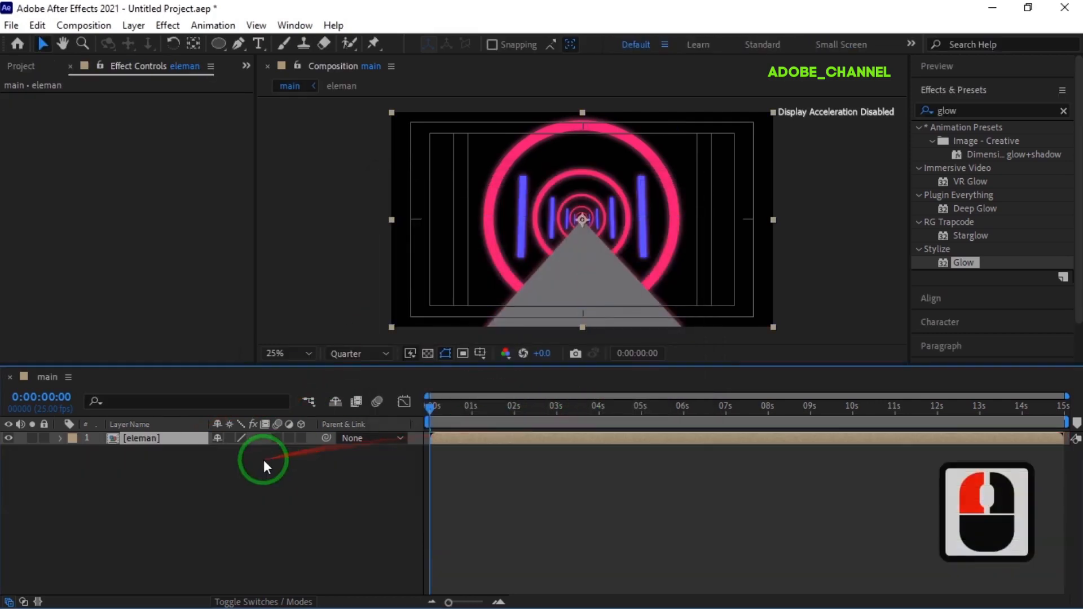
- Add a new adjustment layer above the eleman precomp and rename it "blur"
right_click(223, 479)
mouse_move(289, 292)
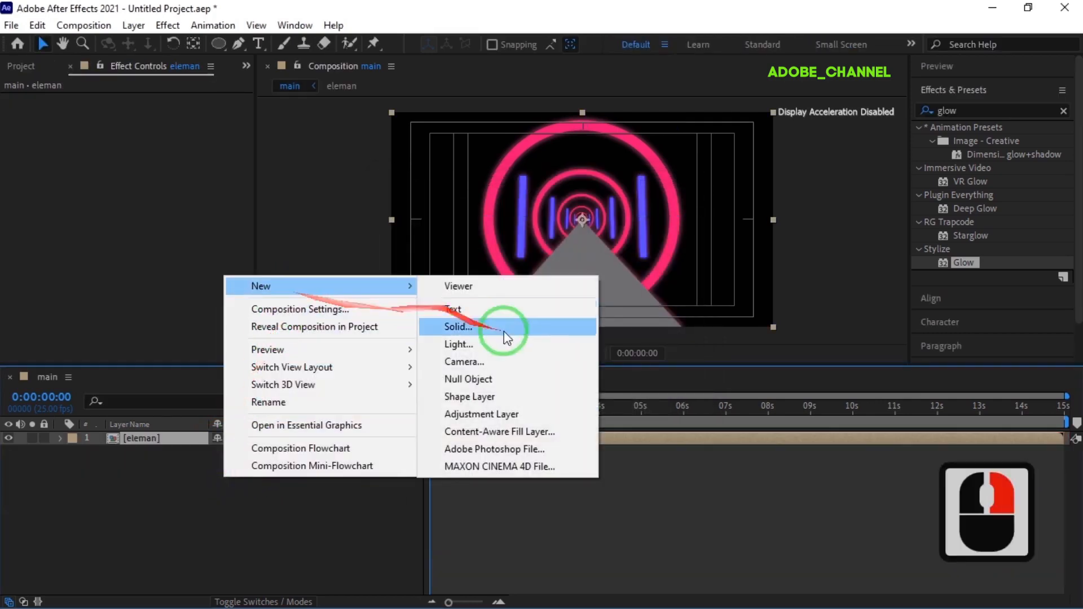
click(480, 414)
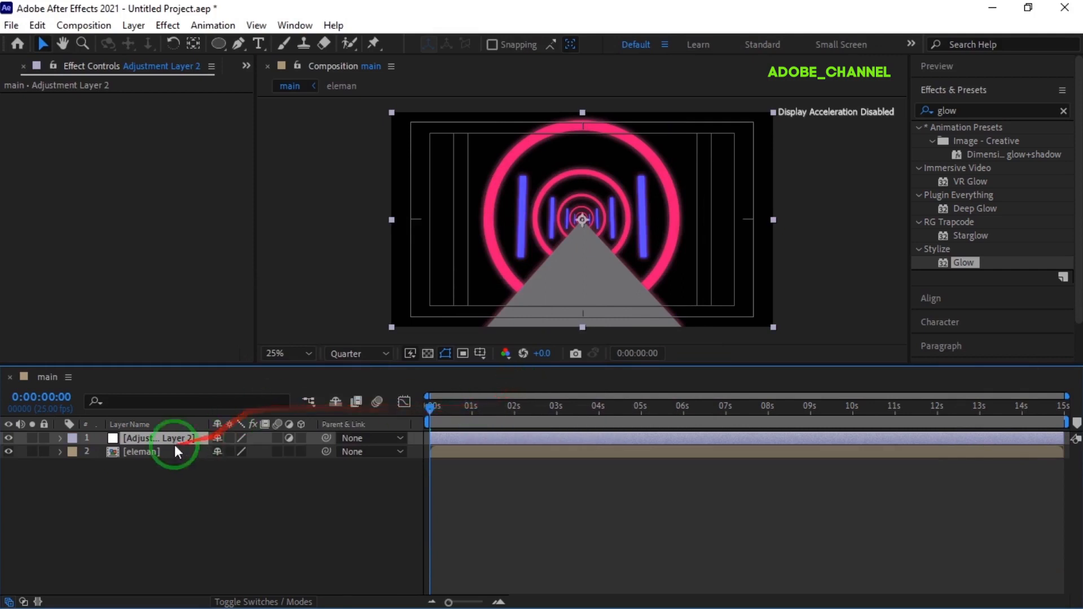
right_click(174, 441)
click(209, 581)
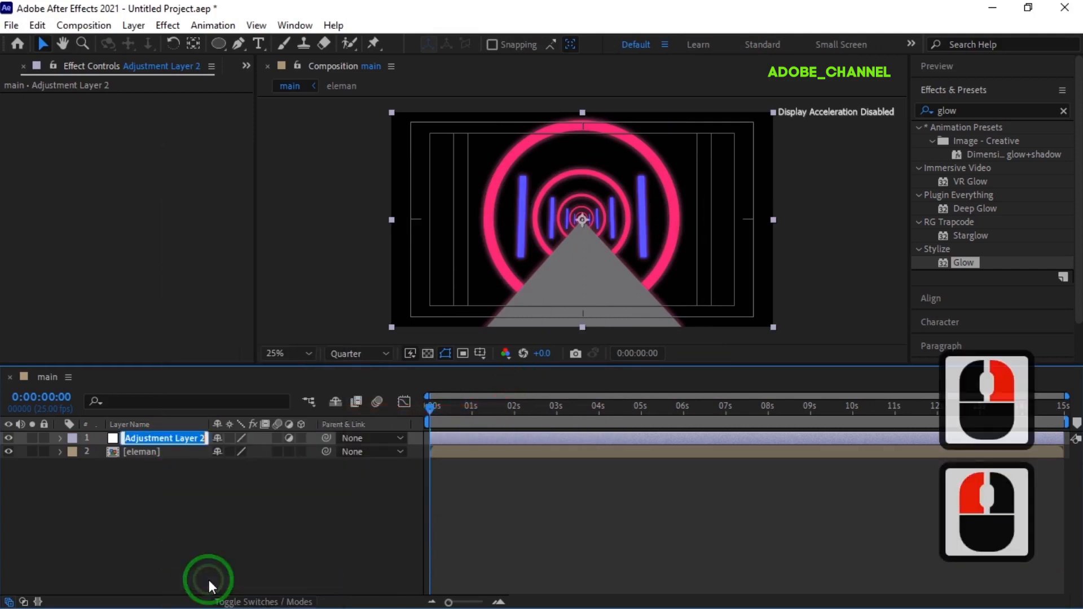
text(blur)
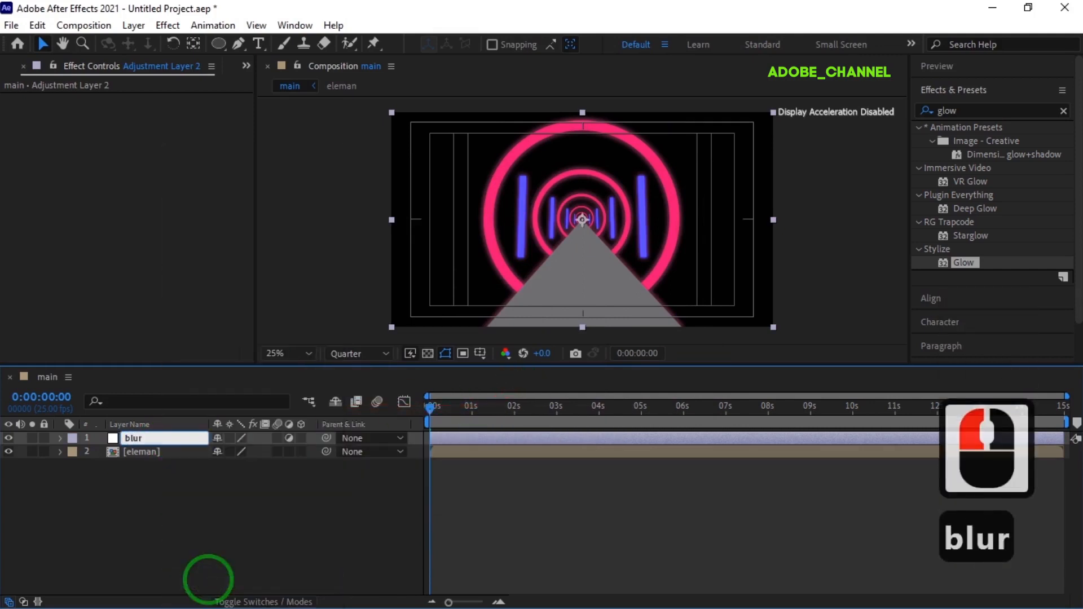
key(Return)
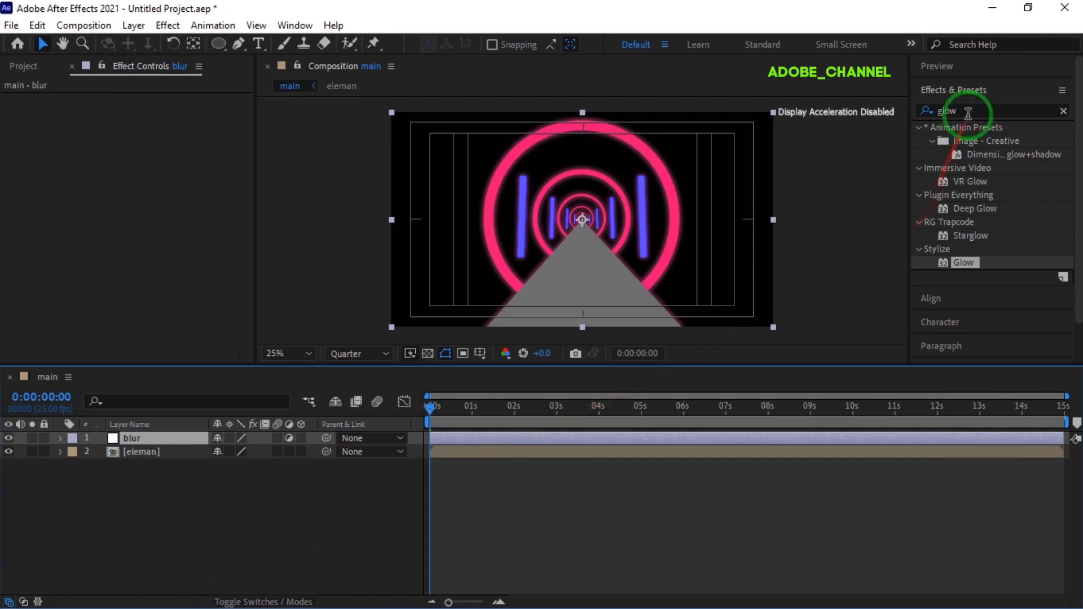
- Search the effects for "camera" and apply Camera Lens Blur to the blur layer
drag(969, 114, 922, 125)
text(ca)
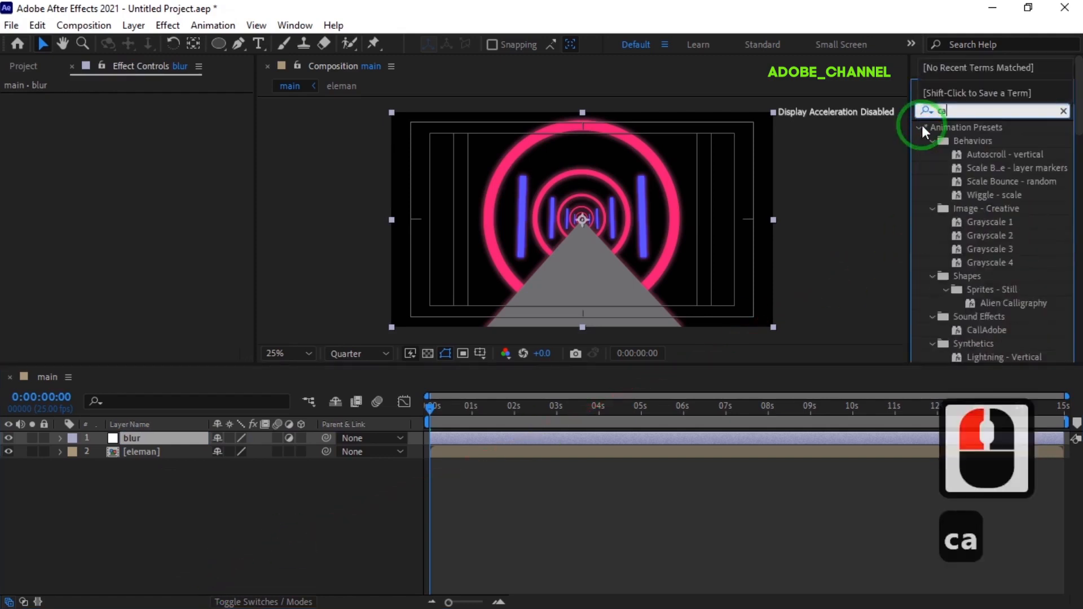
text(mera)
click(983, 195)
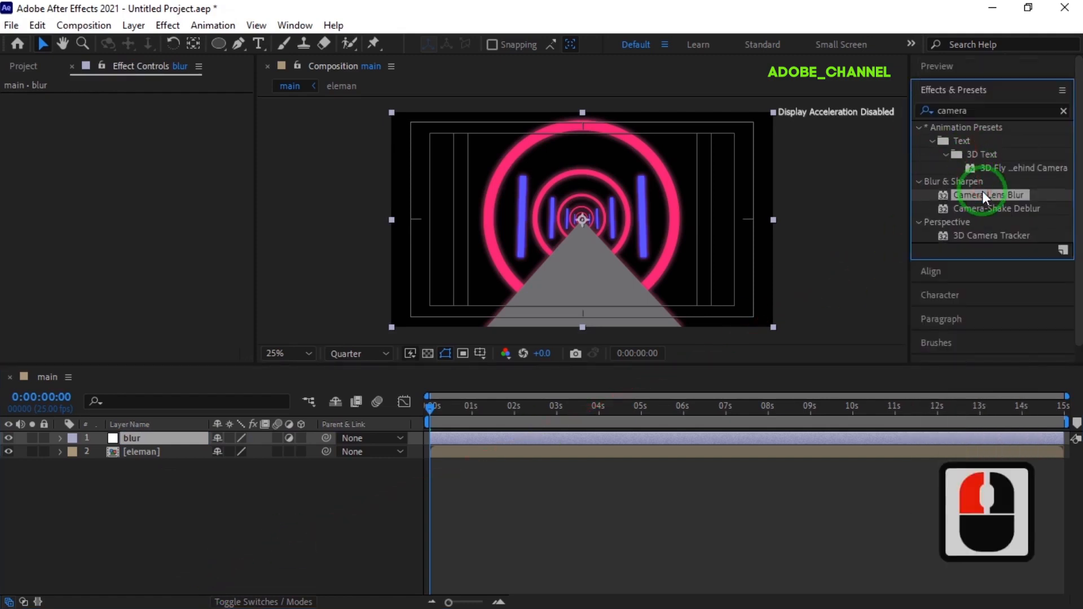
double_click(983, 195)
- Draw a circular ellipse mask on the blur layer, centred on the tunnel and reaching the outermost side lines
click(219, 44)
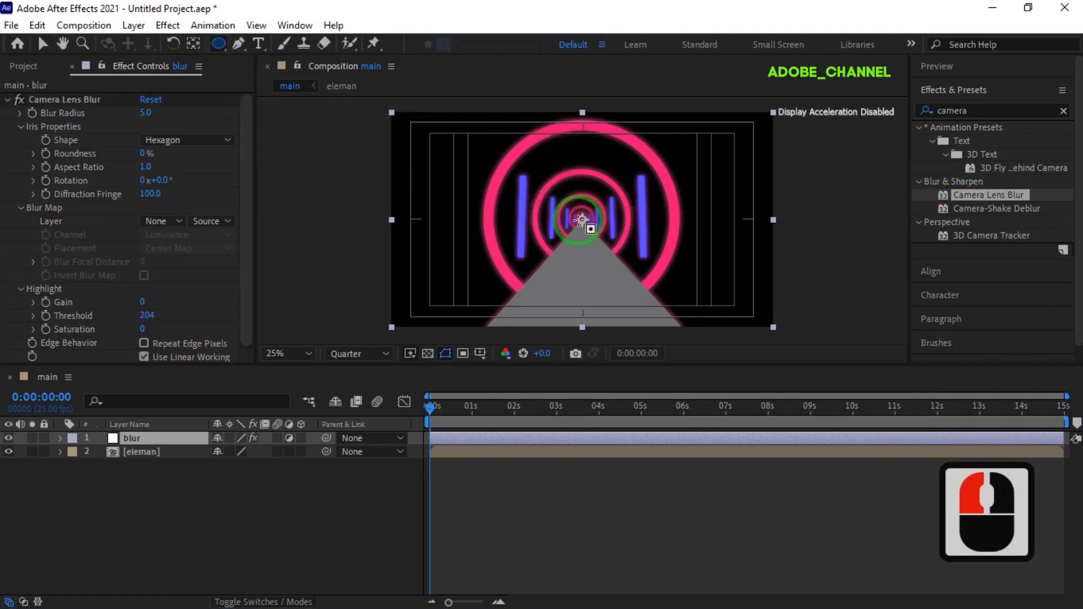
drag(582, 219, 589, 221)
drag(627, 257, 642, 275)
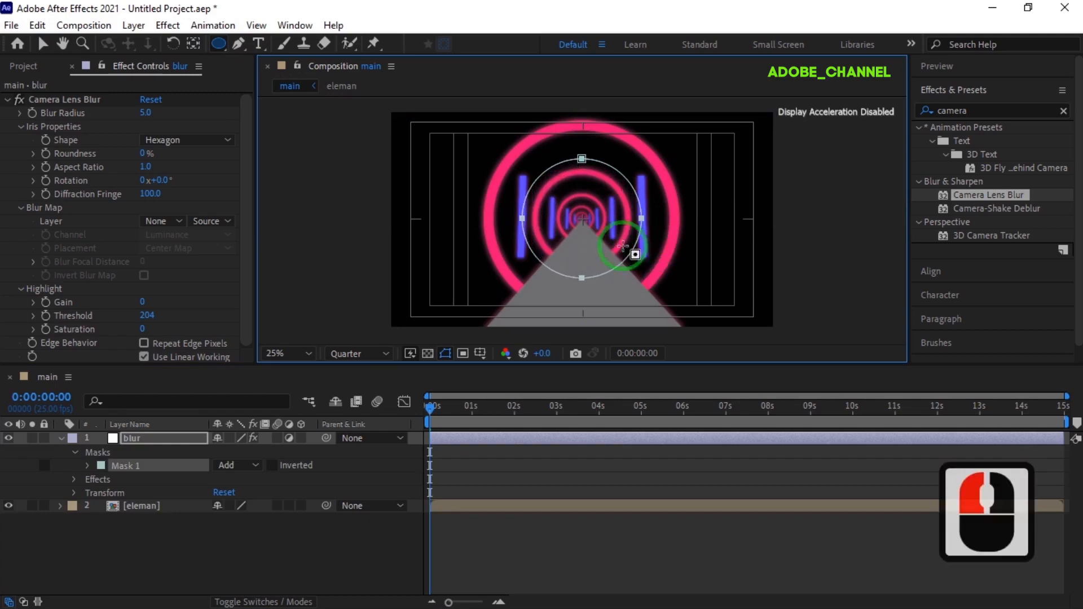
- Set the Mask Feather of the blur layer's circular mask to 2600 pixels
click(88, 466)
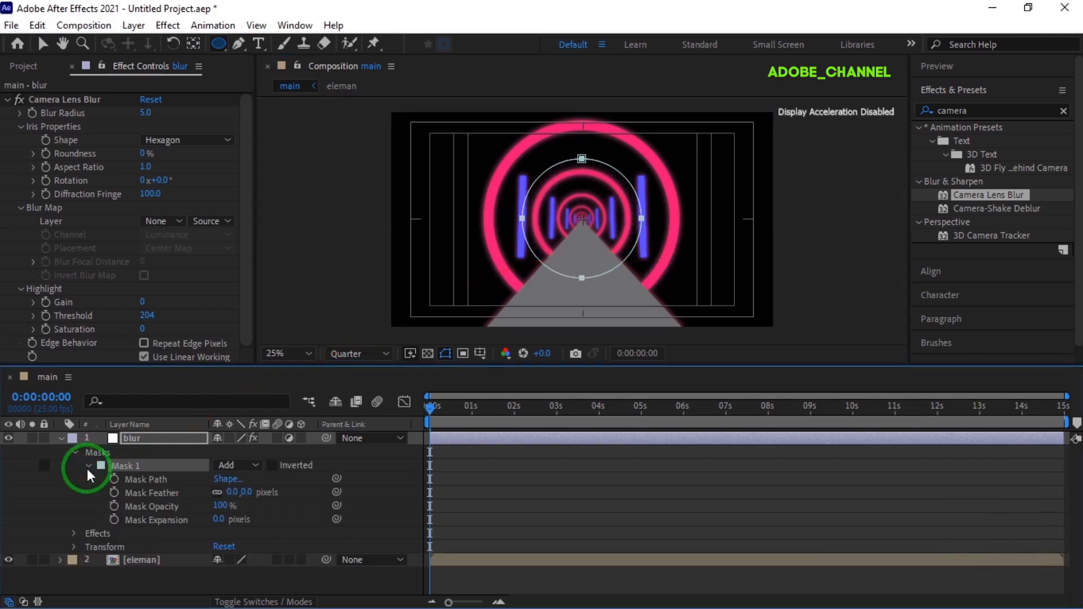
click(232, 492)
text(2)
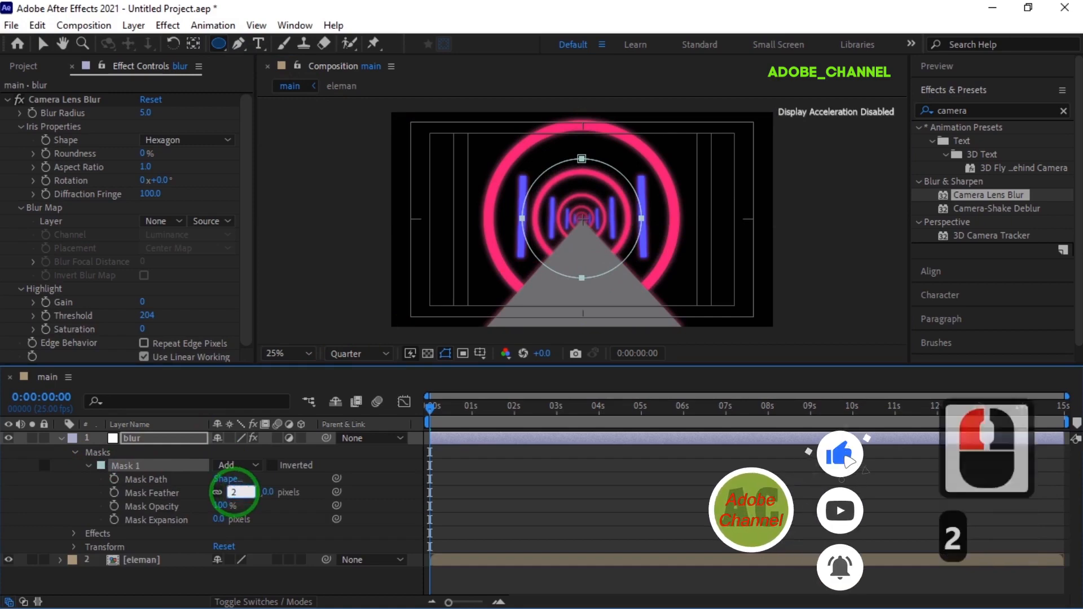
text(600)
key(Return)
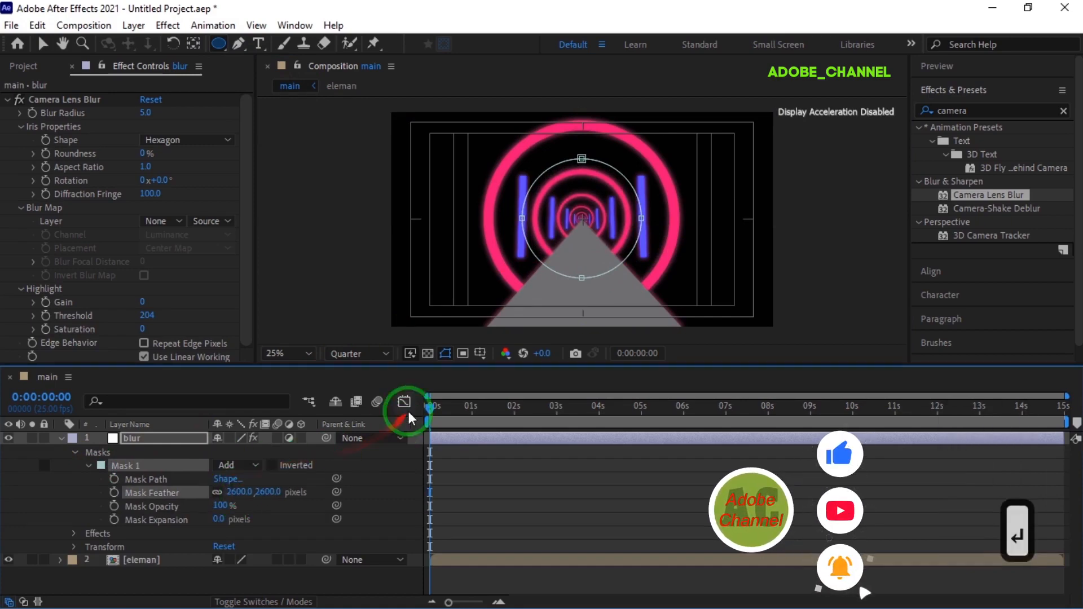
- Raise the bottom point of the blur layer's mask to flatten its lower edge, and collapse the layer's properties
click(42, 44)
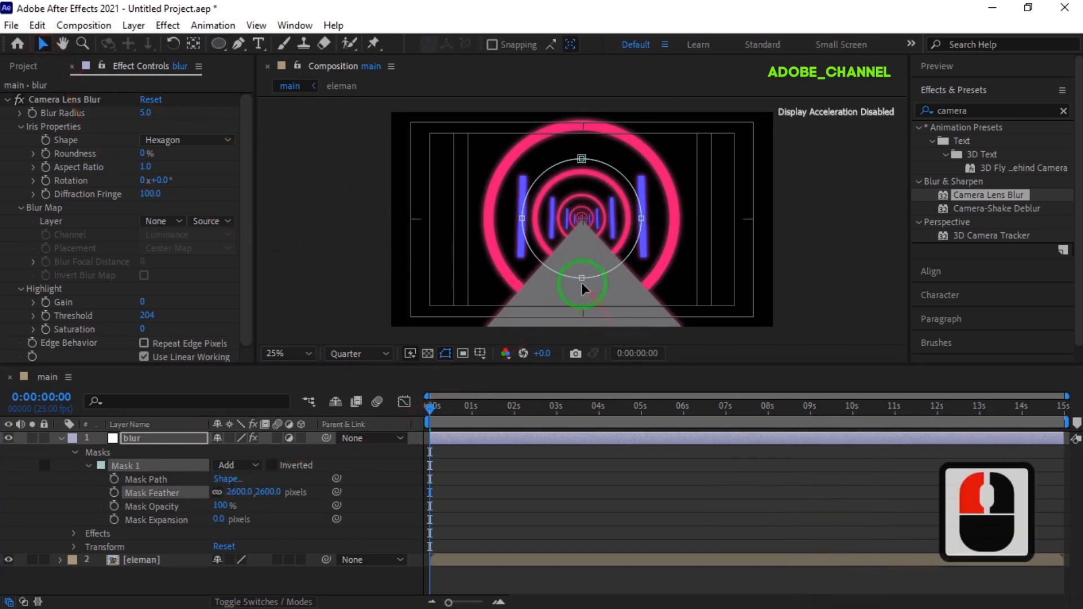
drag(582, 281, 584, 258)
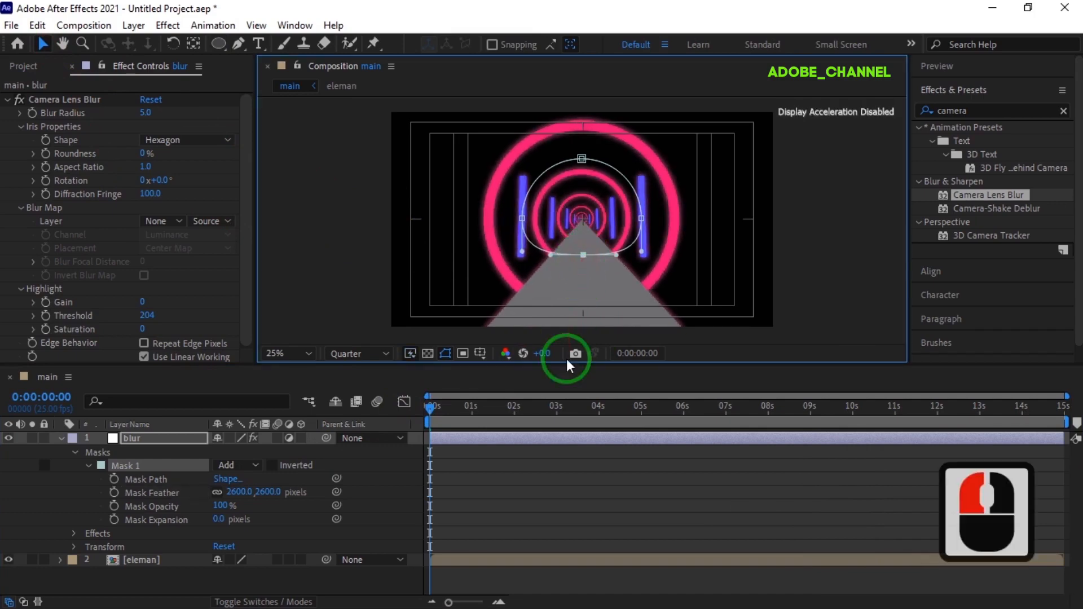
click(60, 438)
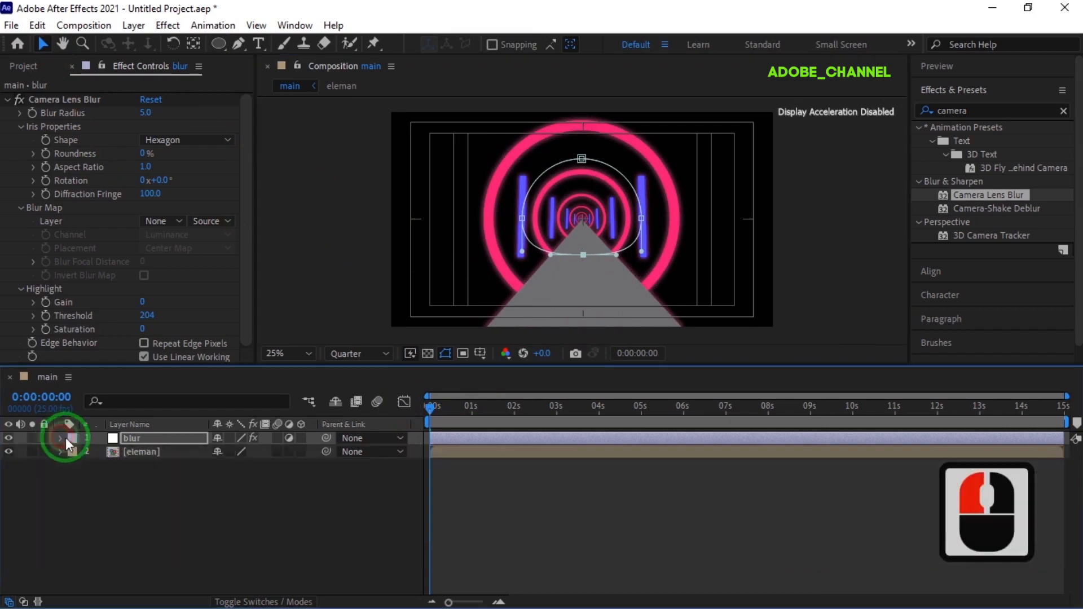
- Add another new adjustment layer to the main composition
right_click(196, 519)
mouse_move(333, 327)
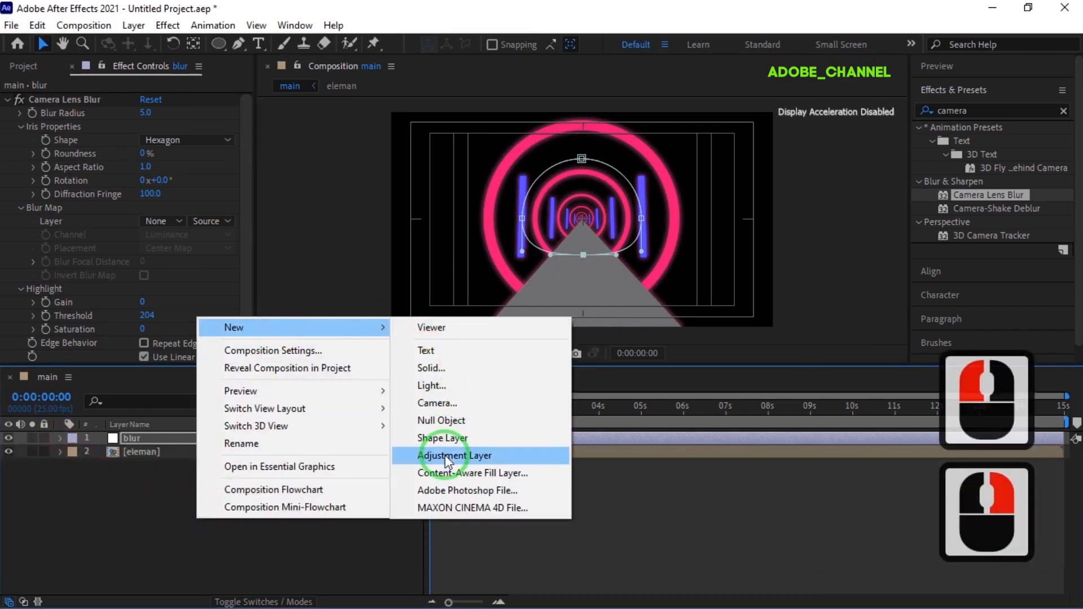